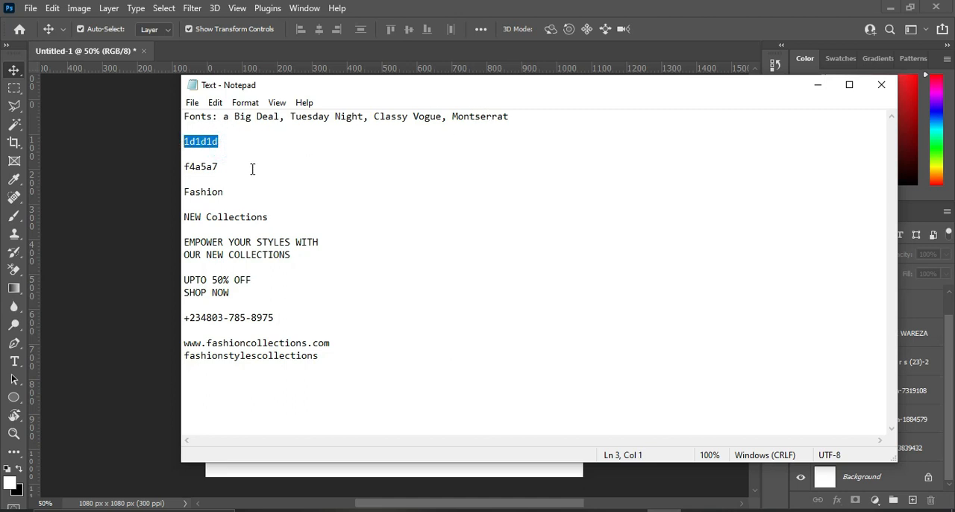
Copy the dark colour code 1d1d1d from the Notepad text and return to the Photoshop document.
right_click(202, 141)
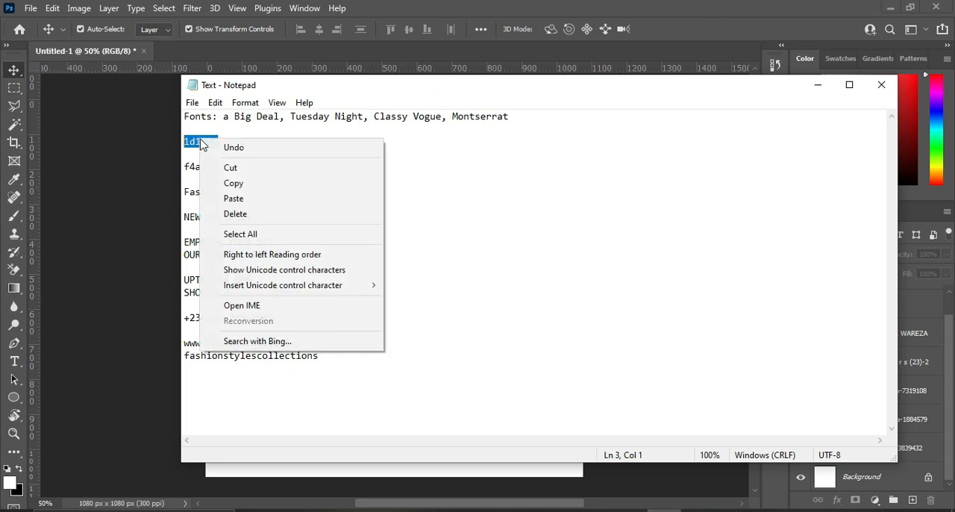
left_click(237, 183)
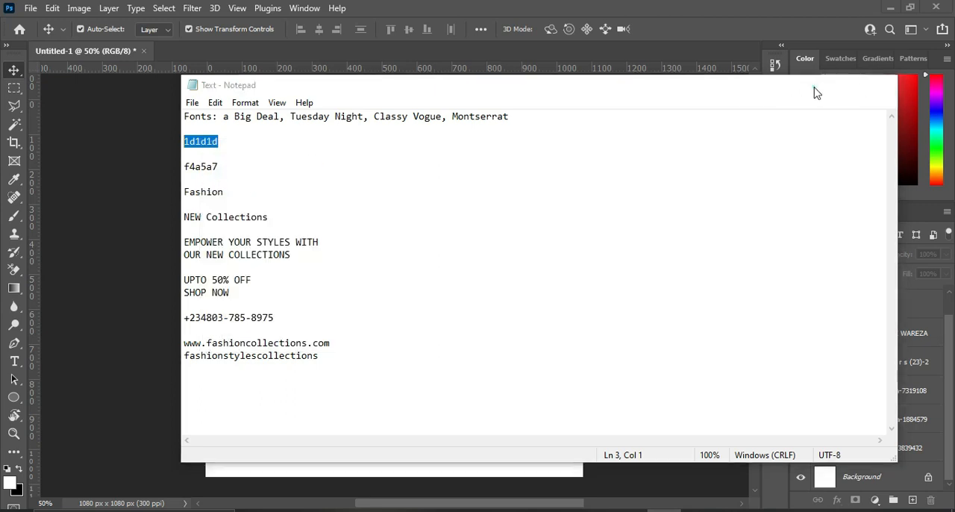
left_click(816, 85)
Add a Solid Color fill layer coloured 1d1d1d over the whole canvas.
left_click(875, 501)
left_click(858, 252)
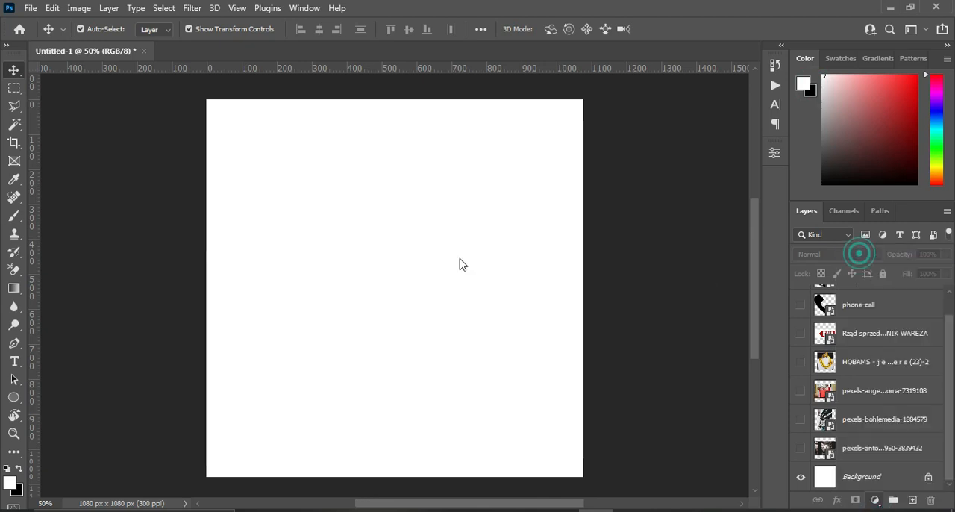
key("ctrl+v")
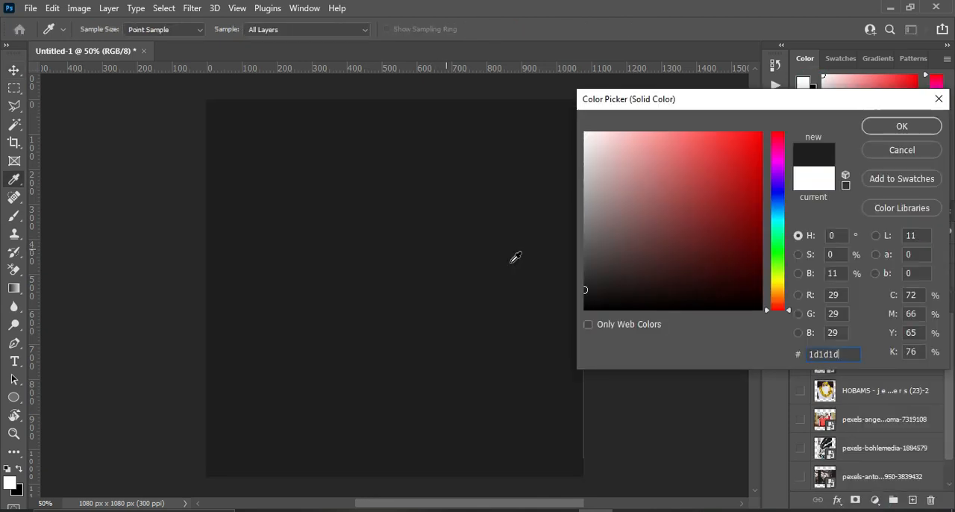
right_click(816, 356)
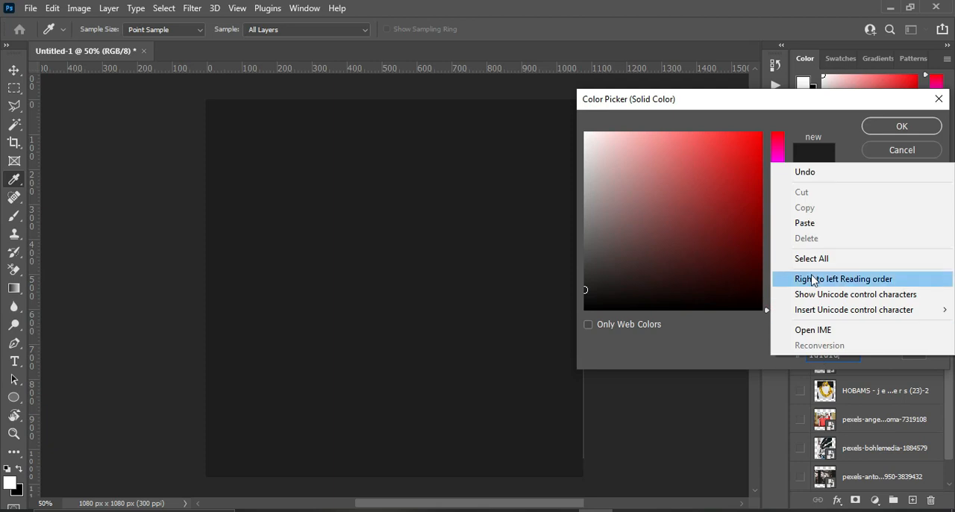
left_click(907, 126)
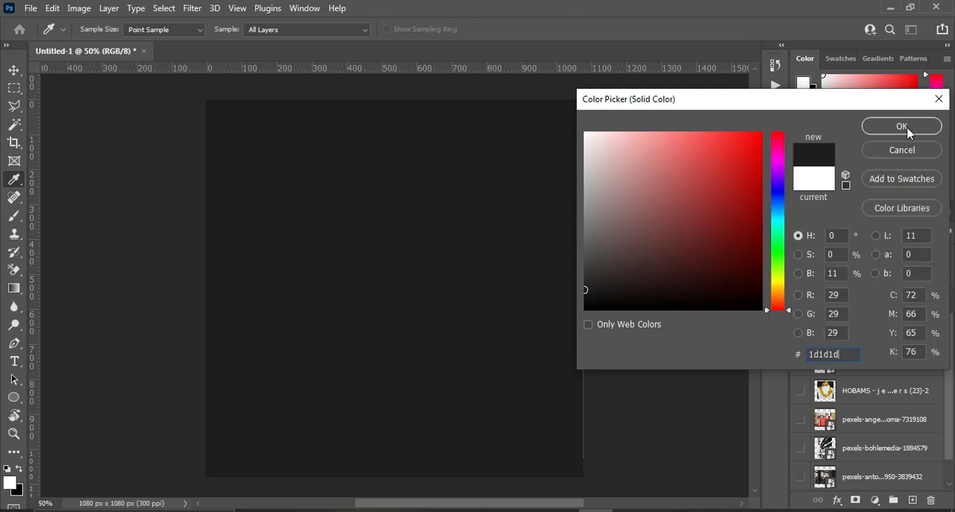
left_click(906, 129)
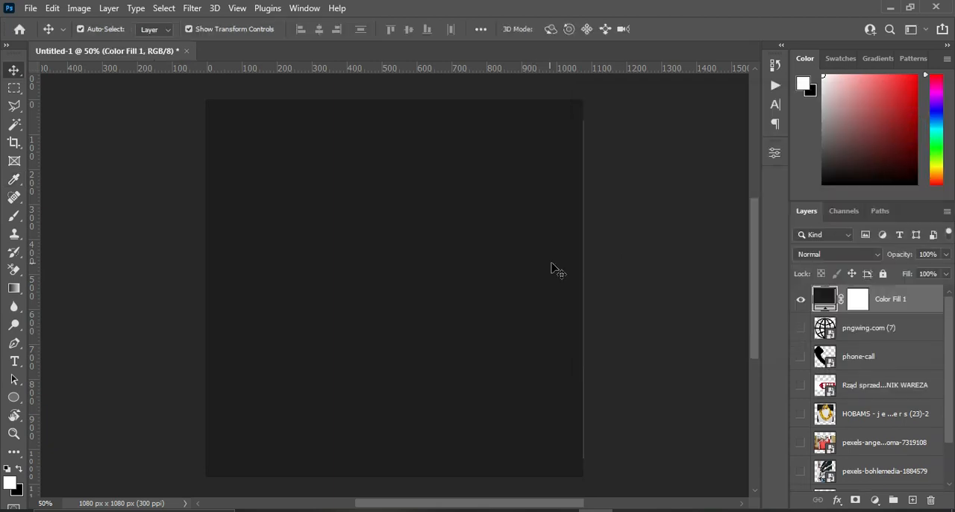
Draw a large white circle about 870 px across with the Ellipse tool and place it over the canvas's upper-left corner.
left_click(13, 400)
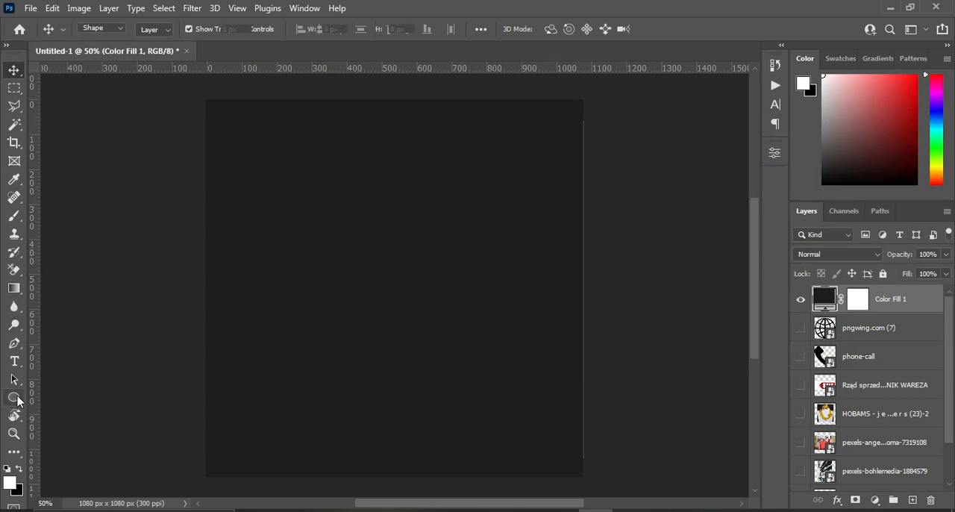
right_click(14, 400)
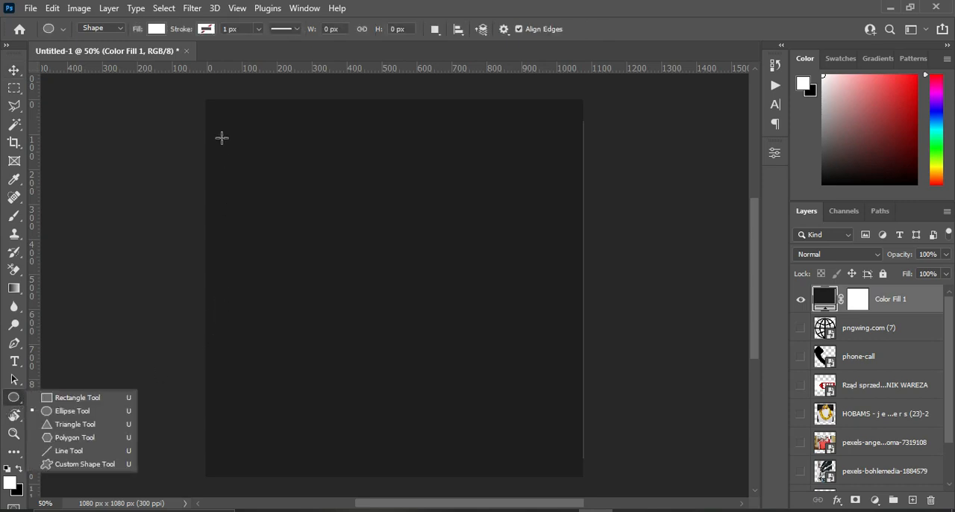
left_click_drag(177, 89, 496, 395)
key("v")
left_click_drag(318, 211, 276, 138)
Copy the pink colour code f4a5a7 from the Notepad text and return to the Photoshop document.
key("alt+Tab")
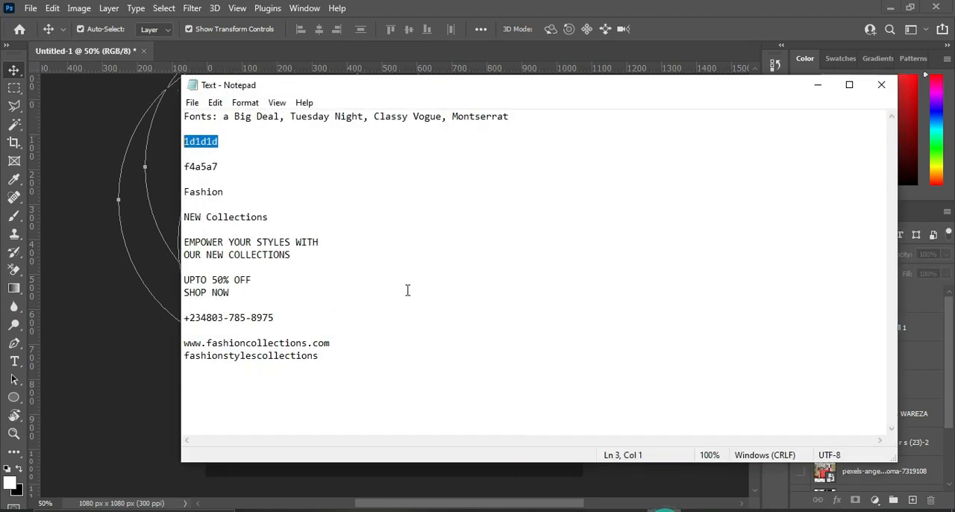
left_click_drag(224, 168, 183, 166)
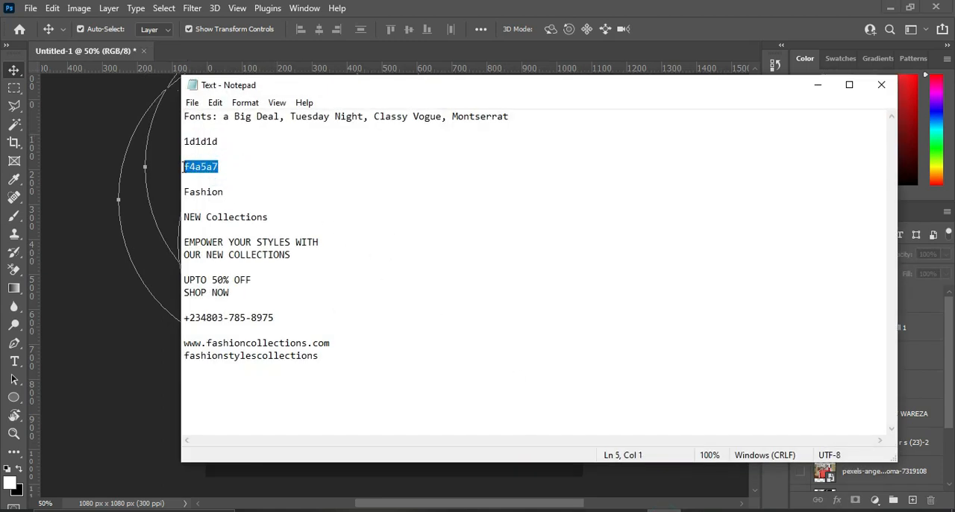
right_click(192, 170)
left_click(244, 210)
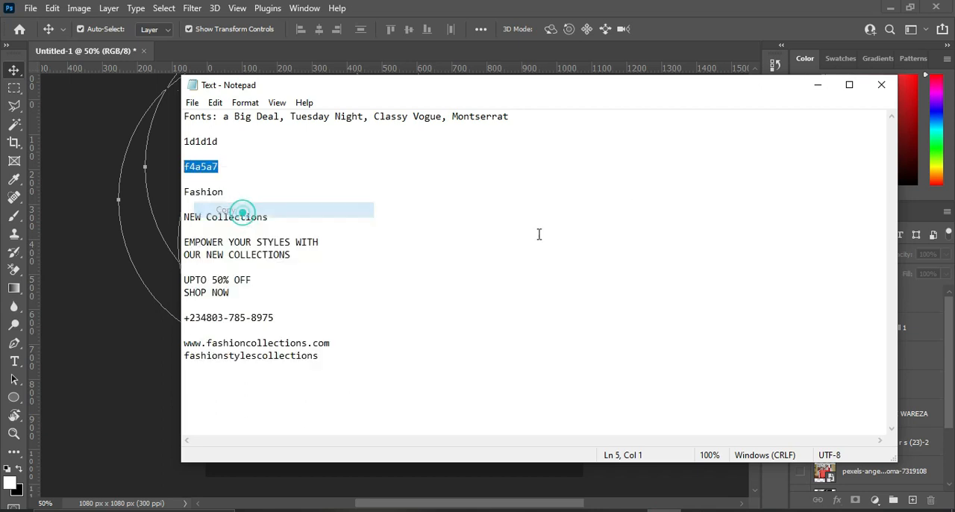
left_click(820, 86)
Move the Color Fill 1 layer directly above the Background layer.
left_click_drag(886, 325, 854, 459)
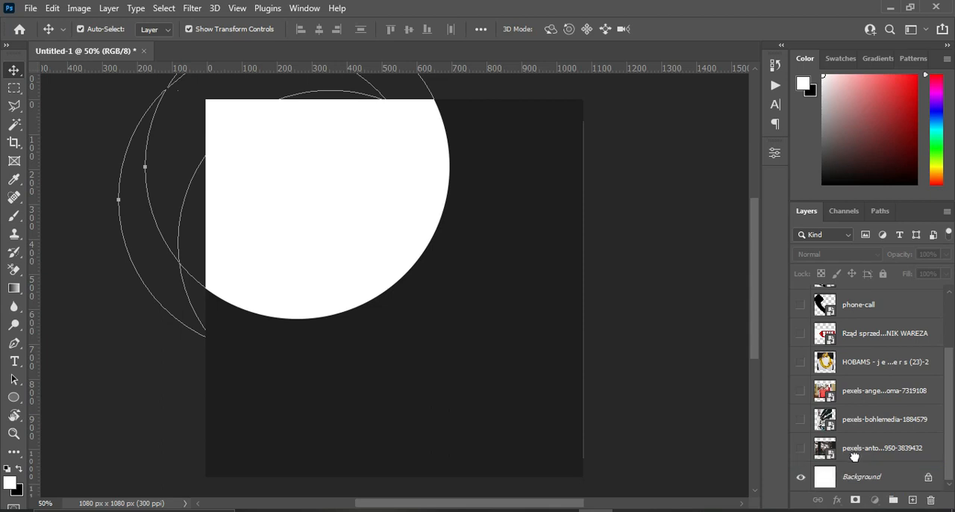
left_click(852, 456)
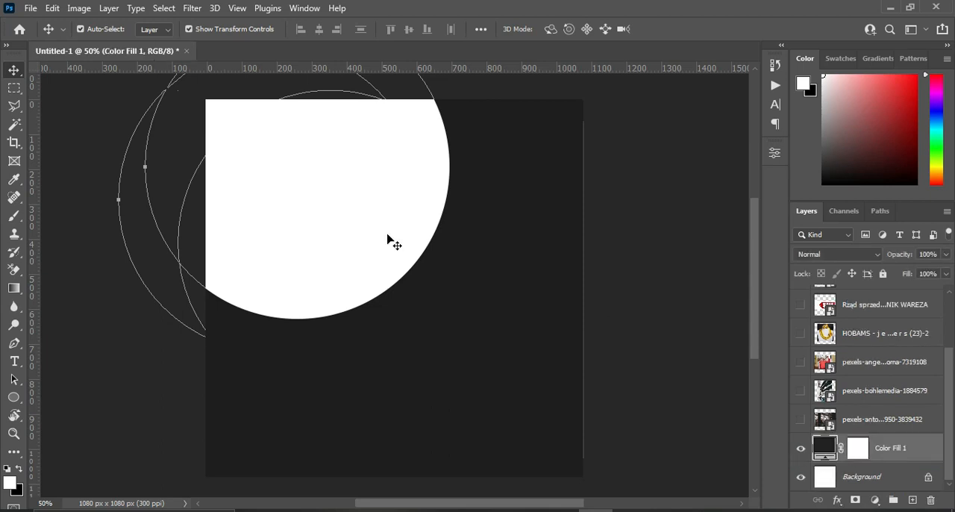
Recolour the large circle to f4a5a7 and move its layer directly above Color Fill 1.
left_click(356, 222)
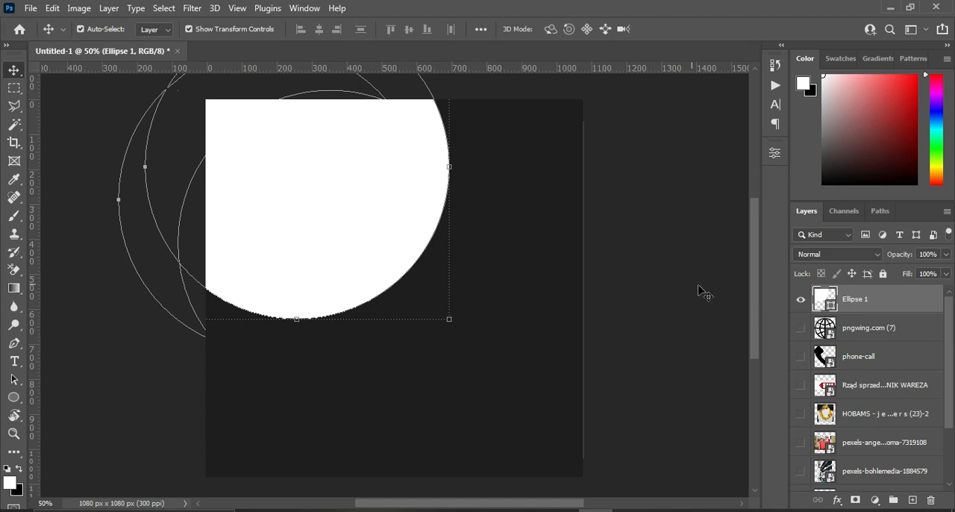
double_click(828, 304)
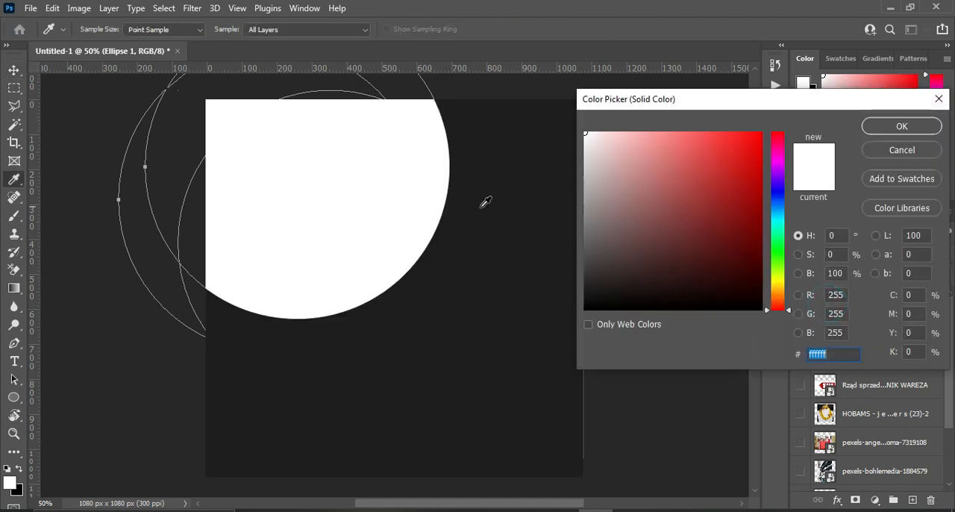
key("ctrl+v")
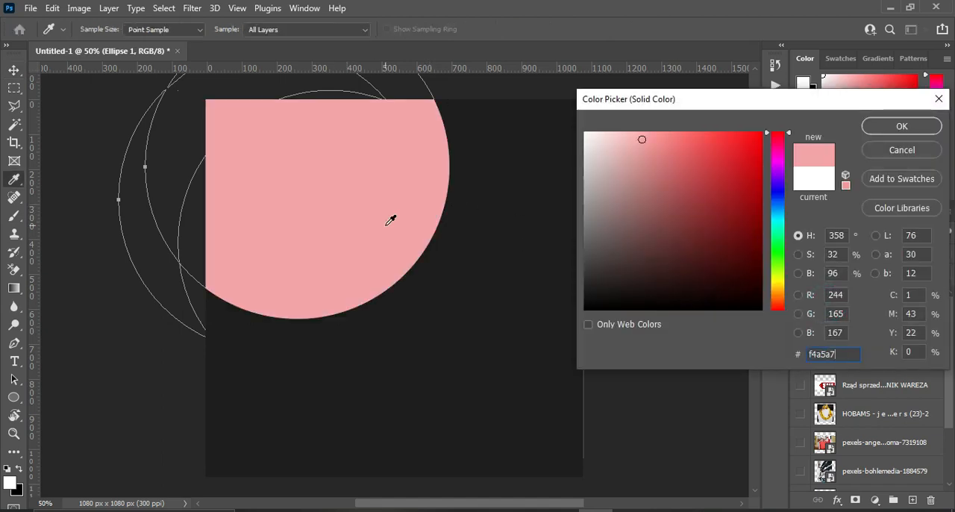
left_click(902, 126)
left_click_drag(858, 299, 854, 427)
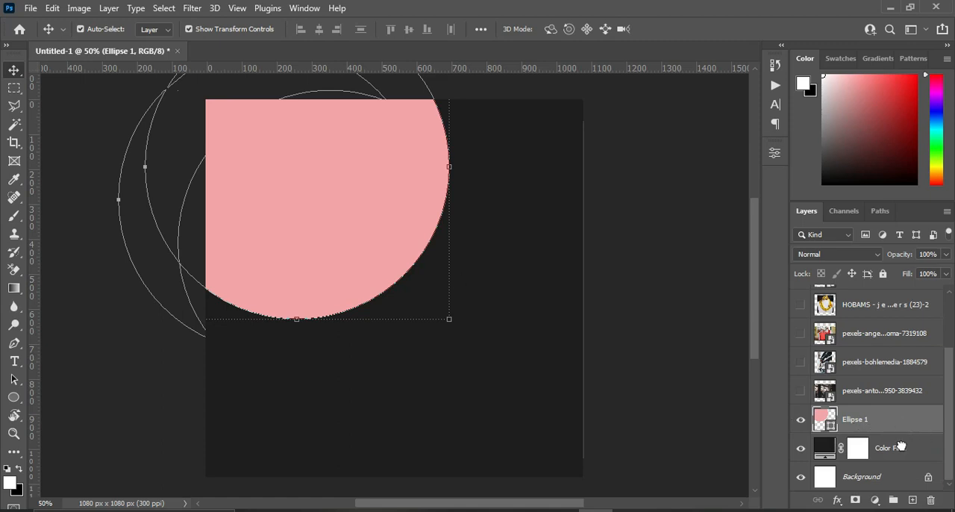
Duplicate the large pink circle and scale the copy to about 98%, leaving a thin rim of the original at its lower-right edge.
left_click_drag(901, 418, 911, 498)
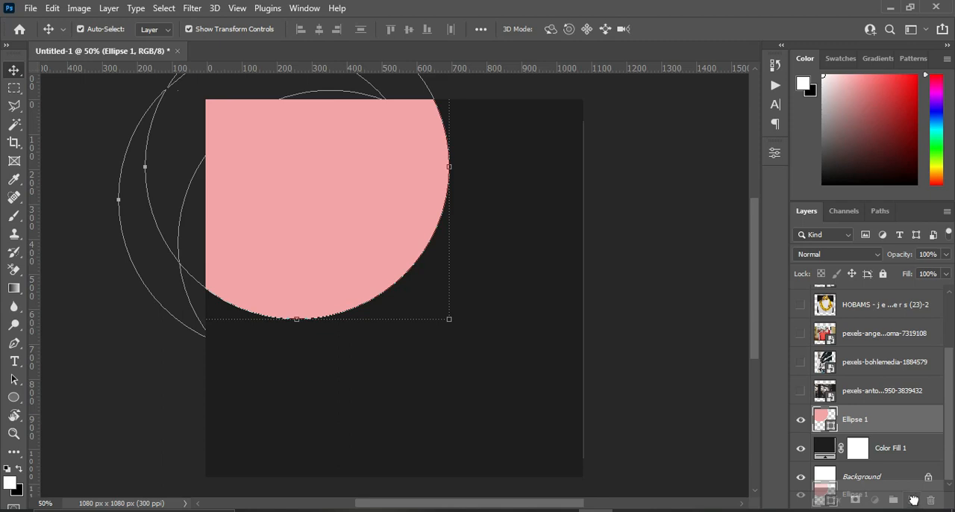
left_click_drag(915, 498, 911, 500)
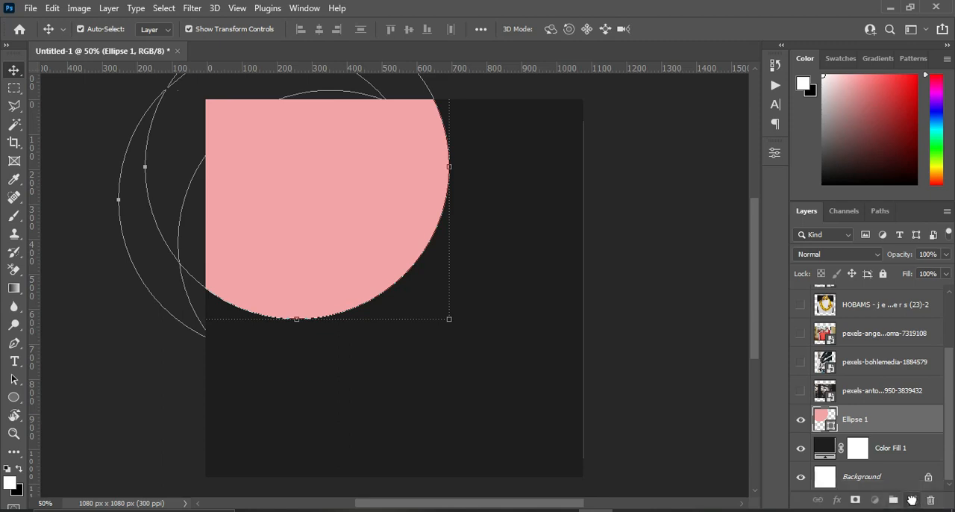
left_click_drag(447, 316, 441, 311)
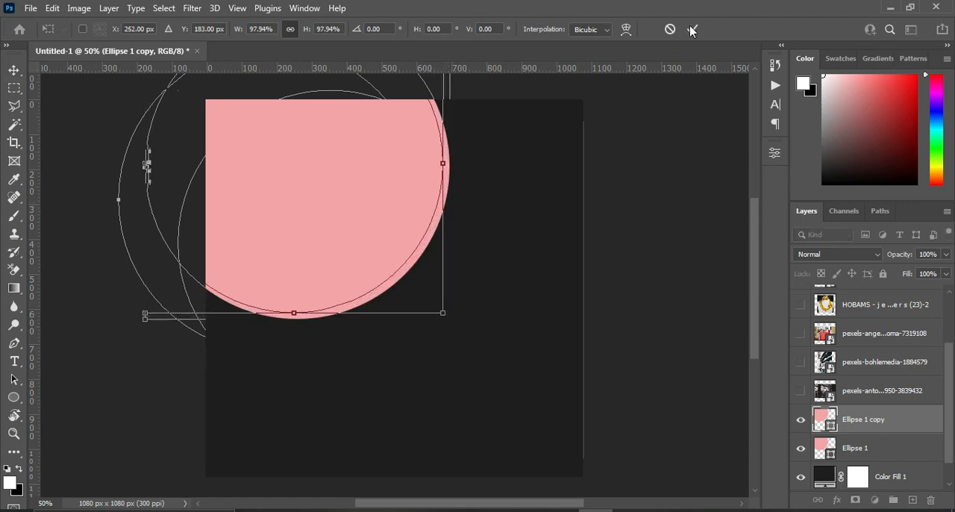
left_click(692, 29)
left_click(629, 192)
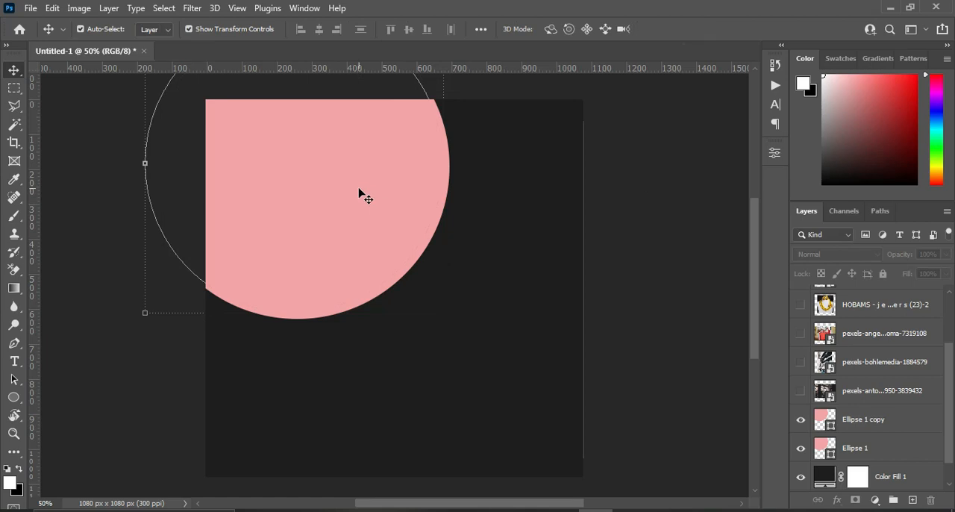
Recolour the Ellipse 1 copy circle to the dusty pink b29495.
left_click(361, 189)
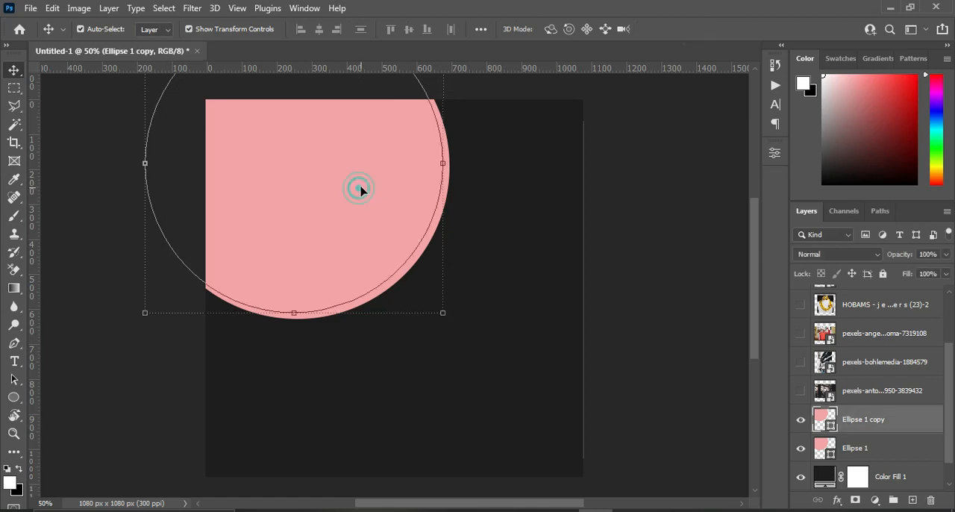
double_click(828, 422)
left_click_drag(650, 219, 614, 186)
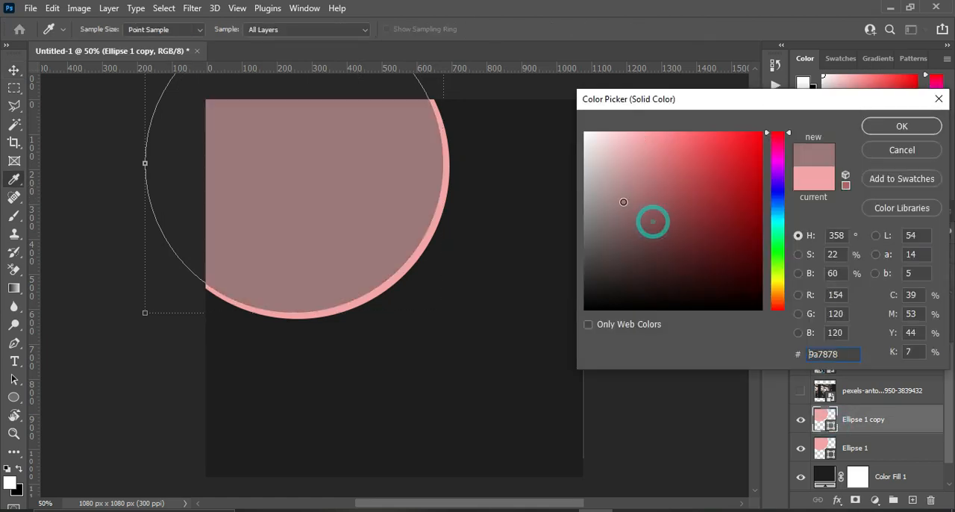
left_click(927, 127)
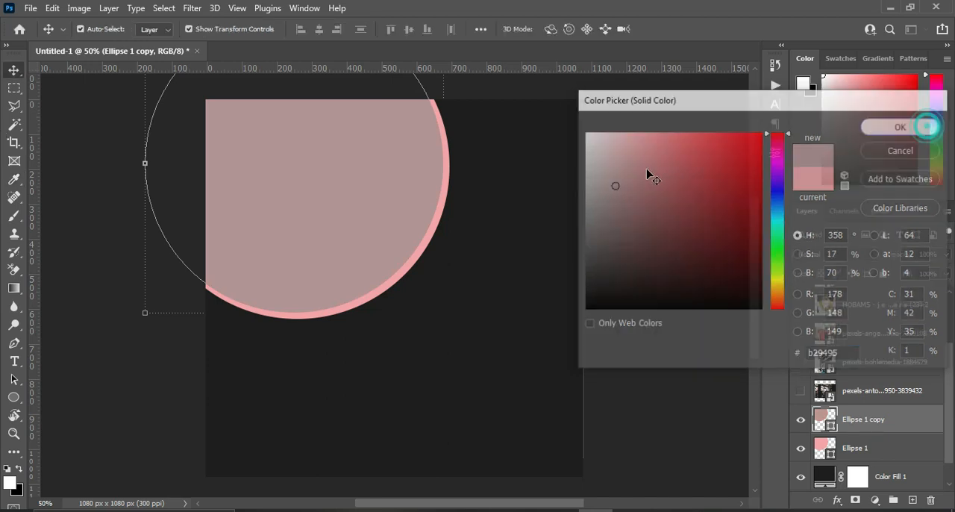
left_click(668, 173)
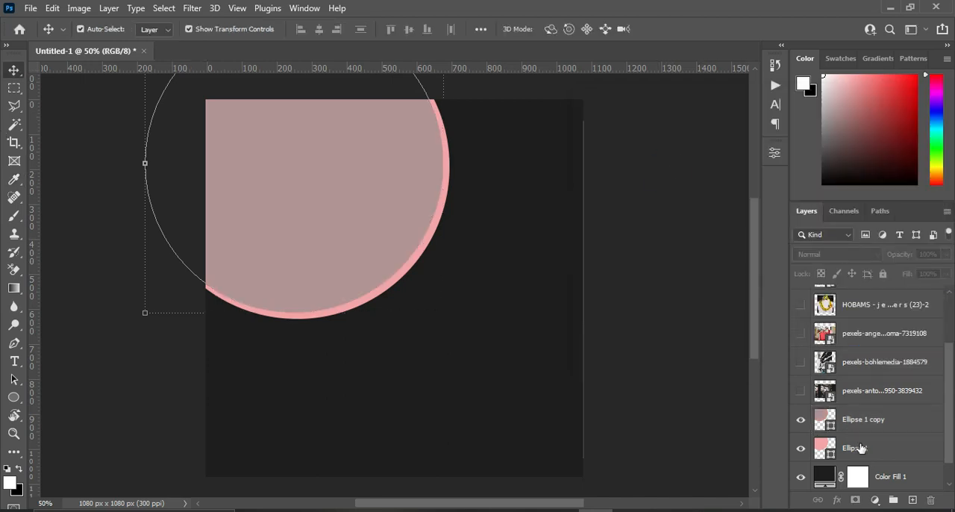
Duplicate both circles together, scale the copies to about 54% and place them at about X 252 px, Y 518 px.
left_click(862, 448)
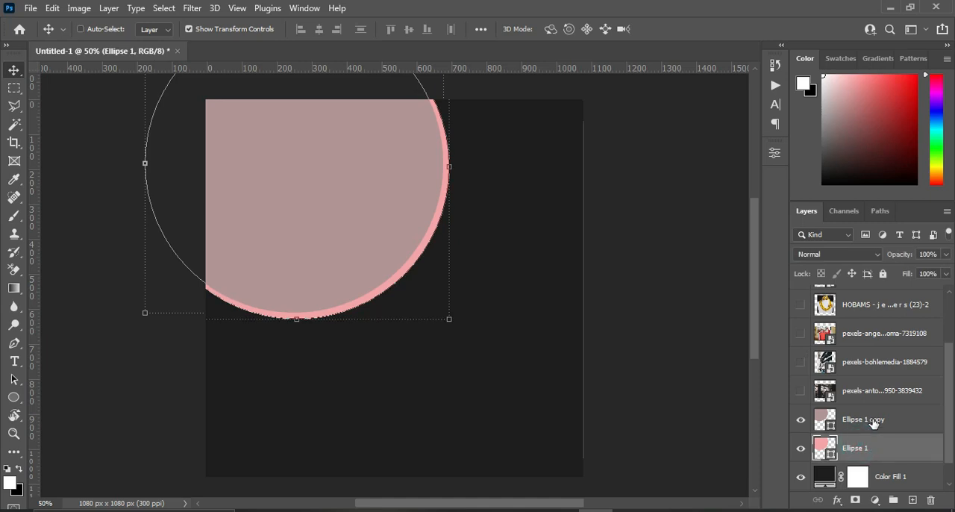
left_click(873, 422, "shift")
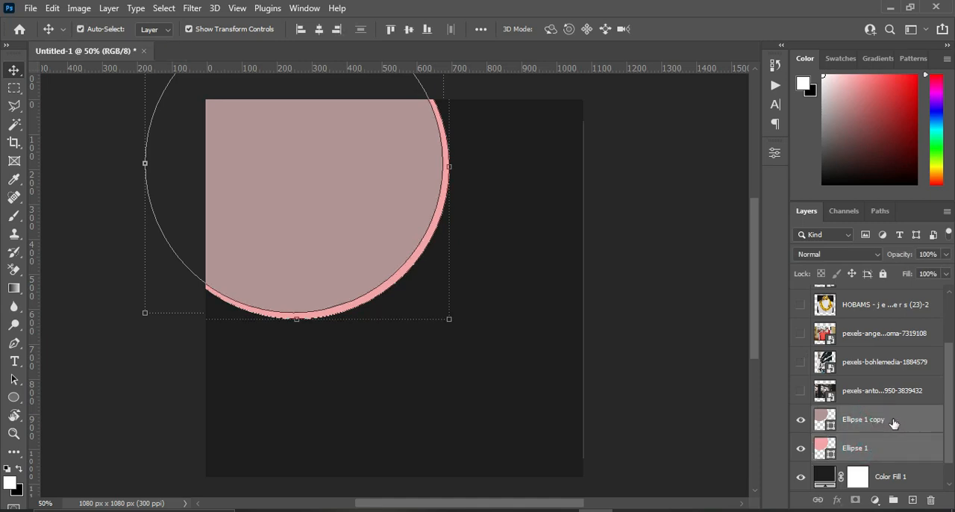
left_click_drag(893, 423, 912, 500)
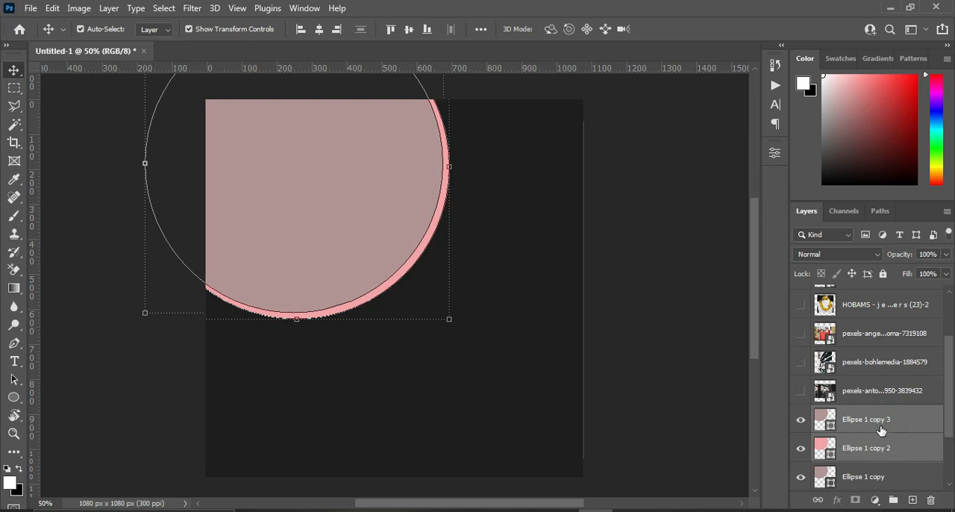
left_click_drag(450, 321, 327, 217)
left_click_drag(272, 145, 368, 346)
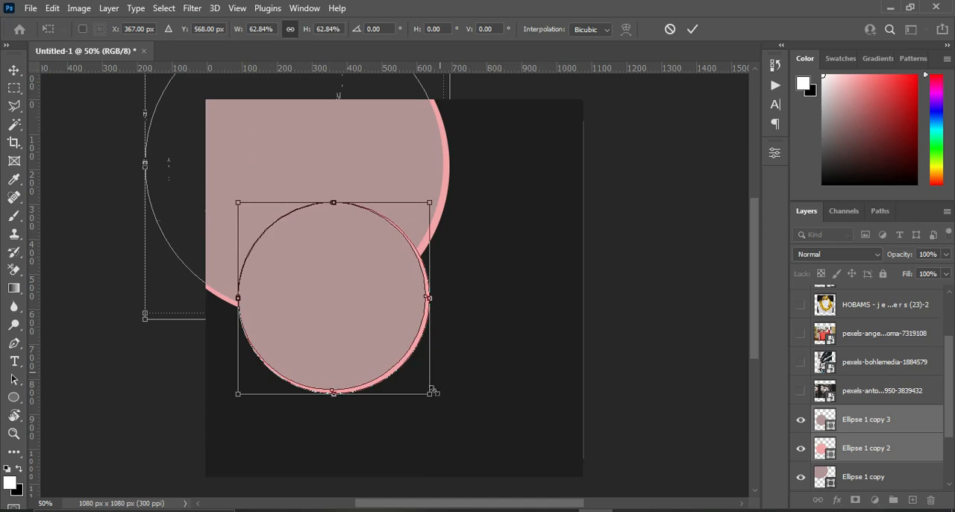
left_click_drag(429, 393, 402, 367)
left_click_drag(323, 301, 285, 291)
left_click(691, 32)
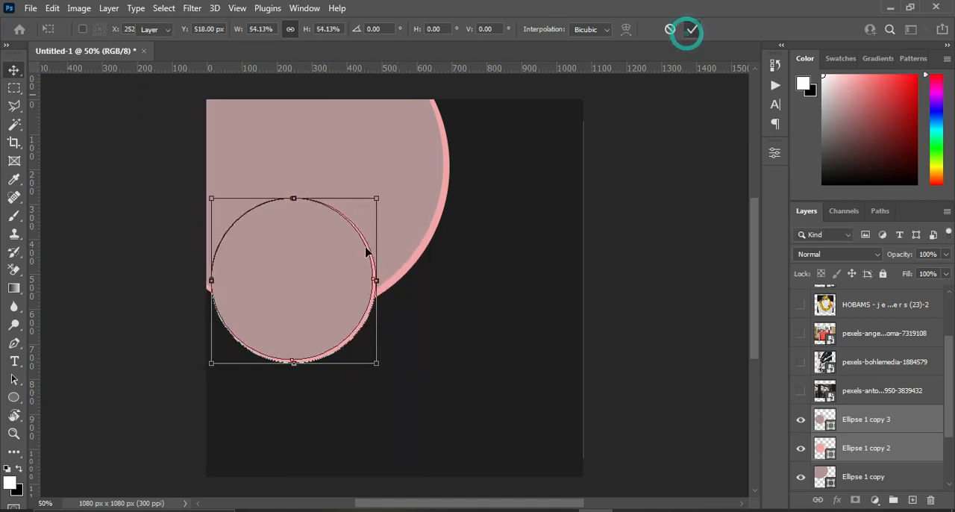
Delete the dusty-pink upper circle of the small duplicated pair.
left_click(572, 294)
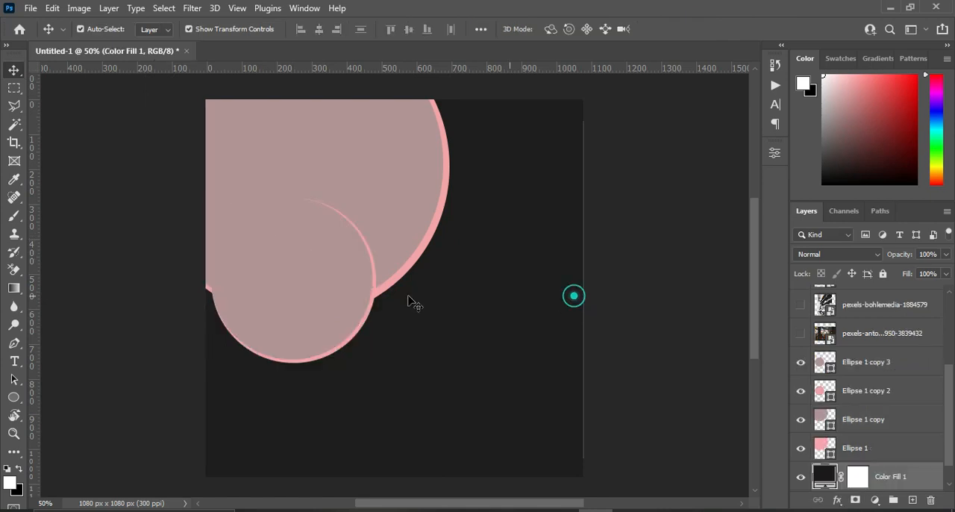
left_click(342, 294)
key("Delete")
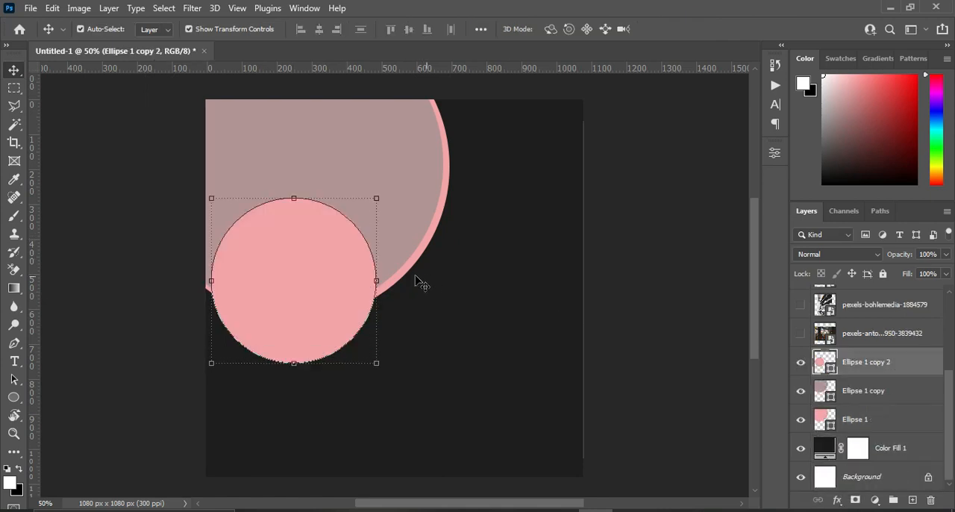
Scale the small pink circle to about 83% and position it at about X 261 px, Y 570 px on the large circle's lower edge.
left_click(321, 288)
left_click_drag(211, 198, 239, 222)
left_click_drag(283, 252, 273, 258)
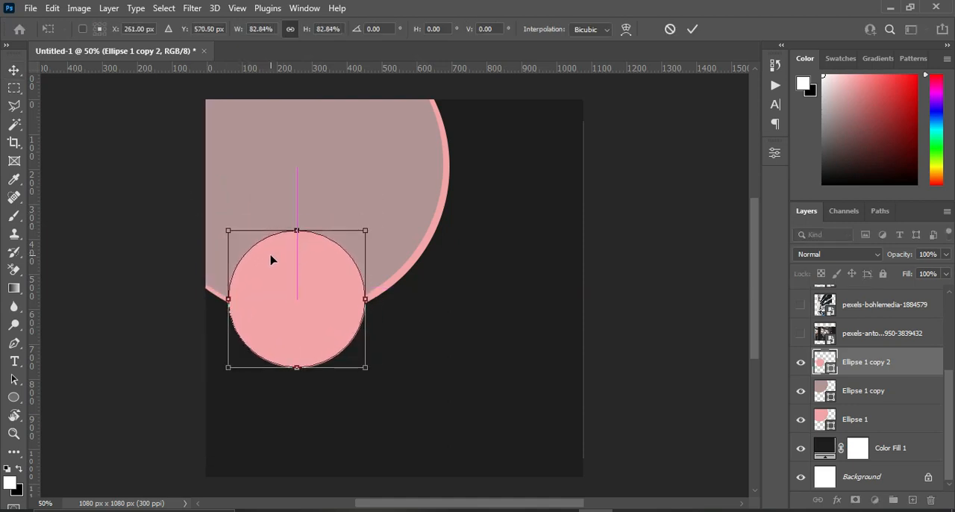
left_click(693, 29)
Enlarge the small pink circle slightly about its centre.
left_click_drag(883, 356, 910, 452)
key("ctrl+t")
mouse_move(365, 367)
left_mouse_down()
mouse_move(358, 364)
mouse_move(368, 371)
left_mouse_up()
left_click(692, 28)
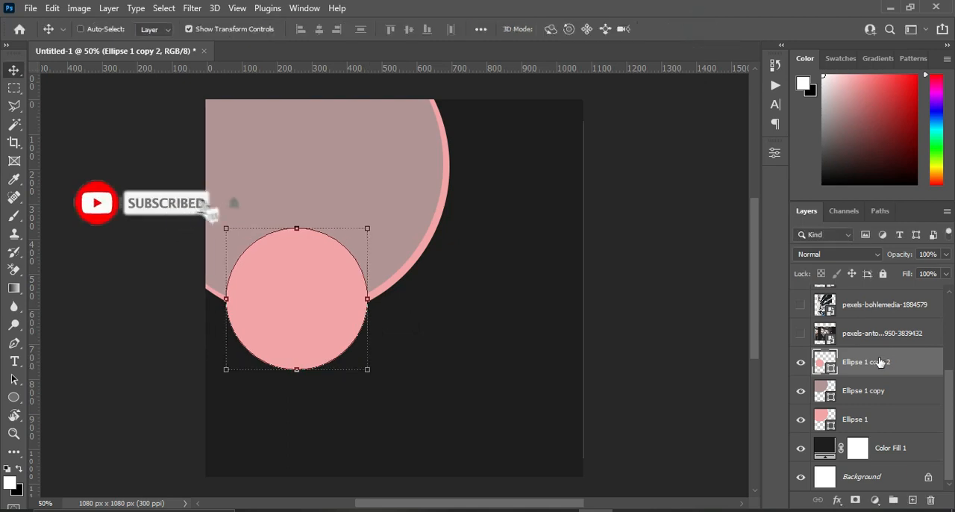
Duplicate the small pink circle and scale the copy to about 93% around its centre.
key("ctrl+j")
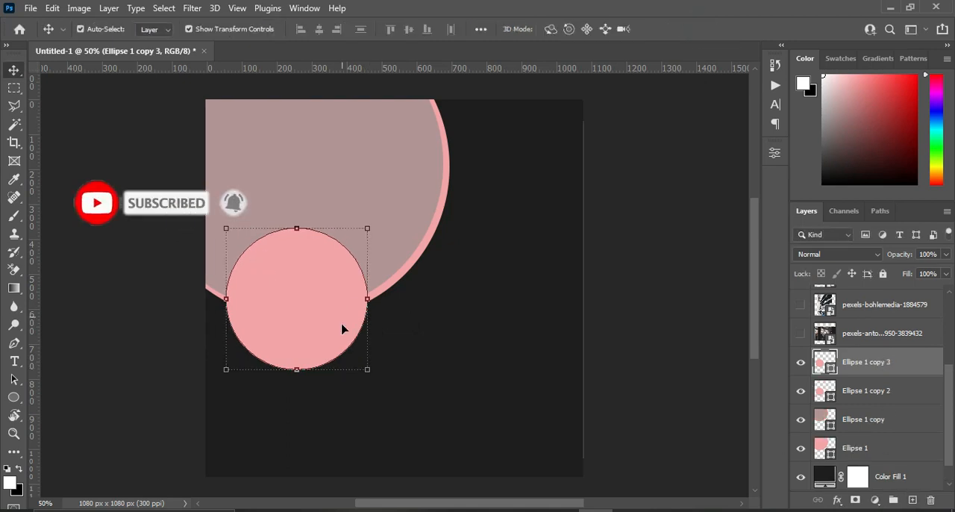
mouse_move(368, 368)
left_mouse_down()
mouse_move(358, 358)
mouse_move(364, 362)
left_mouse_up()
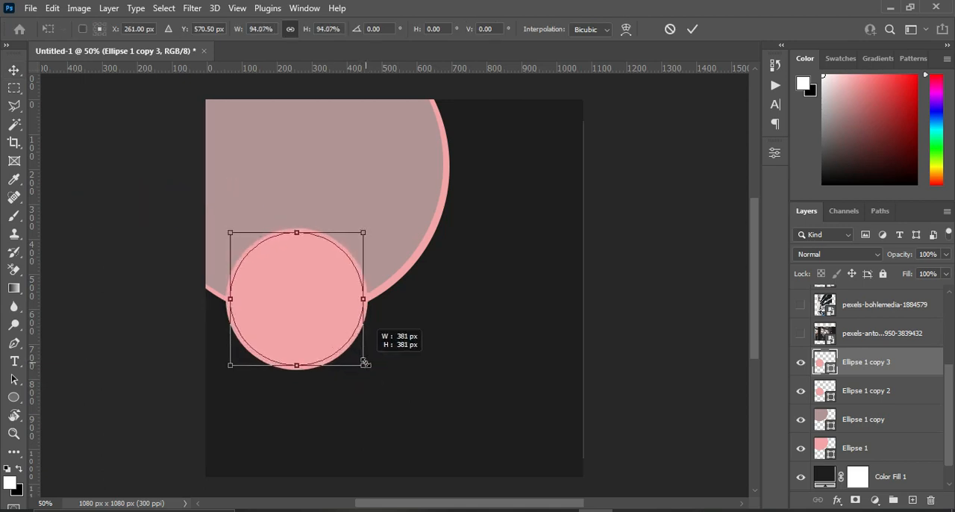
left_click_drag(365, 363, 363, 364)
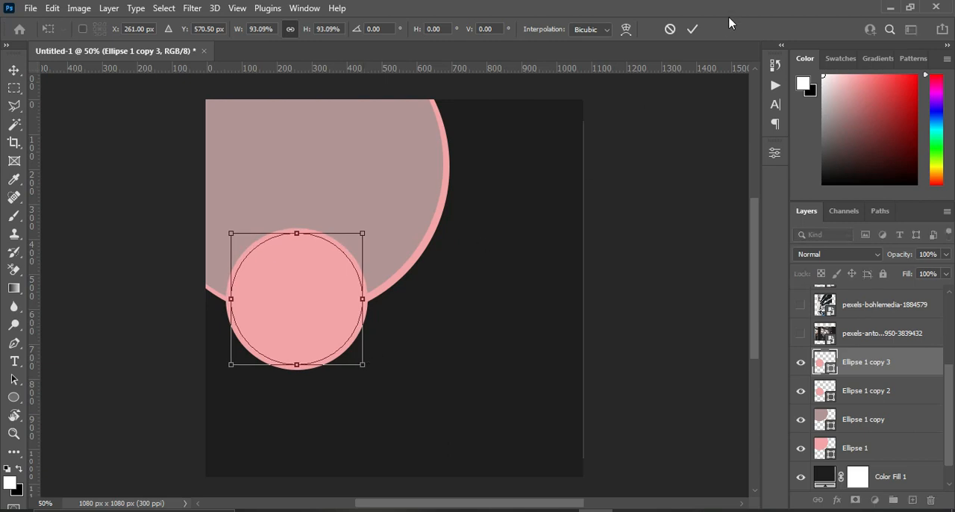
left_click(693, 30)
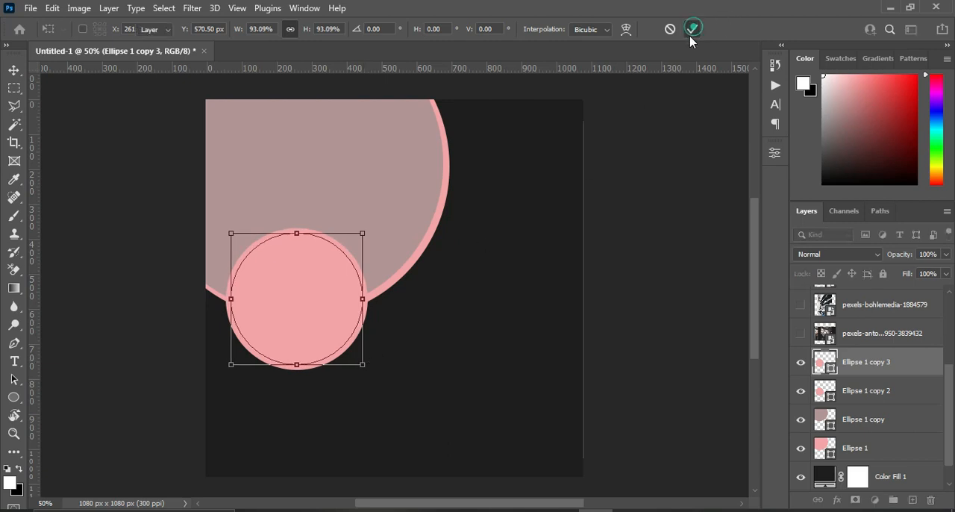
Duplicate the two small concentric circles together and place the copies at about X 540 px, Y 512 px.
left_click(881, 391, "shift")
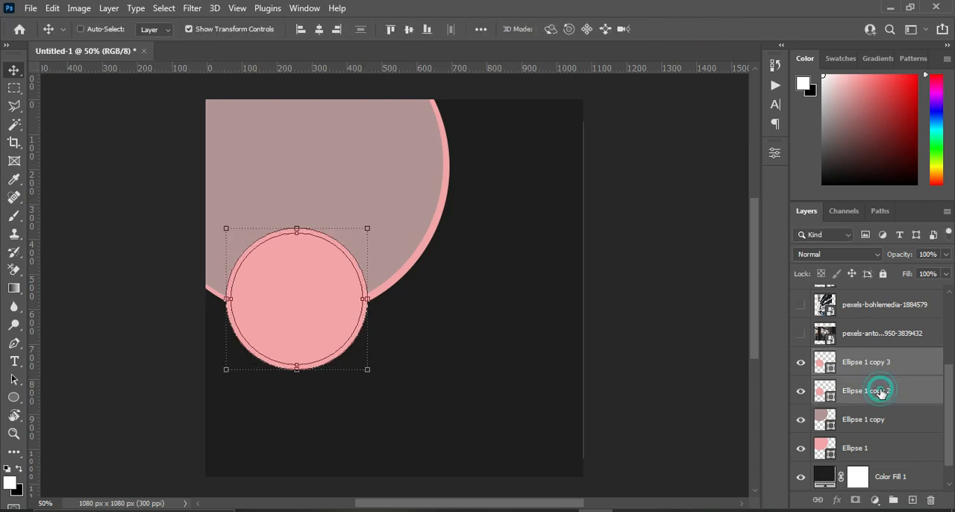
left_click_drag(890, 392, 912, 499)
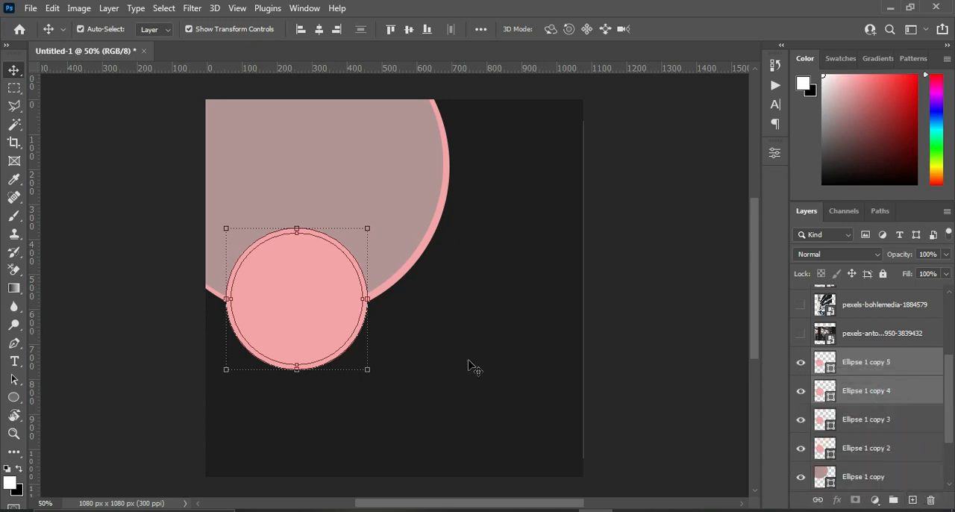
left_click_drag(338, 300, 426, 277)
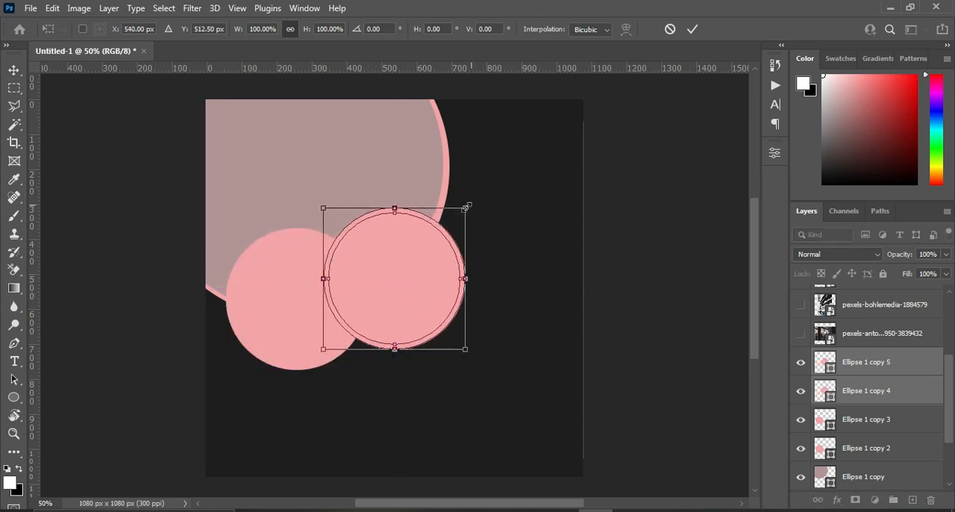
left_click(693, 29)
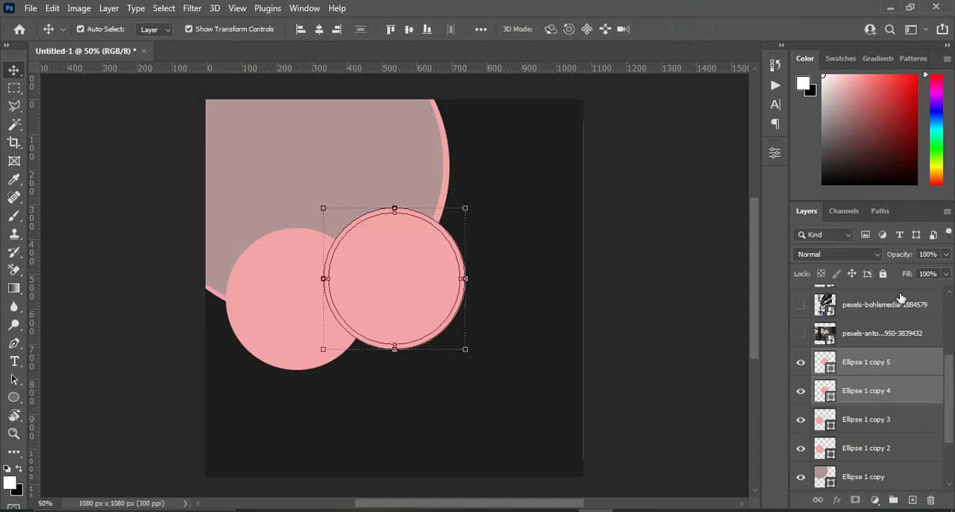
Scale all four small circles together to about 87%, centred at about X 358 px, Y 557 px.
left_click(874, 450, "shift")
left_click(868, 365, "ctrl")
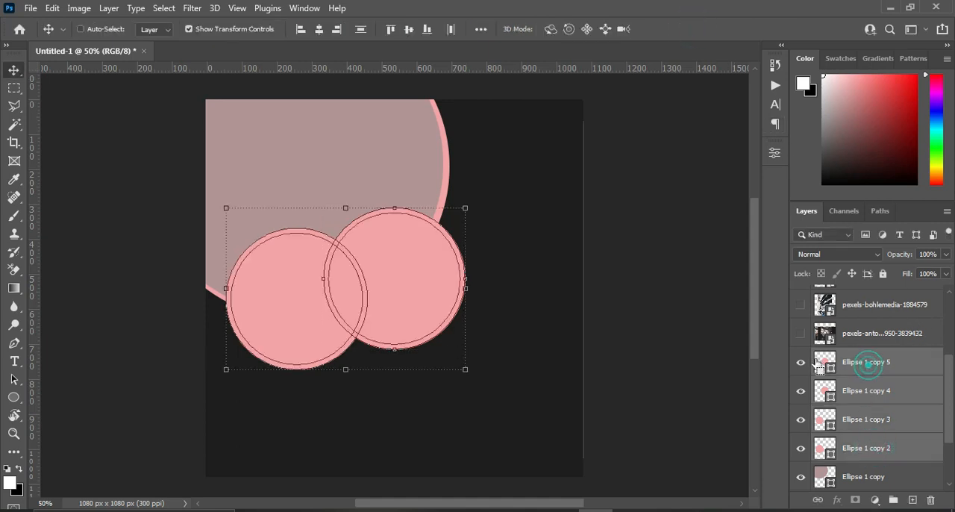
left_click_drag(465, 207, 435, 228)
left_click_drag(415, 266, 416, 261)
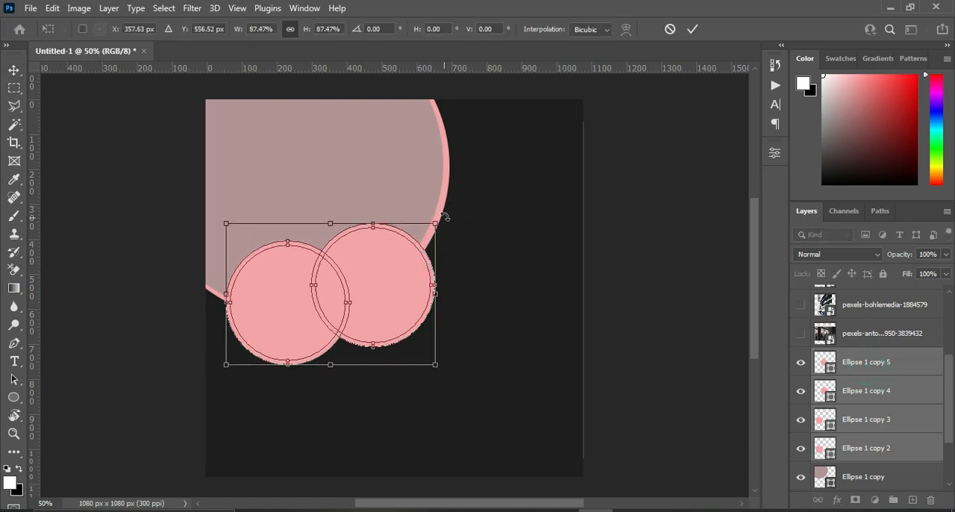
left_click(678, 211)
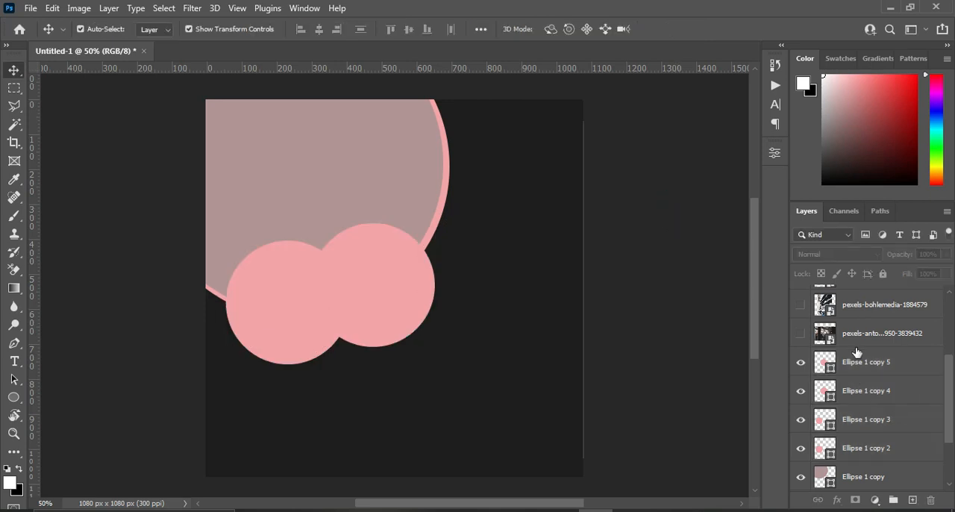
Recolour the inner circle of the right small pair to the greyish pink 9e8889.
double_click(832, 369)
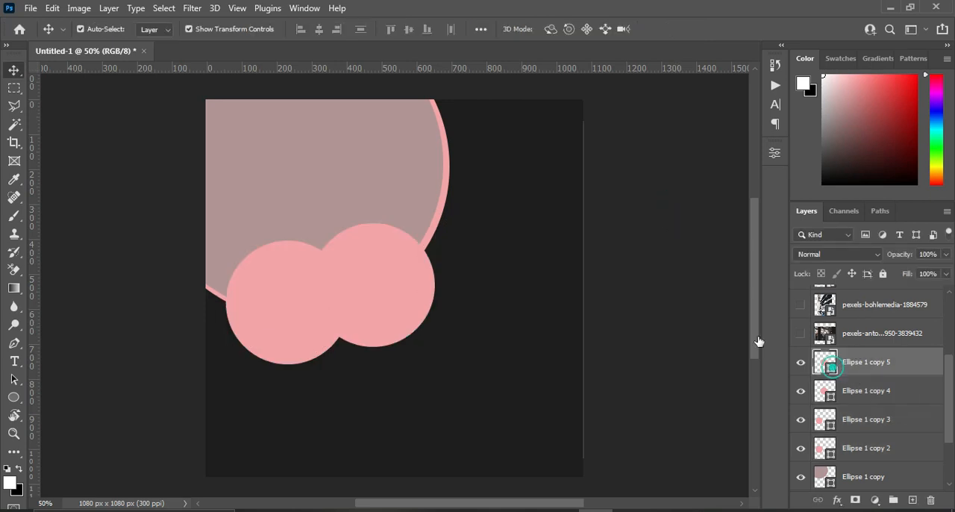
left_click(608, 200)
left_click_drag(609, 200, 646, 194)
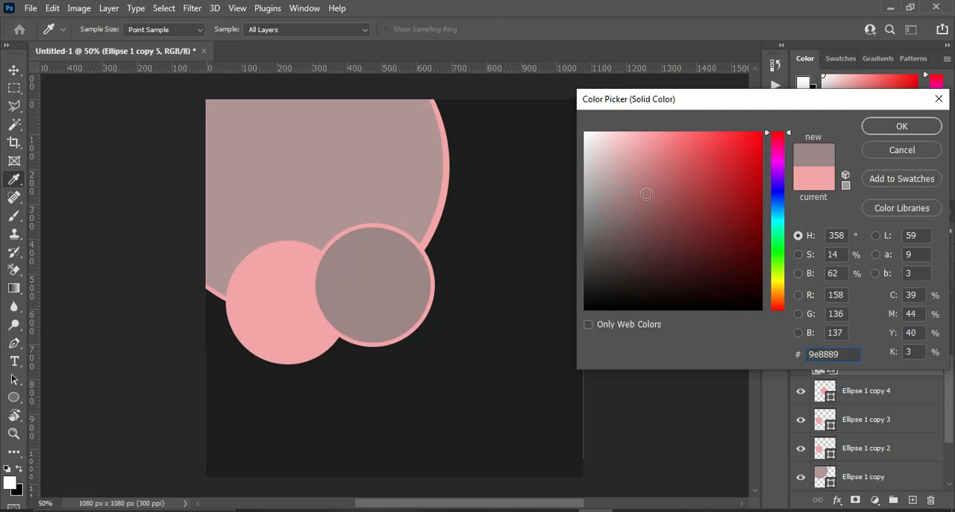
left_click(901, 127)
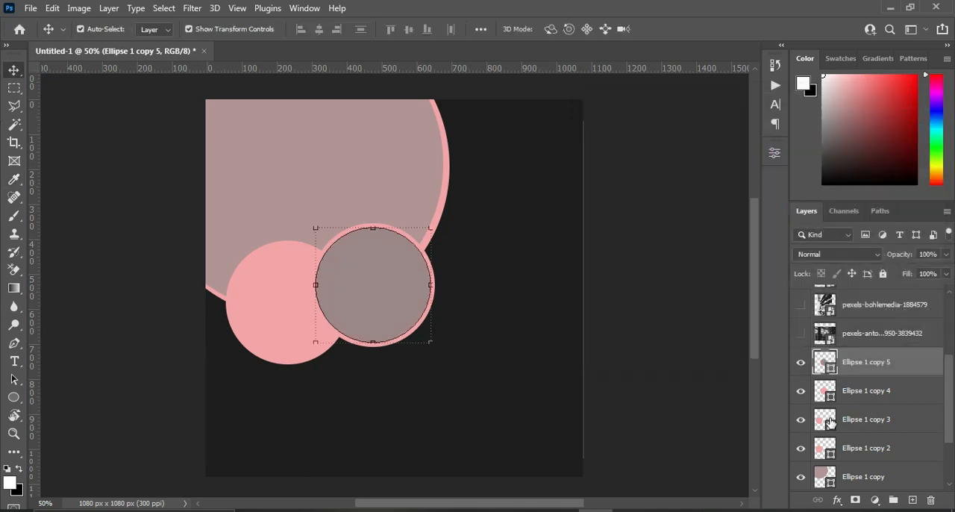
Recolour the inner circle of the left small pair to the light grey b6adad.
double_click(830, 423)
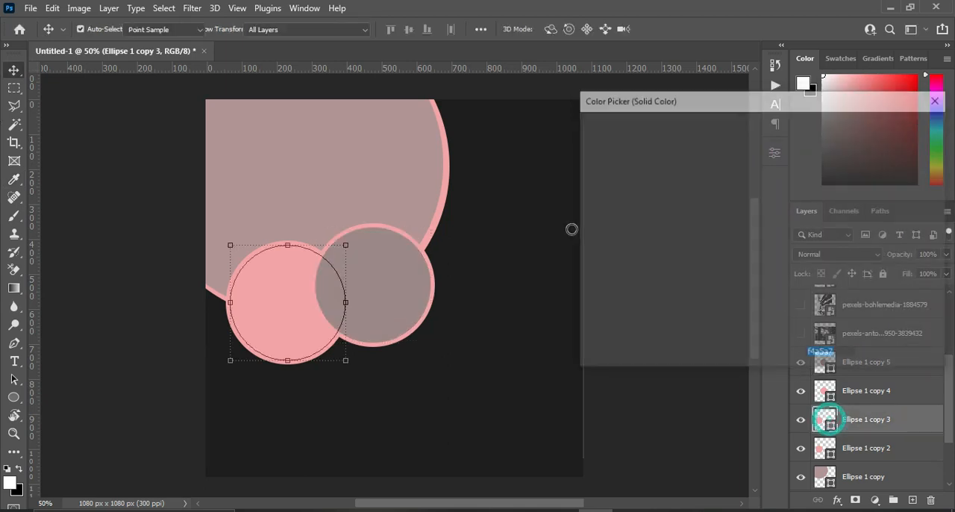
left_click(619, 185)
left_click(593, 182)
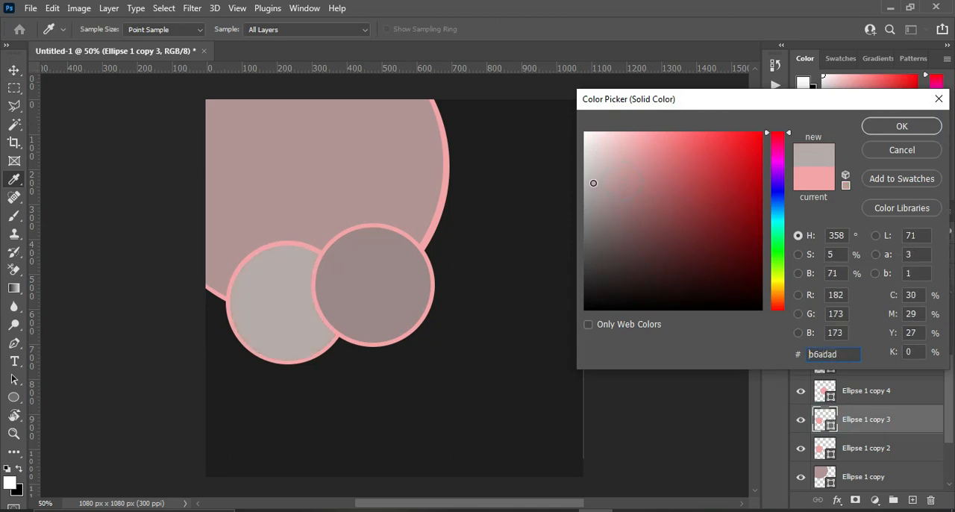
left_click(884, 125)
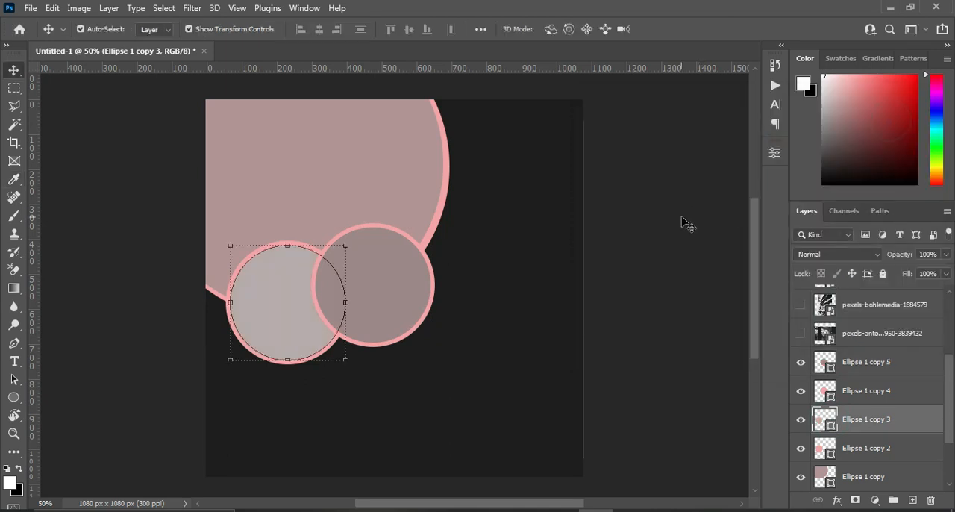
left_click(692, 213)
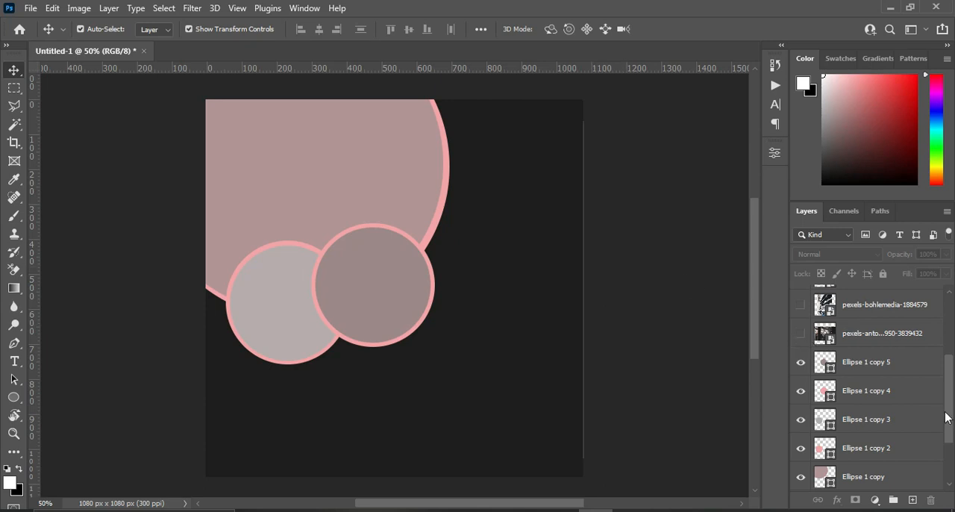
Place the pexels-antonio-sokic photo layer directly above Ellipse 1 copy, show it, and position the photo over the large circle.
left_click(864, 333)
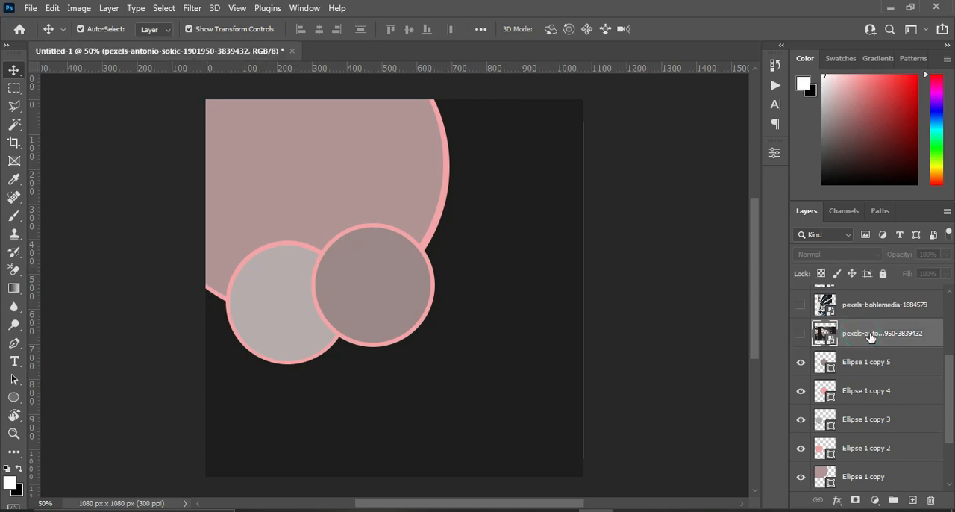
left_click_drag(872, 338, 858, 463)
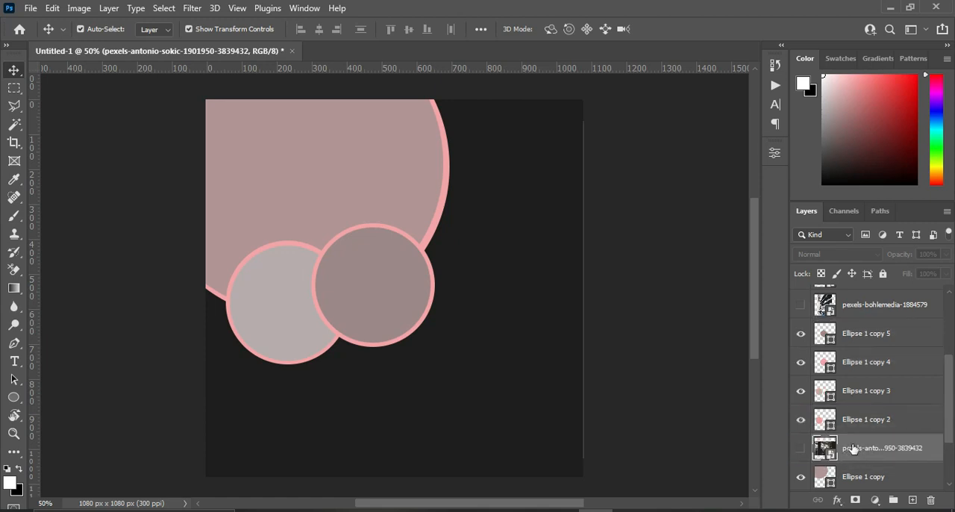
left_click(800, 447)
left_click_drag(473, 235, 385, 171)
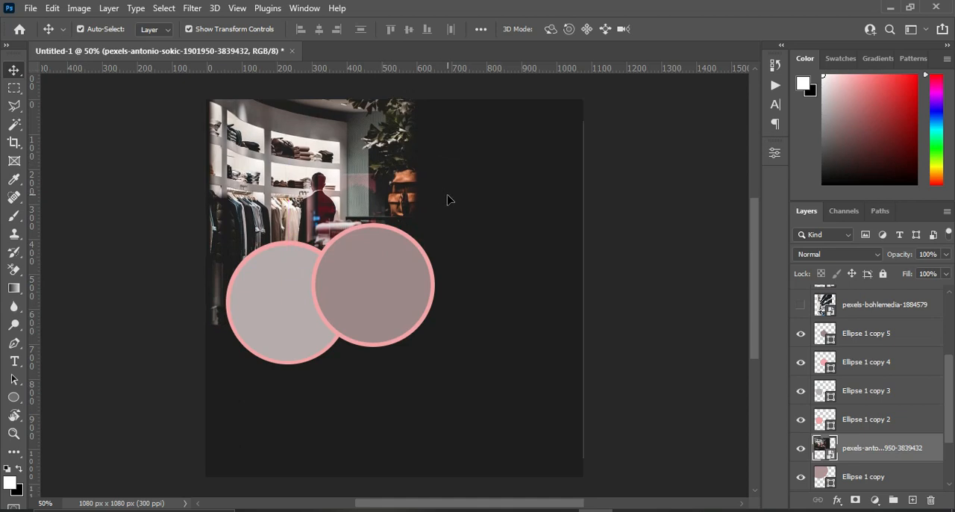
Clip the clothing store photo to the large dusty-pink circle with a clipping mask.
right_click(875, 448)
left_click(732, 335)
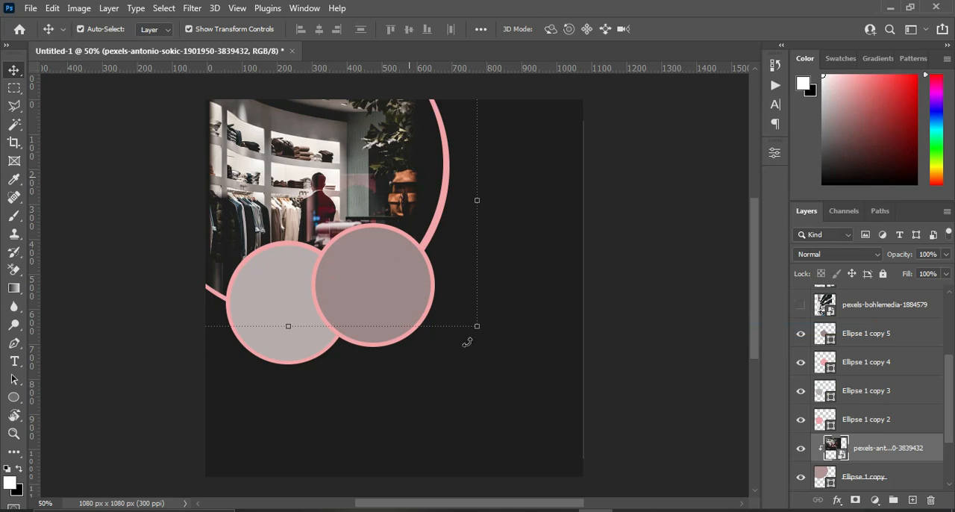
left_click(647, 233)
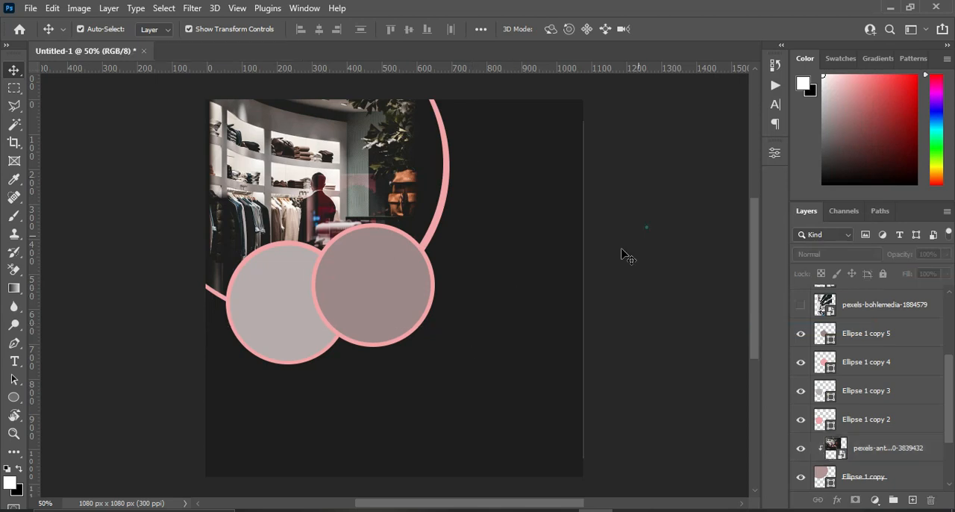
Show the pexels-bohlemedia-1884579 photo and move its layer directly above Color Fill 1, beneath all circles.
left_click(860, 306)
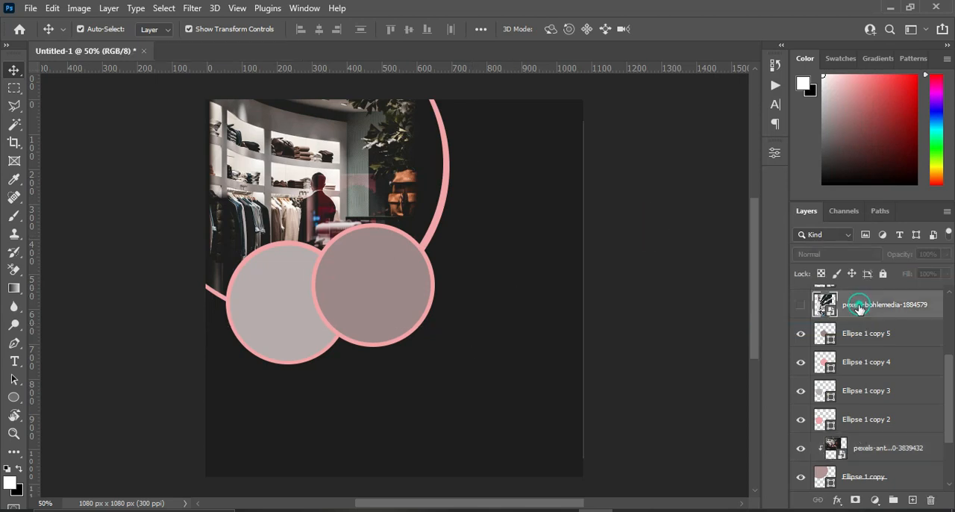
left_click(800, 304)
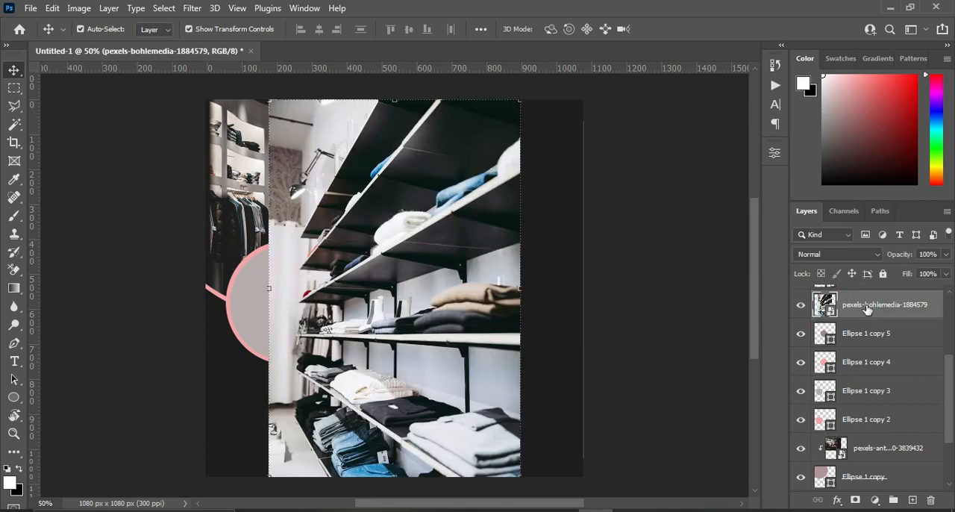
left_click_drag(866, 309, 862, 434)
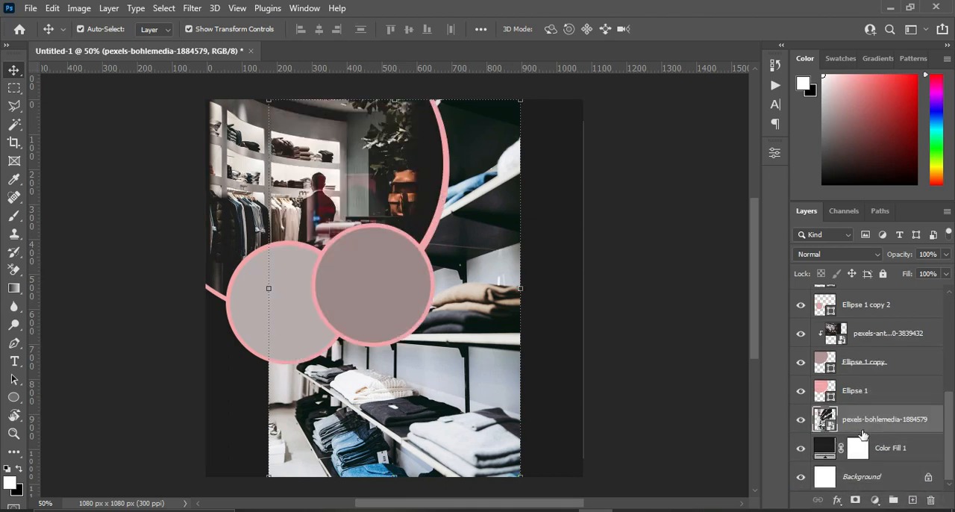
Move the clothing shelf photo to the canvas's upper right area, at about Y 192 px, behind the large circle.
left_click(520, 290)
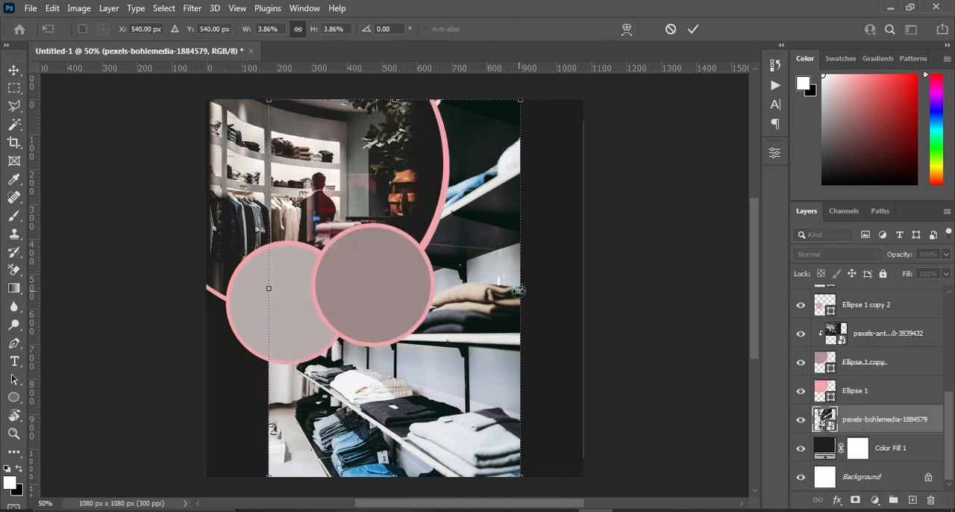
left_click_drag(490, 267, 581, 150)
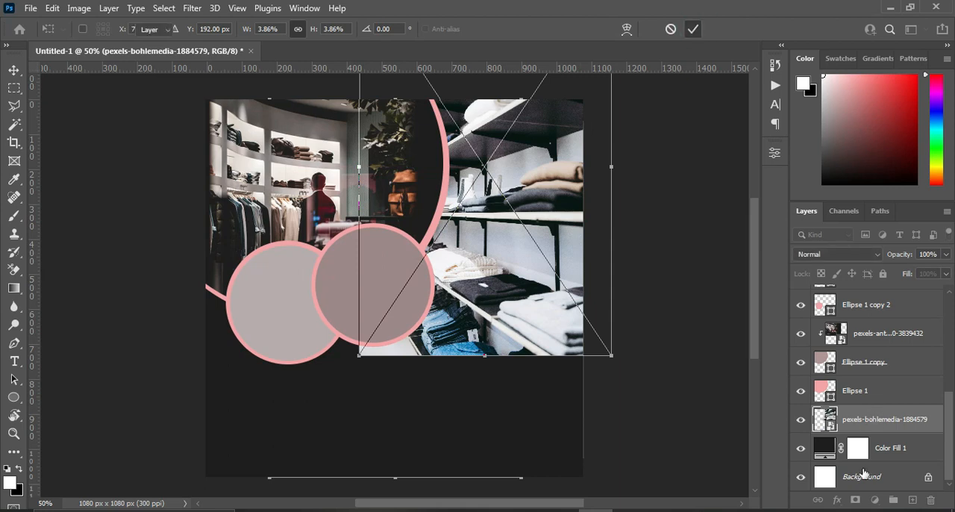
key("Return")
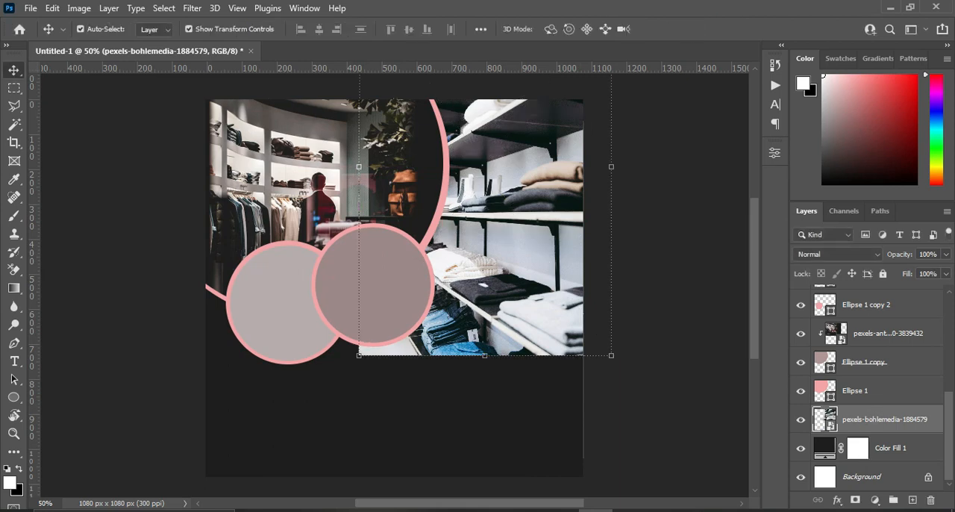
Add a layer mask to the shelf photo and fade its lower edge into the dark background with linear gradients.
left_click(854, 501)
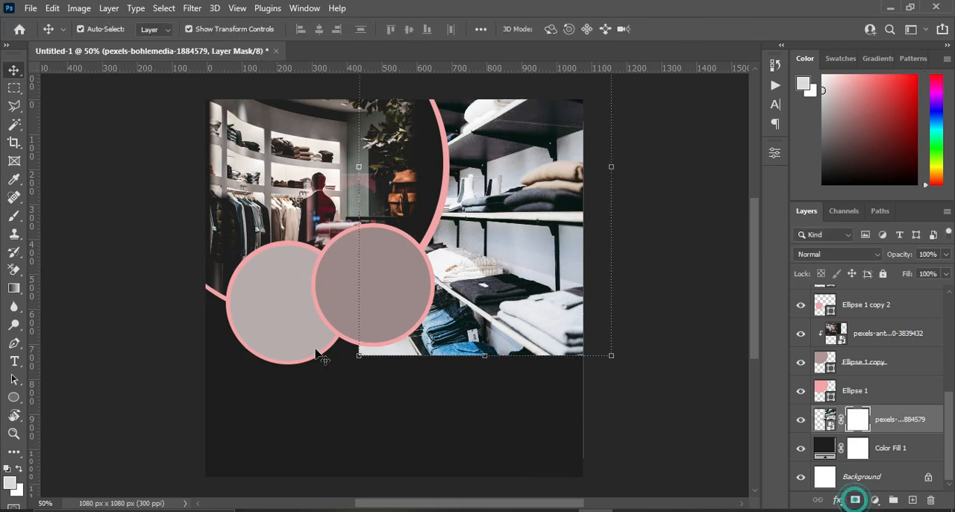
left_click(13, 293)
left_click(58, 287)
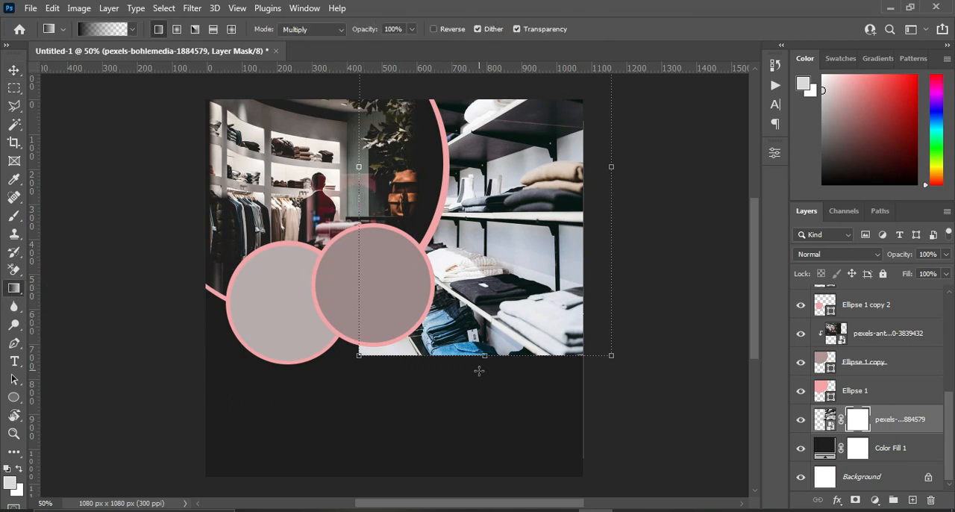
left_click_drag(478, 372, 477, 307)
left_click_drag(477, 393, 467, 278)
left_click_drag(466, 373, 455, 272)
left_click(14, 71)
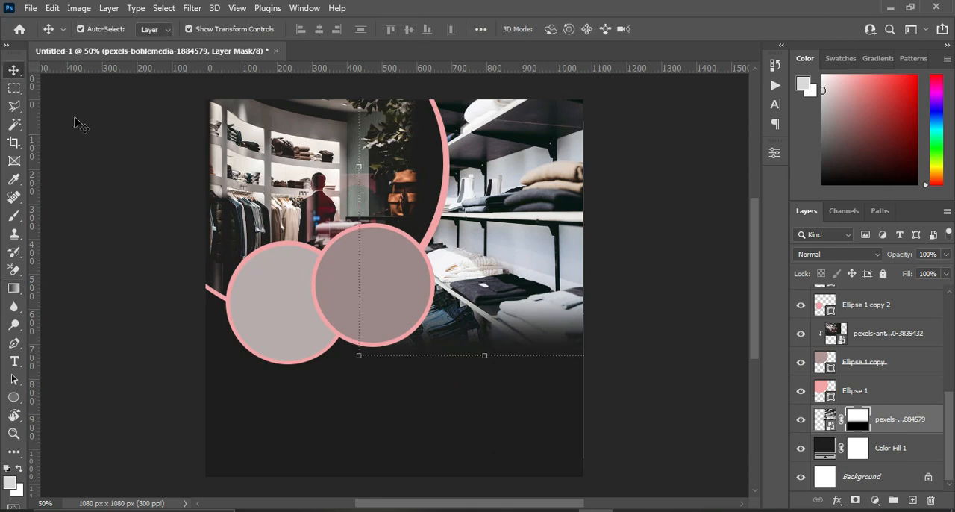
Shift the faded shelf photo slightly up and to the right, and set its layer opacity to 65%.
left_click_drag(472, 243, 527, 257)
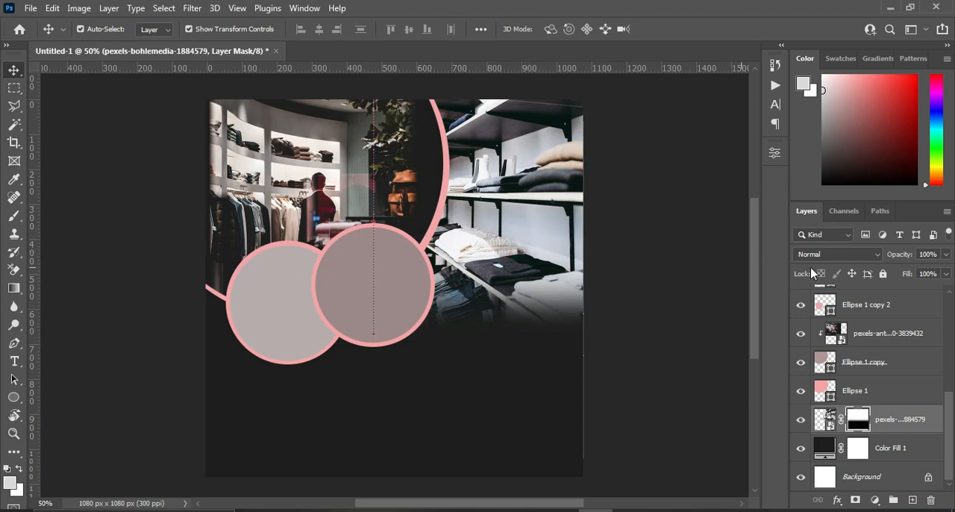
left_click(934, 253)
type("65")
key("Return")
left_click(674, 183)
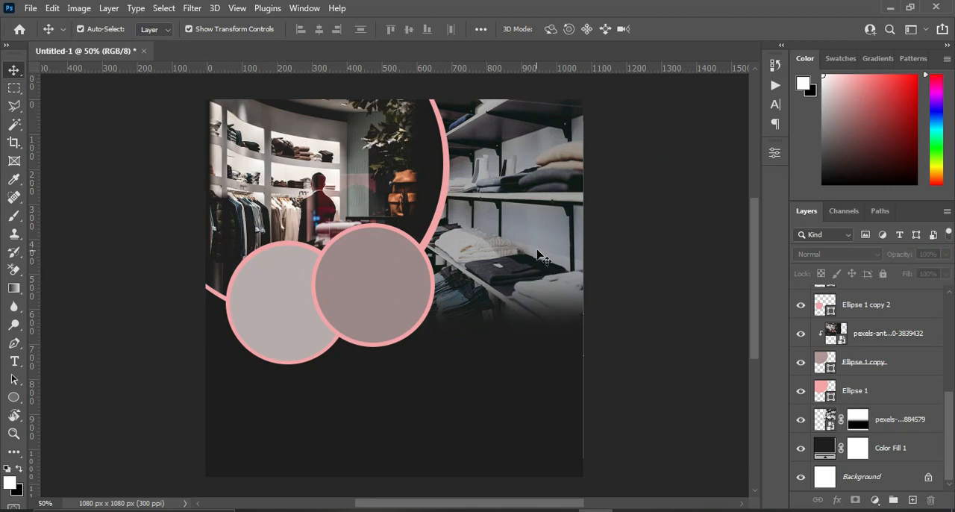
left_click(660, 228)
Move the hidden shopping bag photo layer directly above Ellipse 1 copy 3 and make it visible.
left_click(273, 312, "alt")
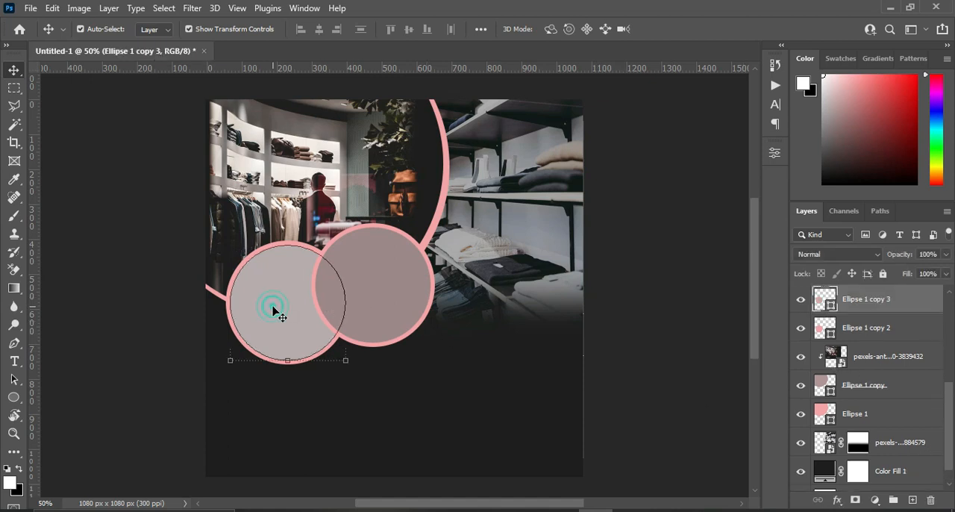
scroll(944, 426, "up", 4)
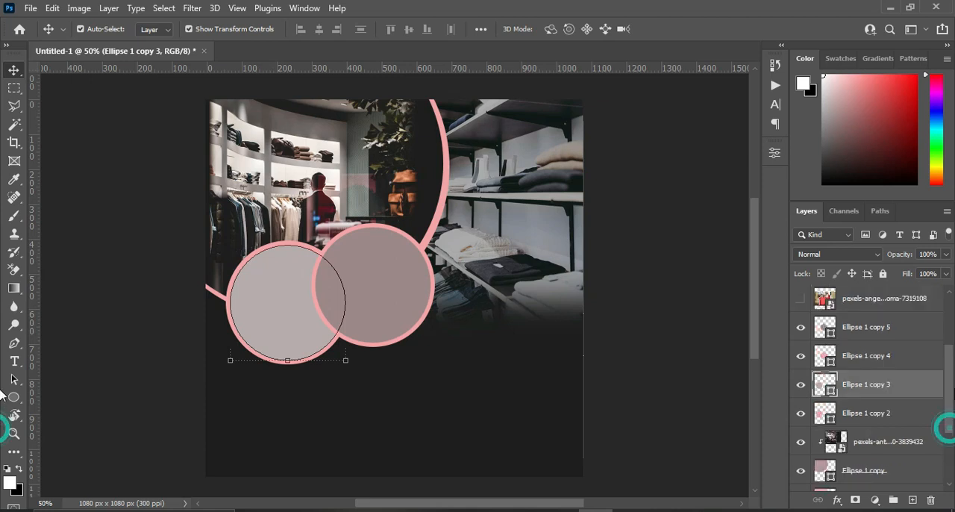
left_click(882, 327)
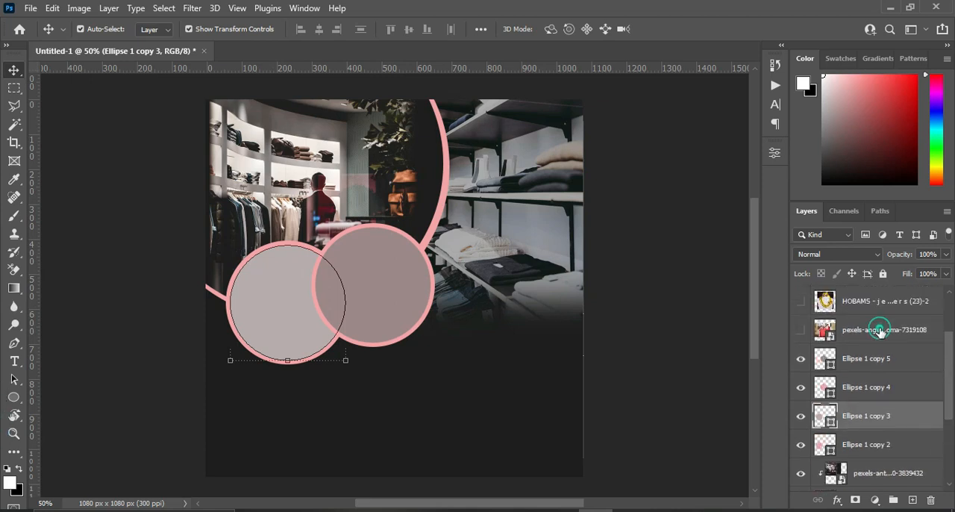
left_click_drag(880, 332, 879, 402)
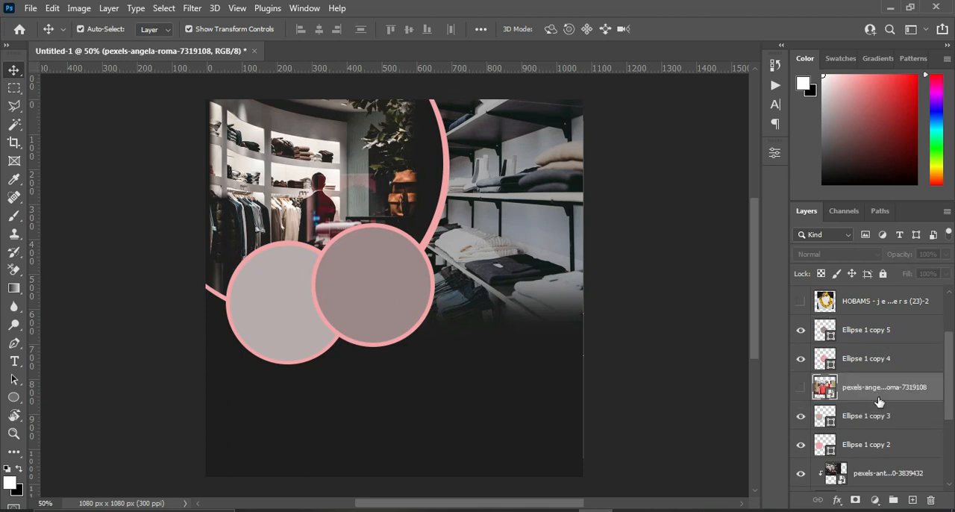
left_click(799, 388)
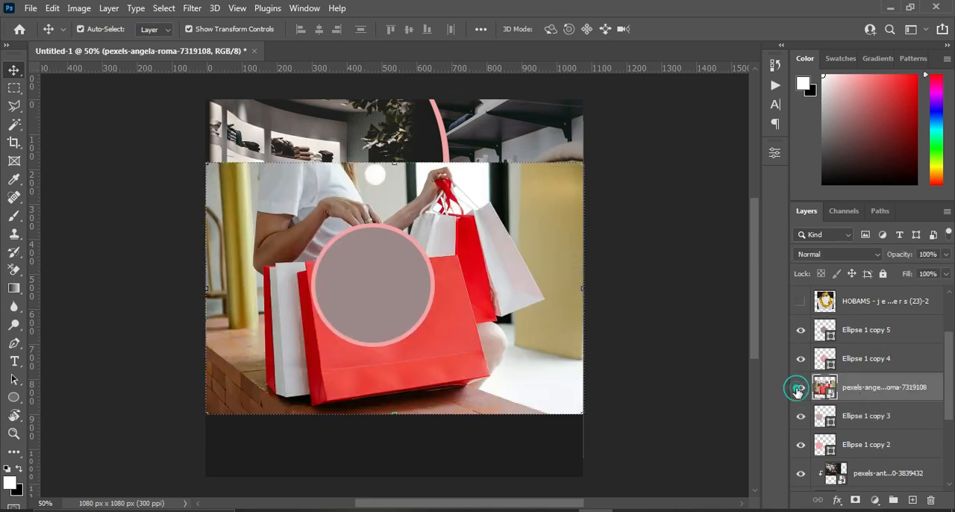
Scale the shopping bag photo down to 3.13% over the lower-left small circle and clip it to Ellipse 1 copy 3.
left_click_drag(587, 290, 440, 306)
left_click_drag(267, 313, 258, 329)
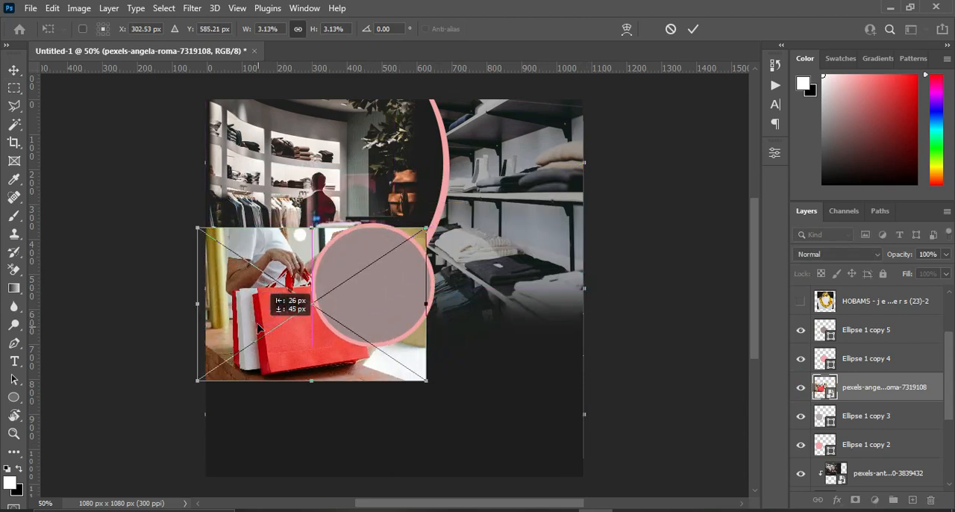
left_click(692, 29)
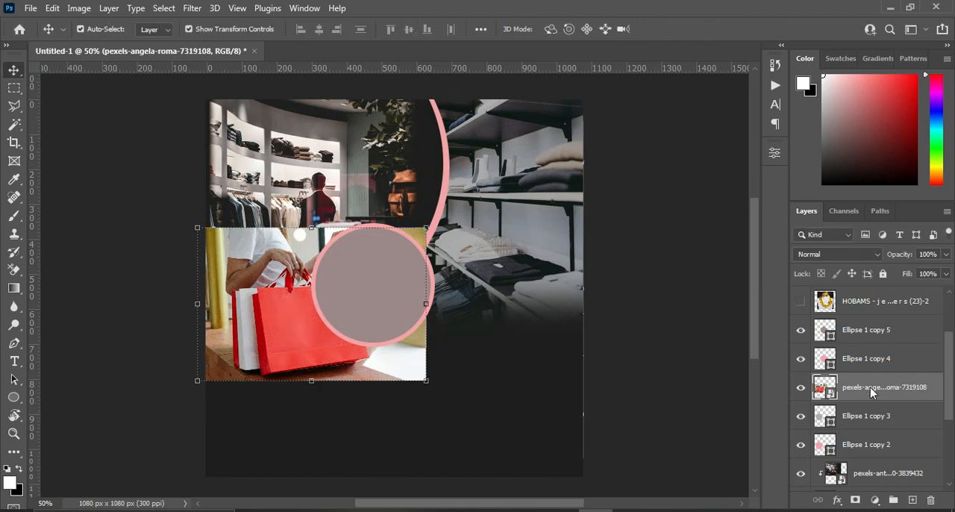
right_click(871, 393)
left_click(731, 328)
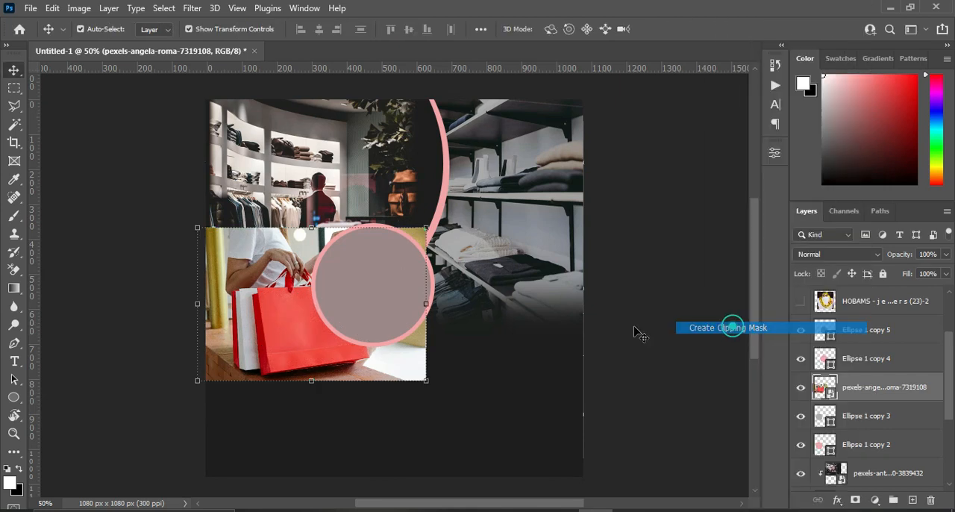
Shrink the clipped shopping bag photo to 2.50% and centre it in its circle at about X 252, Y 580 px.
left_click_drag(425, 382, 403, 365)
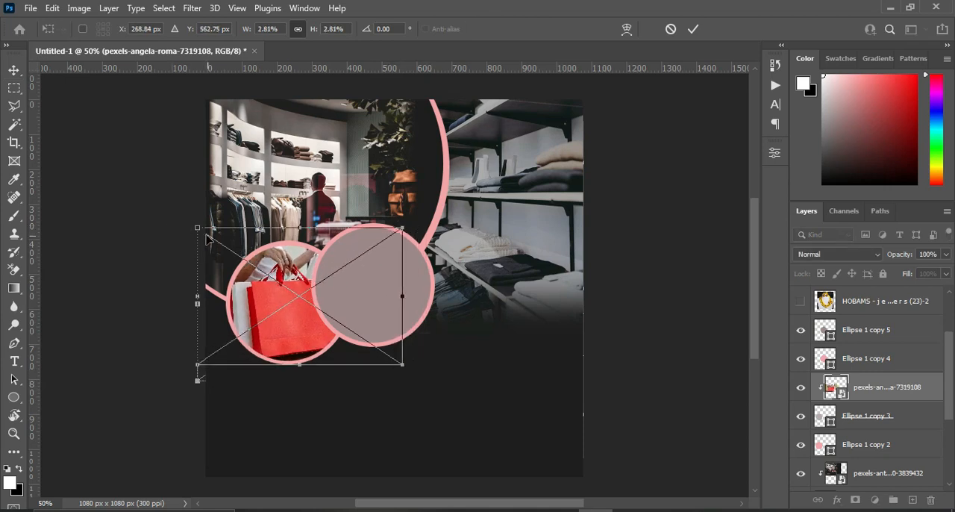
left_click_drag(195, 226, 219, 243)
mouse_move(273, 304)
left_mouse_down()
mouse_move(256, 303)
mouse_move(266, 308)
mouse_move(265, 299)
left_mouse_up()
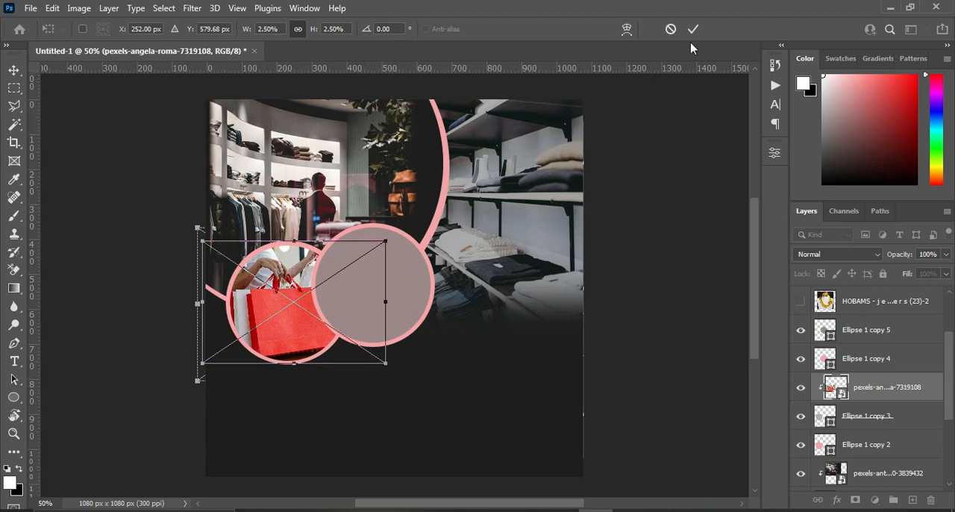
left_click(693, 28)
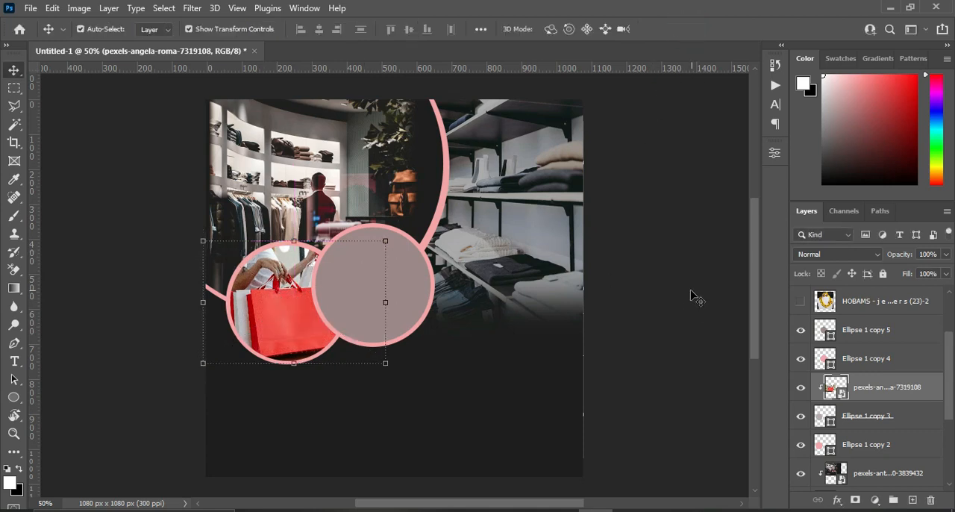
Show the HOBAMS jewelry photo above Ellipse 1 copy 5, scale it down and place it over the second small circle.
left_click(410, 284)
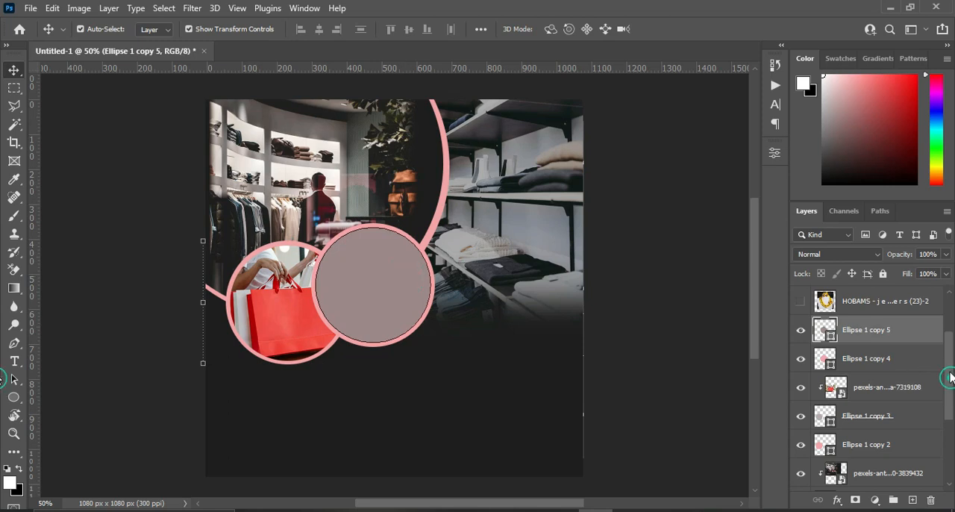
scroll(946, 376, "up", 1)
left_click(800, 317)
left_click(885, 318)
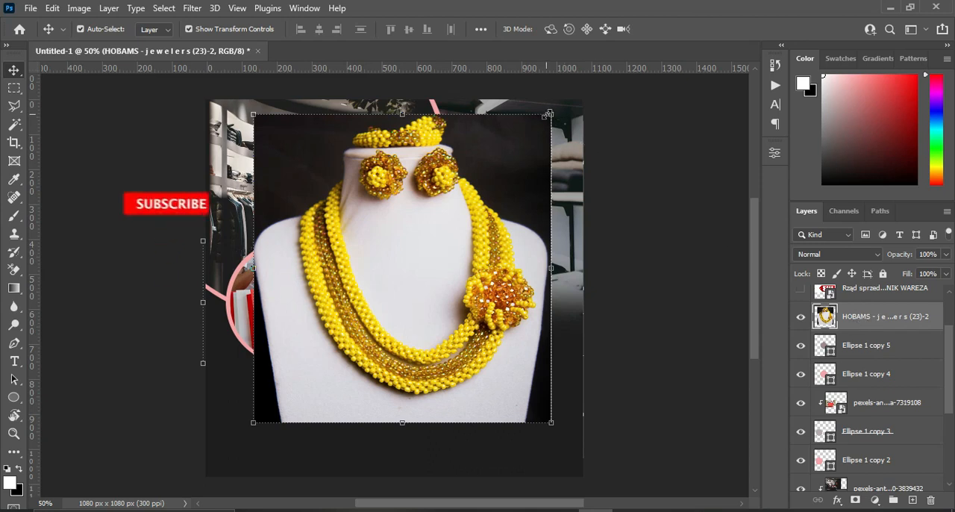
left_click_drag(550, 114, 480, 187)
left_click_drag(452, 255, 435, 270)
left_click(691, 30)
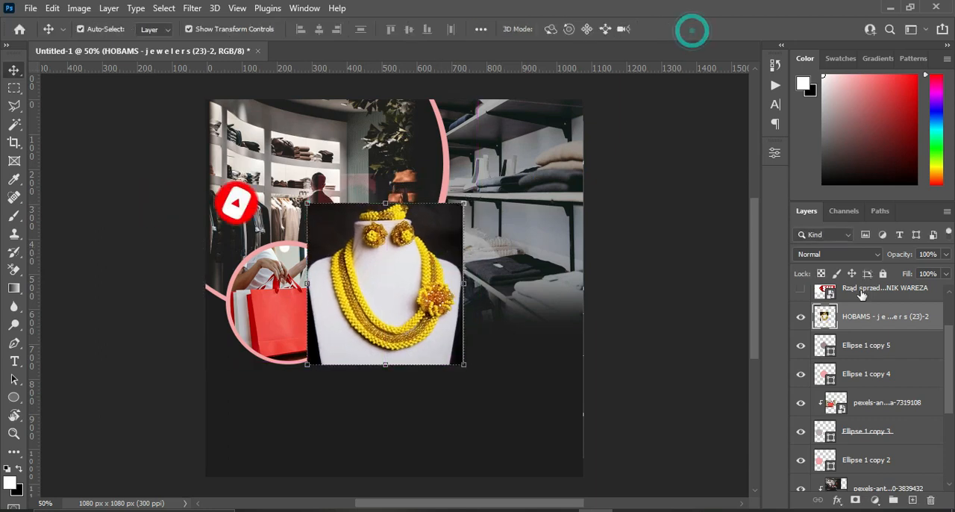
Clip the jewelry photo to Ellipse 1 copy 5 and scale it to about 78% so the necklace and earrings fit the circle.
right_click(882, 317)
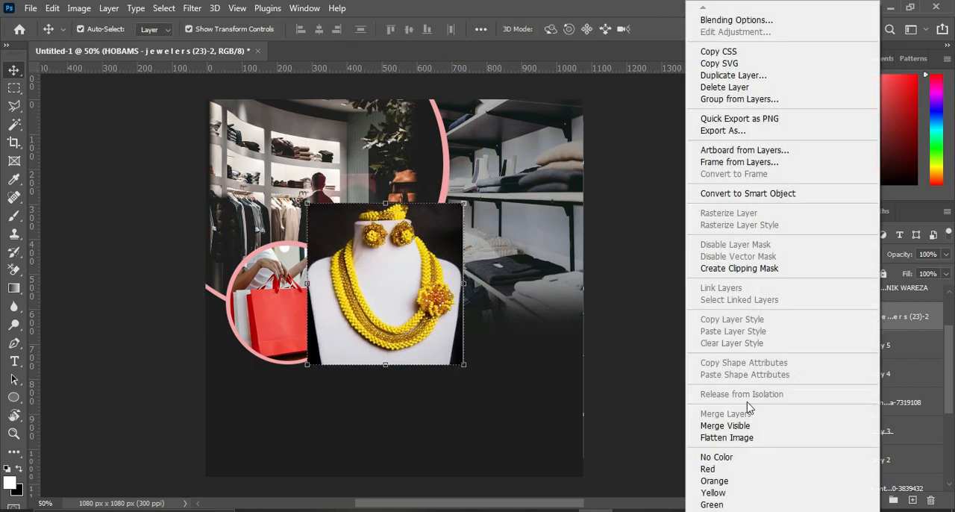
left_click(738, 268)
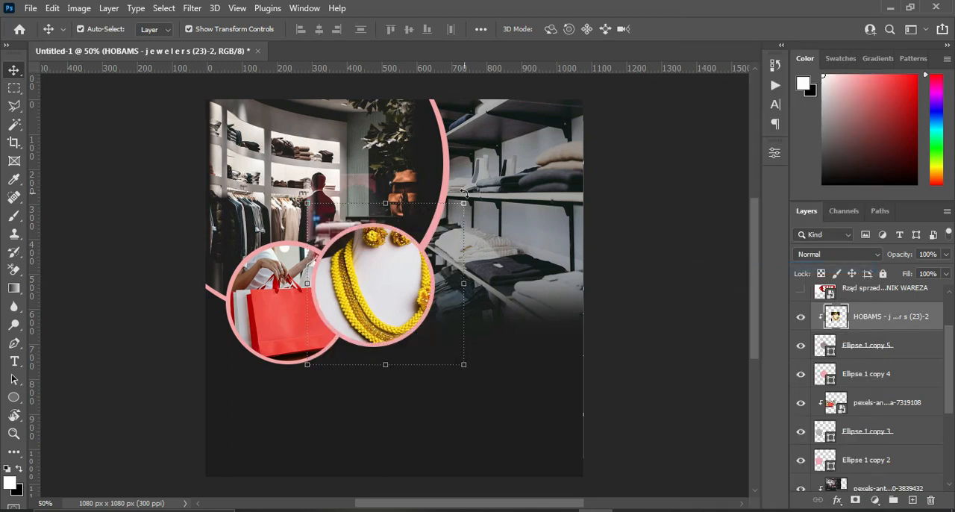
left_click_drag(463, 202, 446, 216)
left_click_drag(445, 363, 430, 351)
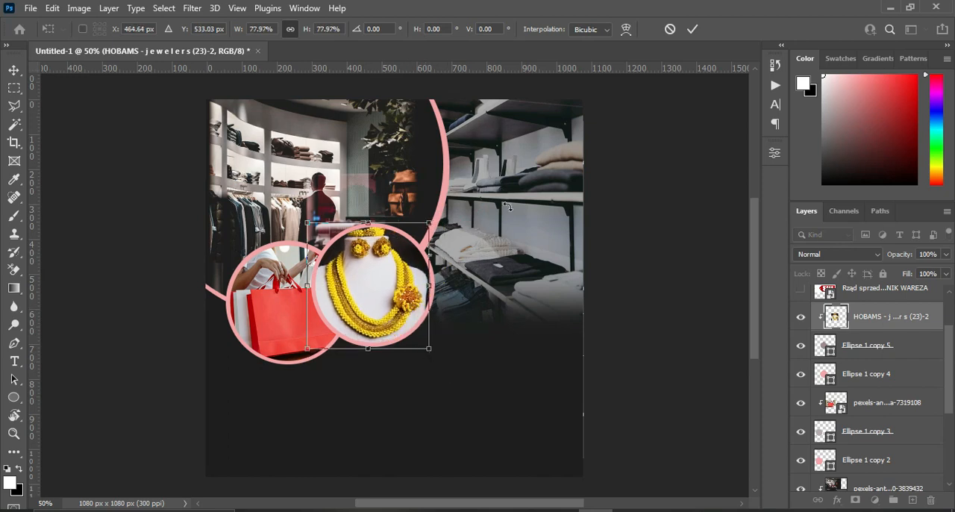
key("Return")
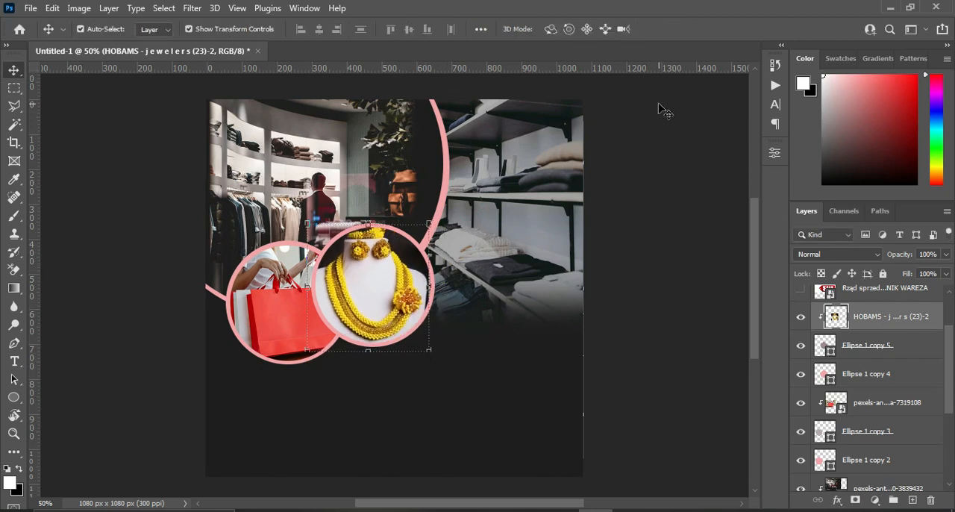
left_click(698, 191)
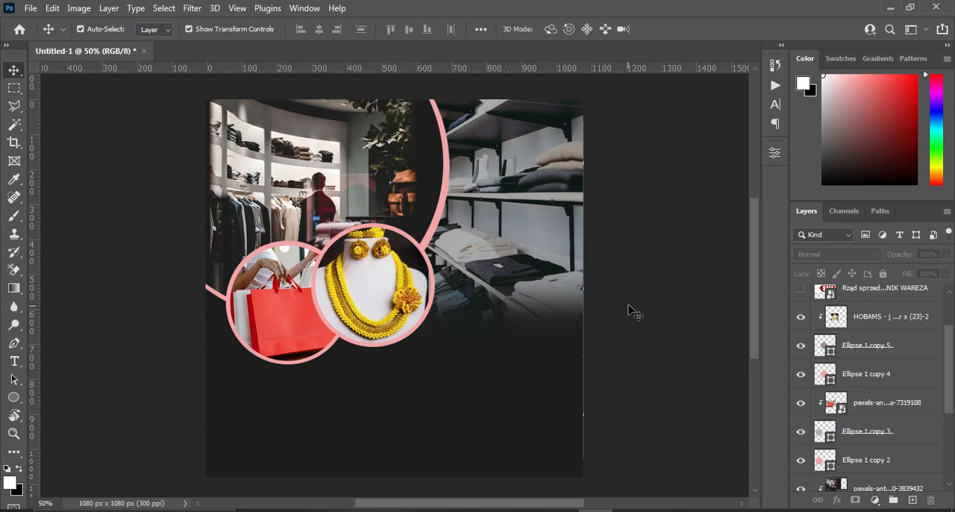
Copy the word "Fashion" from the Text file in Notepad and return to the Photoshop flyer.
left_click(664, 505)
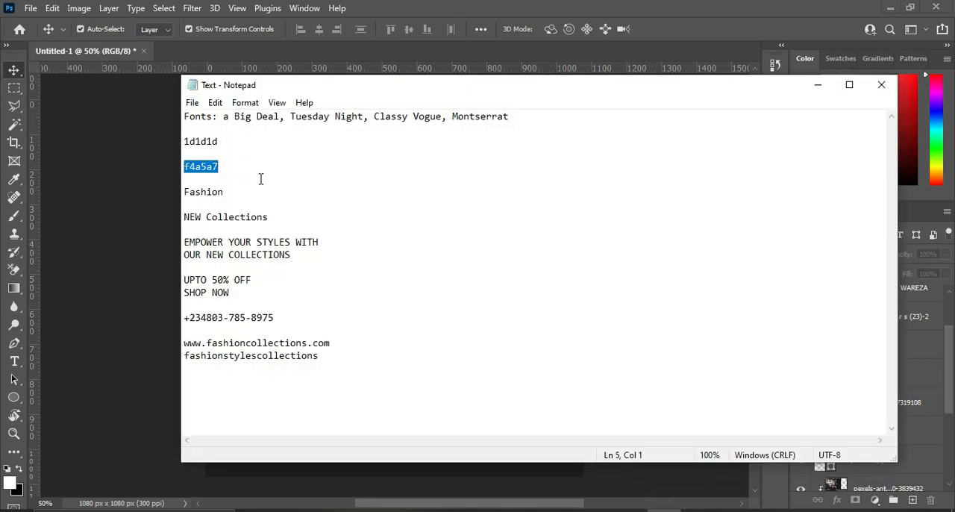
left_click(233, 192)
left_click_drag(234, 192, 185, 191)
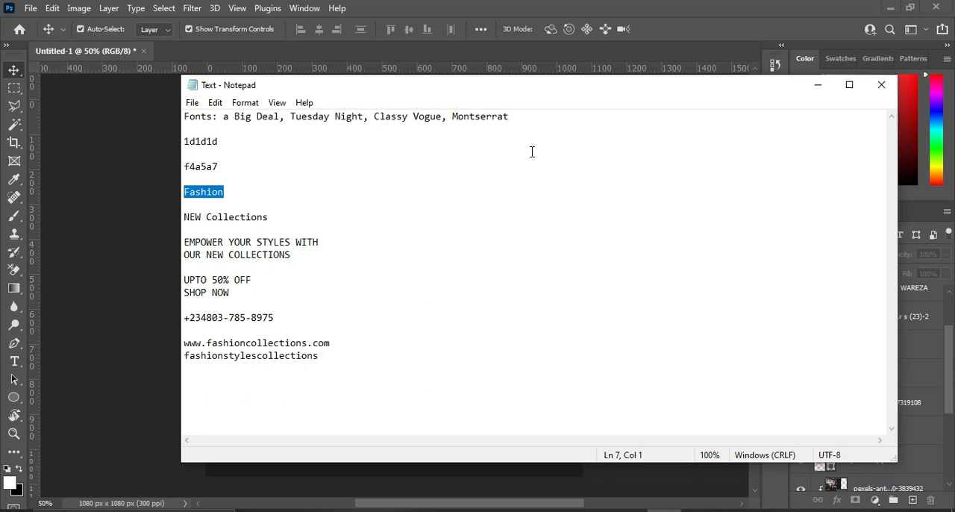
left_click(817, 85)
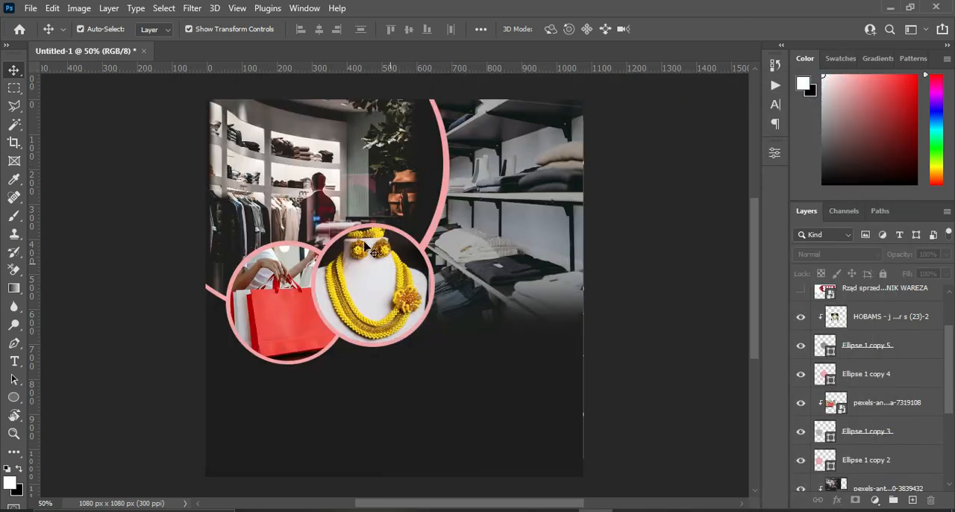
Add a "Fashion" text line over the shelf photo and move it about 62 px left and 62 px down.
key("t")
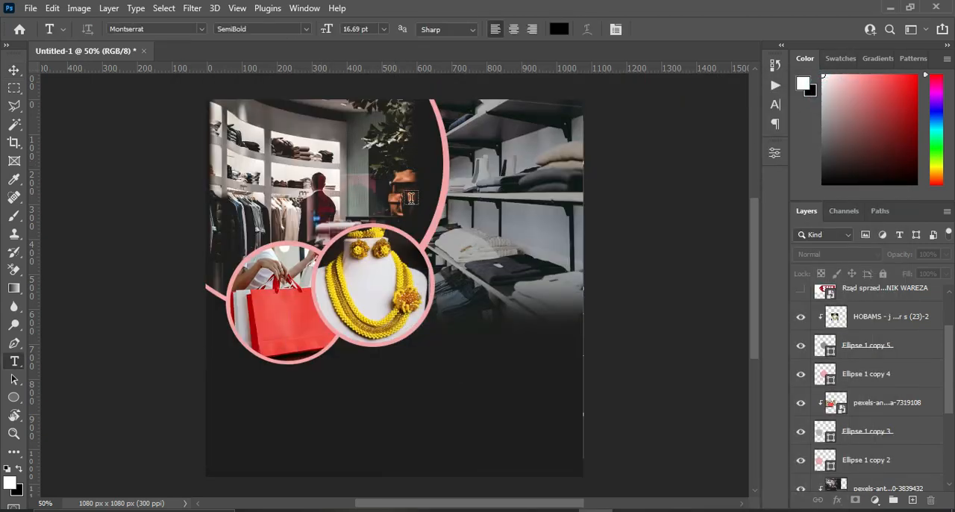
left_click(488, 164)
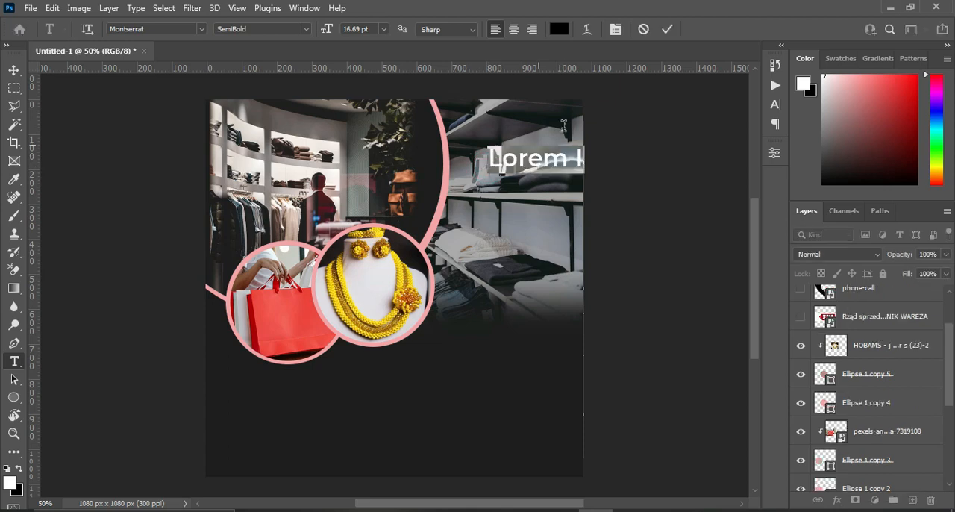
type("Fashion")
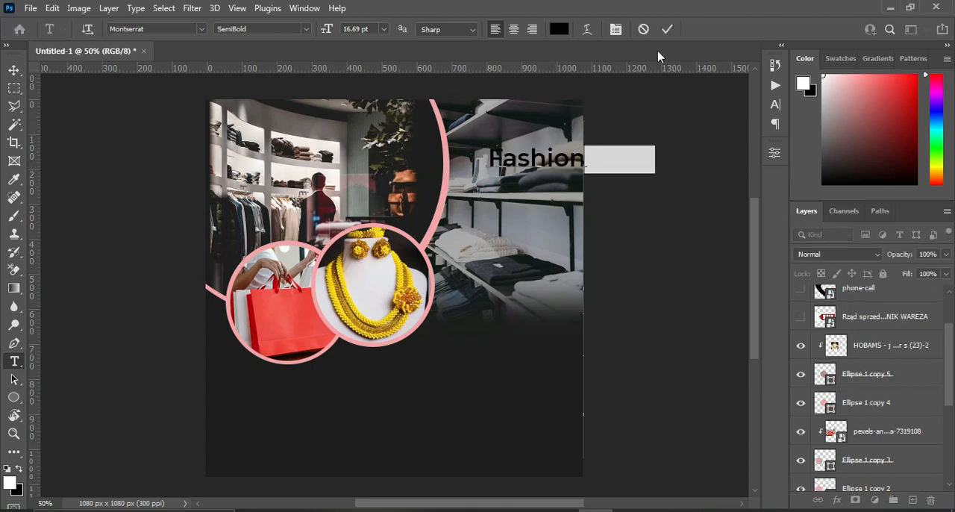
left_click(666, 28)
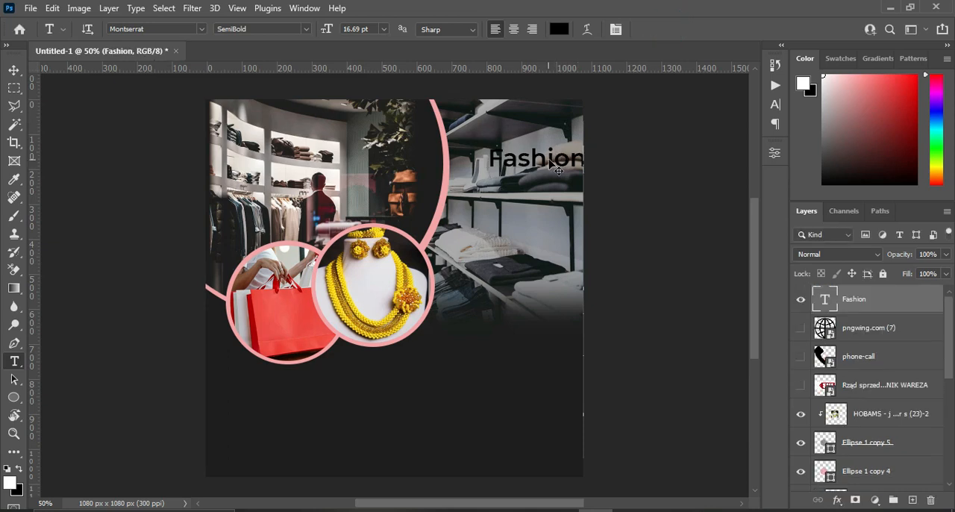
left_click_drag(559, 170, 538, 191)
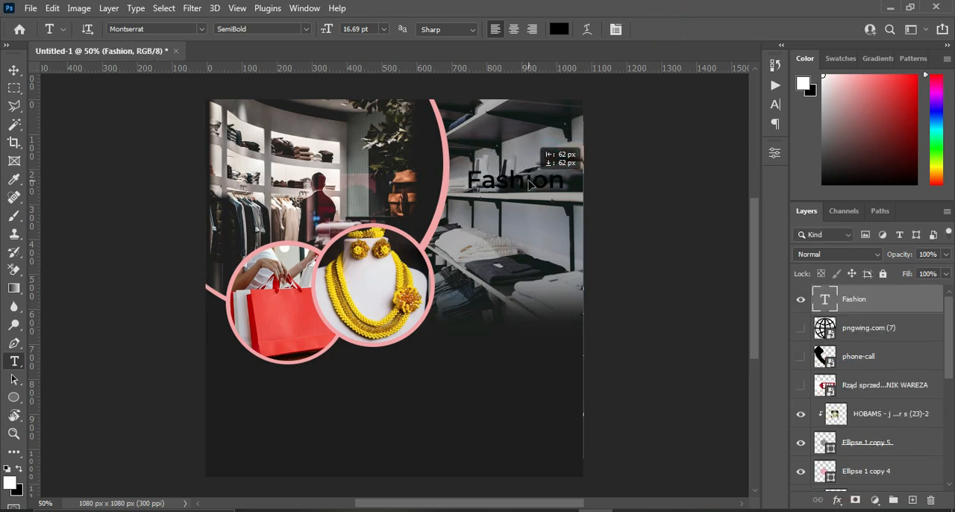
Set the "Fashion" text to Montserrat Bold and move it slightly lower on the shelf photo.
left_click(305, 29)
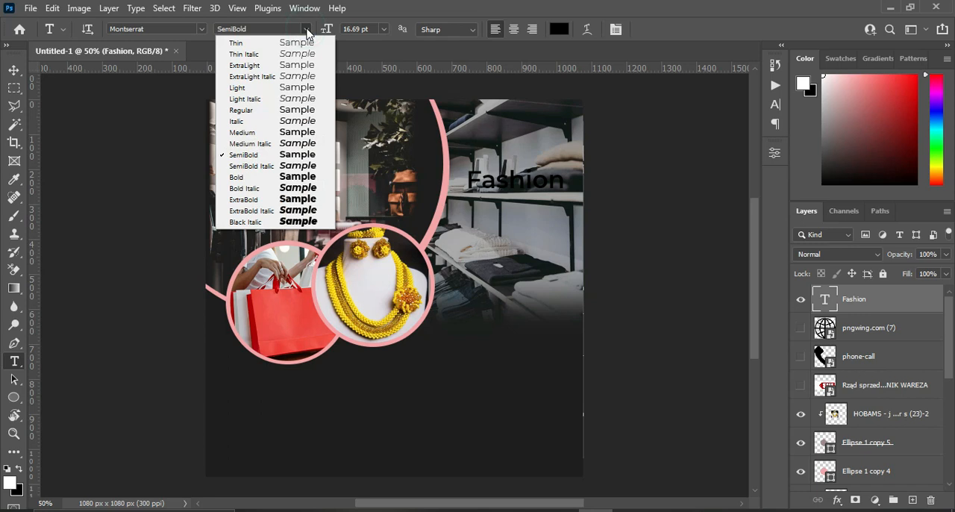
left_click(246, 177)
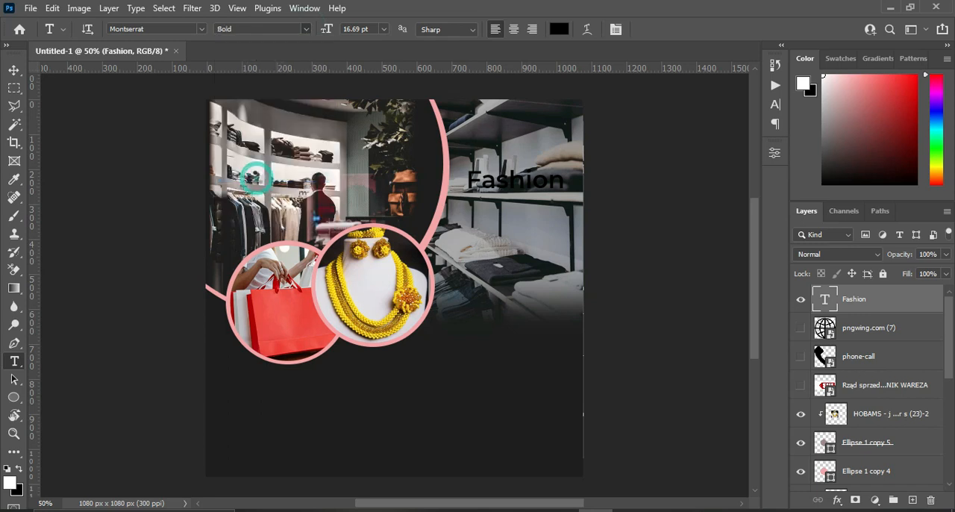
left_click(15, 70)
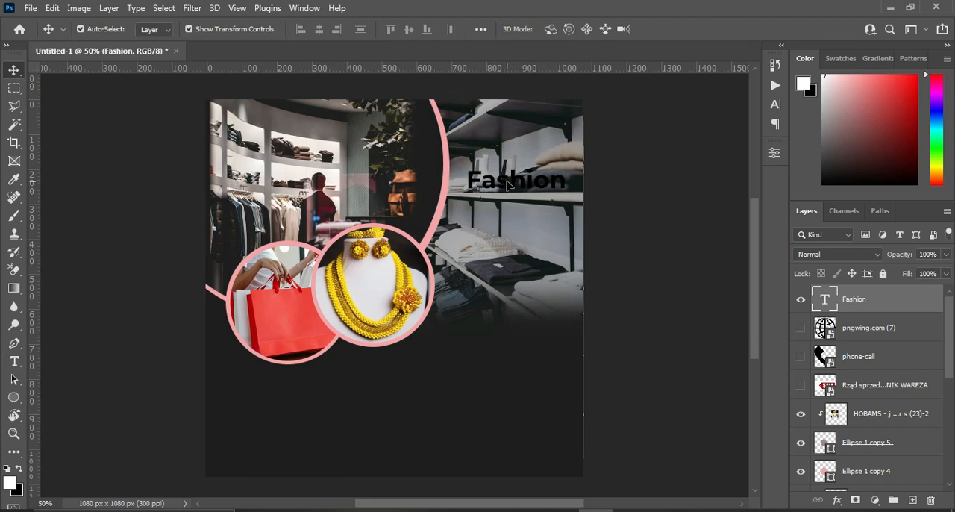
left_click_drag(506, 189, 506, 195)
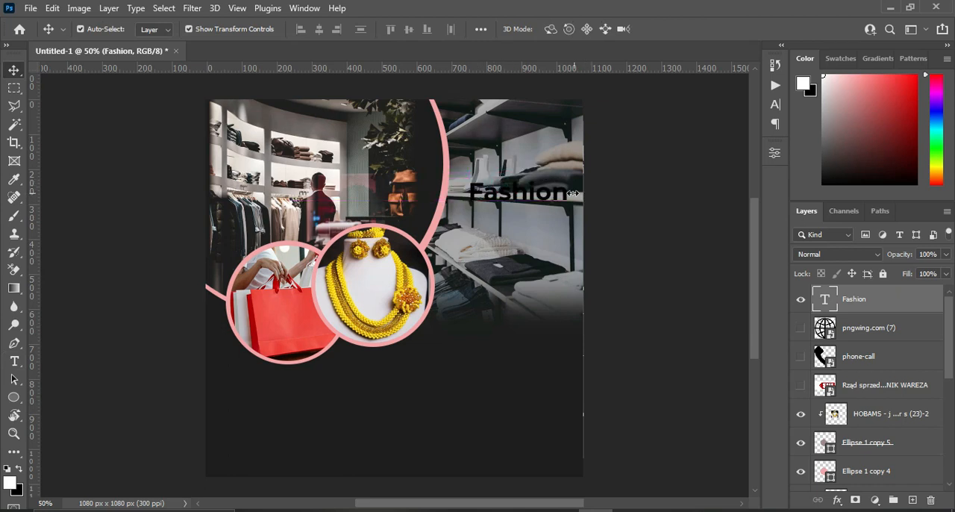
Change the "Fashion" text color to white, ffffff.
key("t")
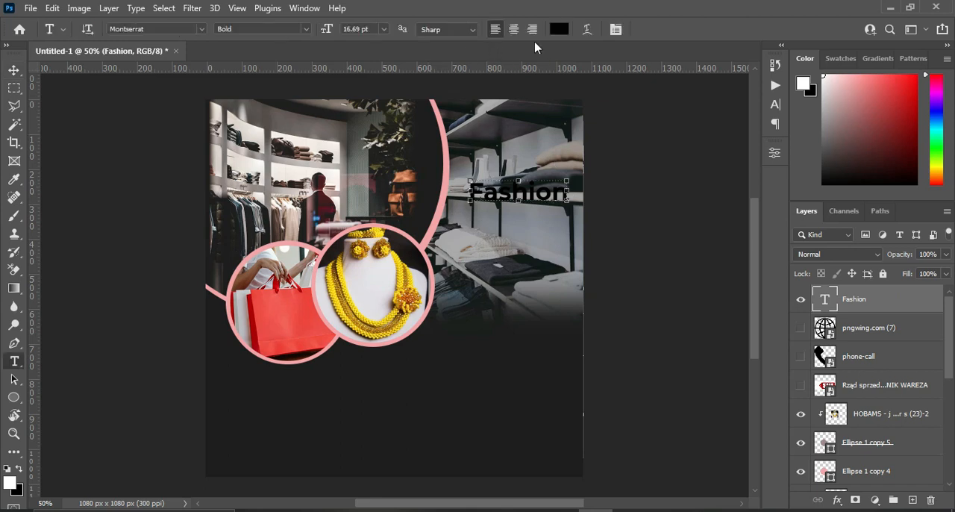
left_click(556, 30)
left_click(604, 156)
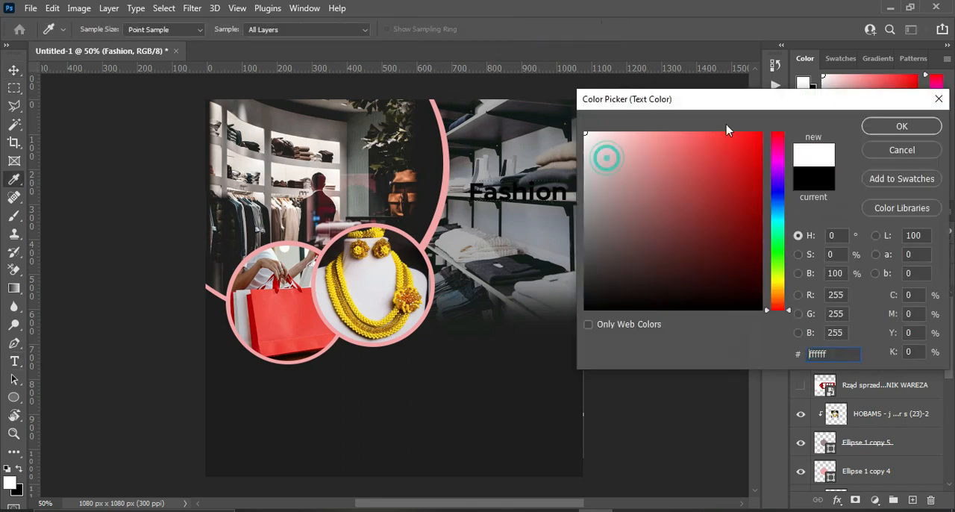
left_click(888, 127)
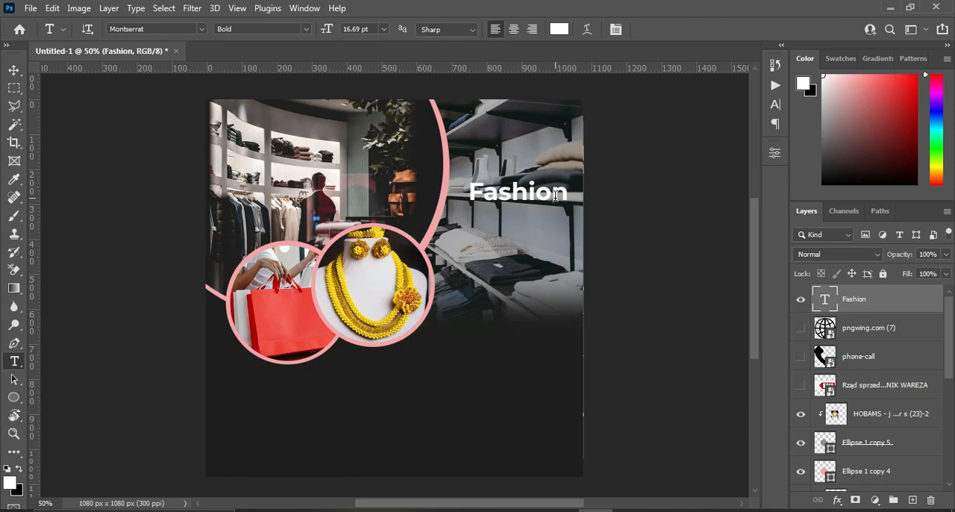
Add a 6 px red outside stroke at 100% opacity to the "Fashion" text.
left_click(836, 504)
left_click(873, 391)
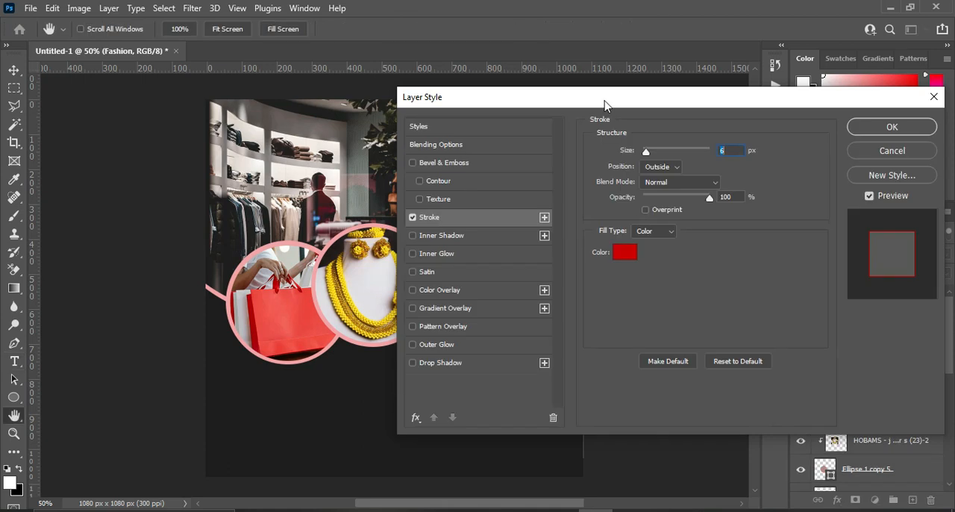
left_click_drag(601, 102, 796, 100)
left_click(918, 149)
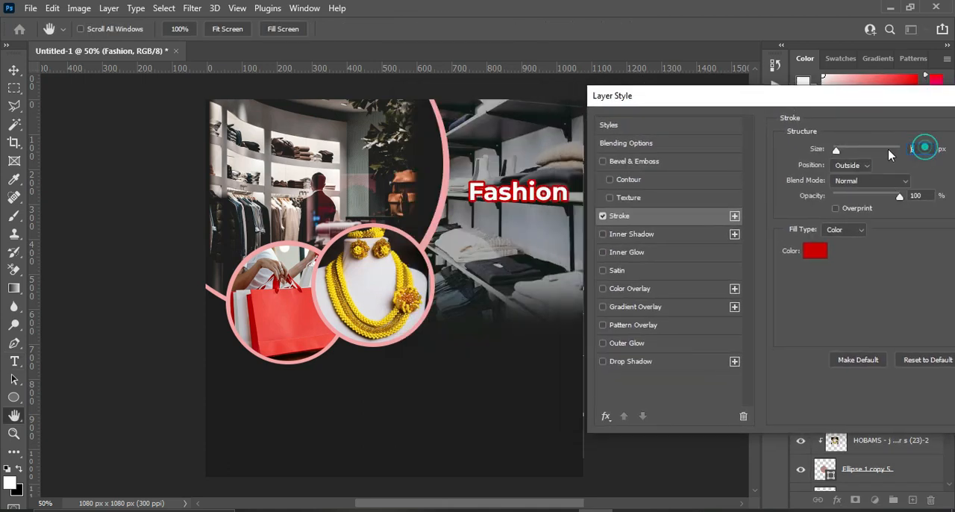
left_click(918, 195)
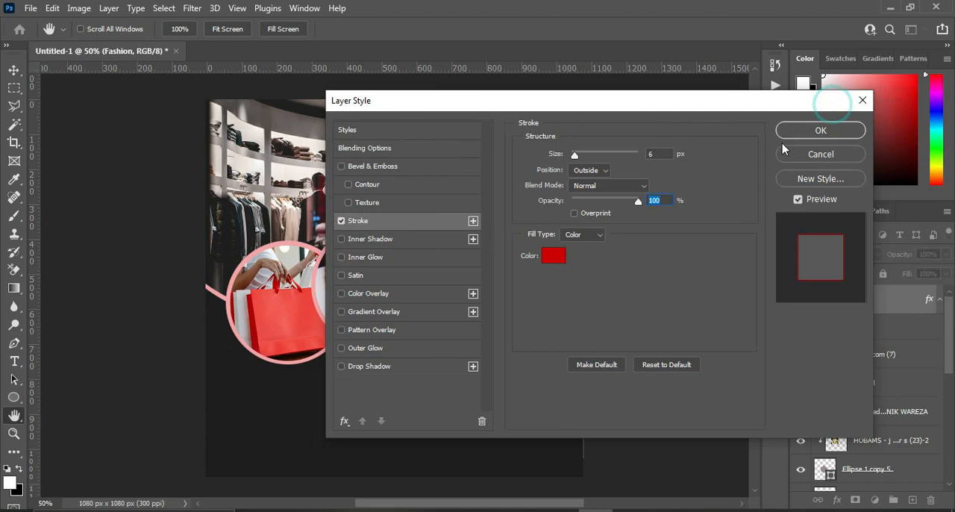
left_click(820, 128)
Move the "Fashion" text higher on the shelf photo and place its layer directly beneath the hidden sale tag image layer.
key("v")
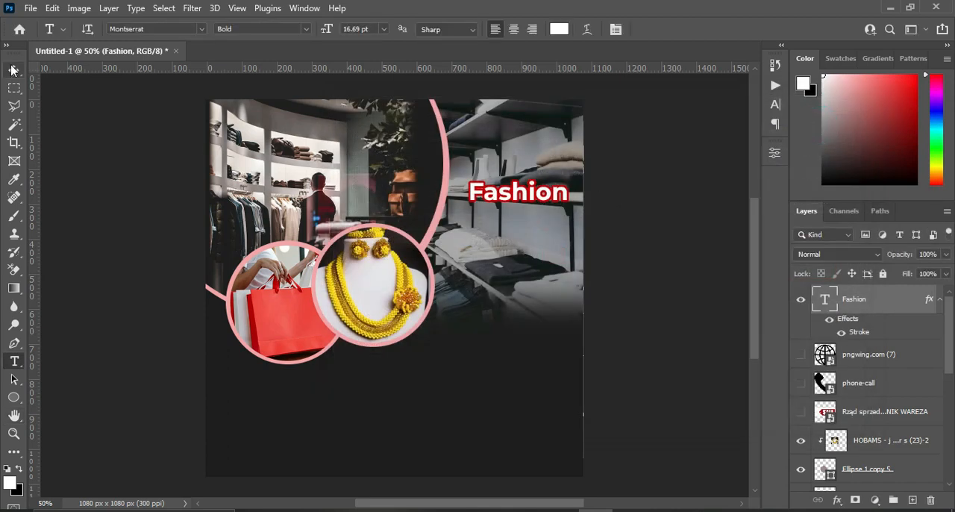
left_click_drag(517, 196, 514, 155)
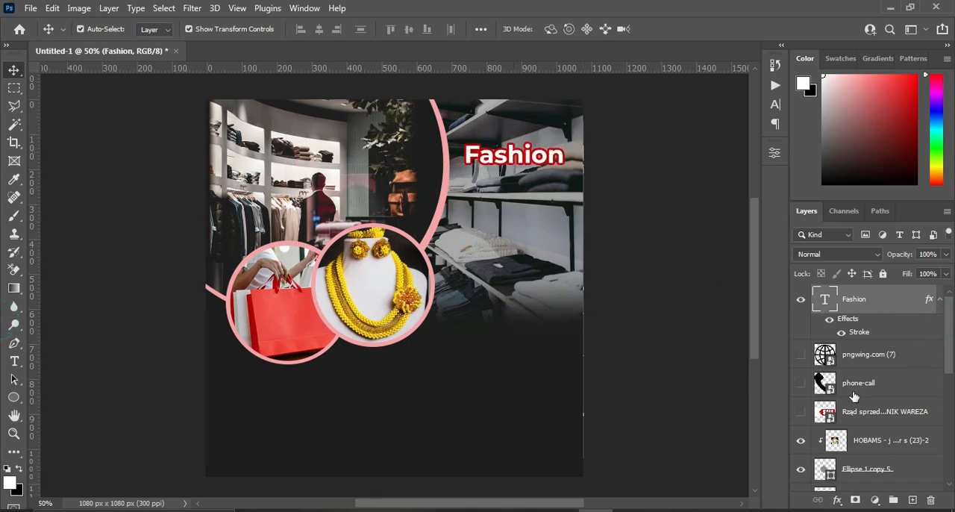
mouse_move(869, 302)
left_mouse_down()
mouse_move(874, 402)
mouse_move(863, 388)
left_mouse_up()
Show the SALE tag image and scale it down to 18.22% against the flyer's right edge.
left_click(801, 360)
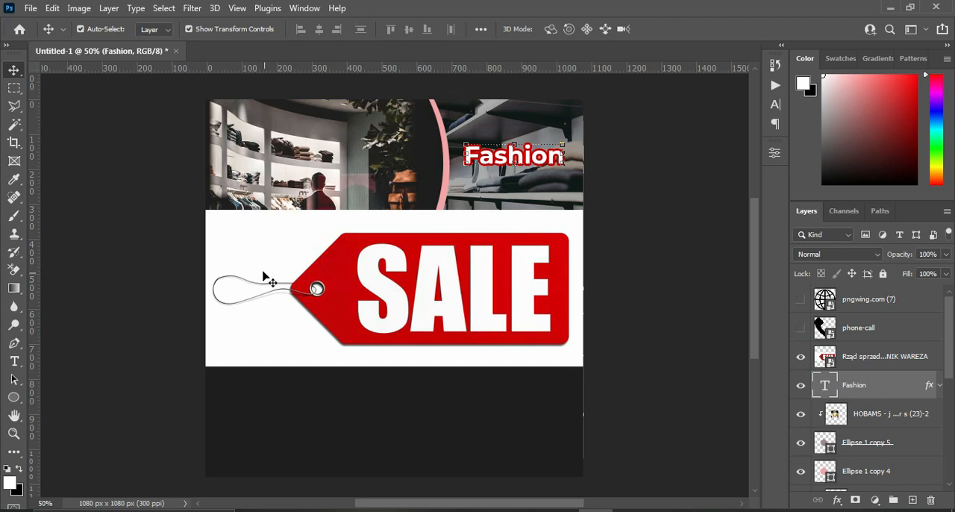
left_click(289, 293)
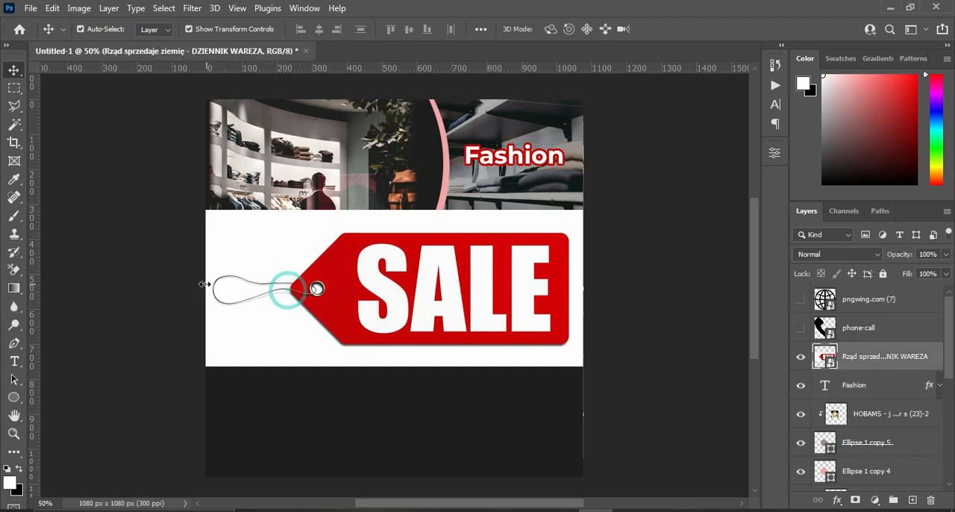
key("ctrl+t")
left_click_drag(206, 288, 329, 288)
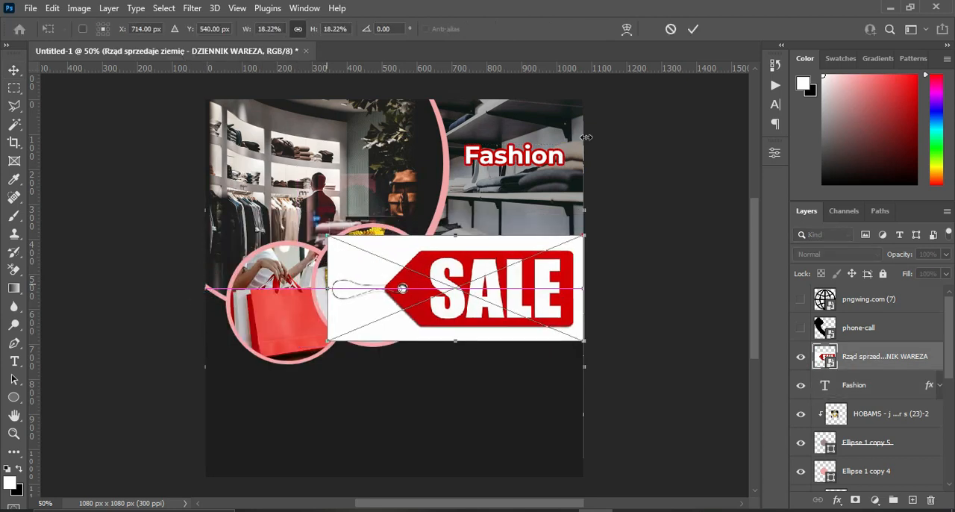
left_click(693, 28)
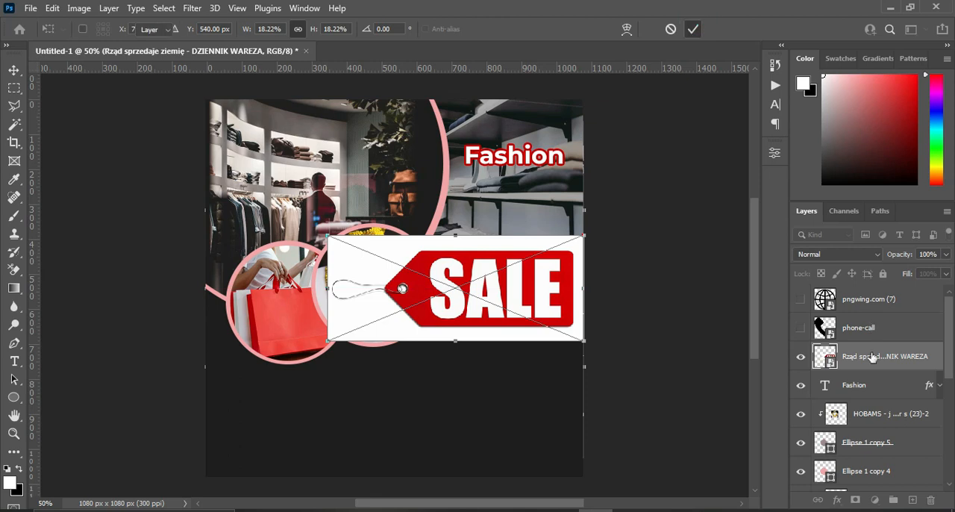
Rasterize the SALE tag layer and delete its white background, including inside the string loop, using a Magic Wand selection.
right_click(874, 357)
left_click(734, 271)
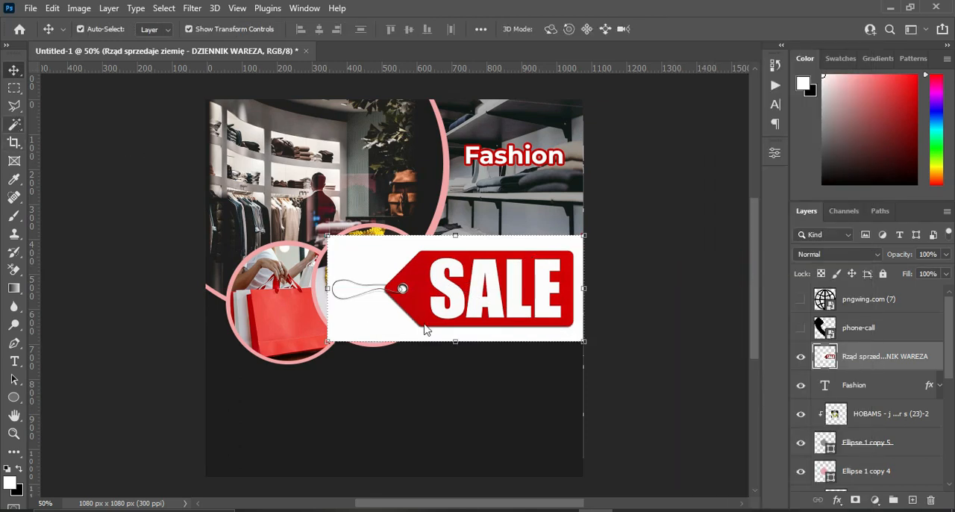
key("w")
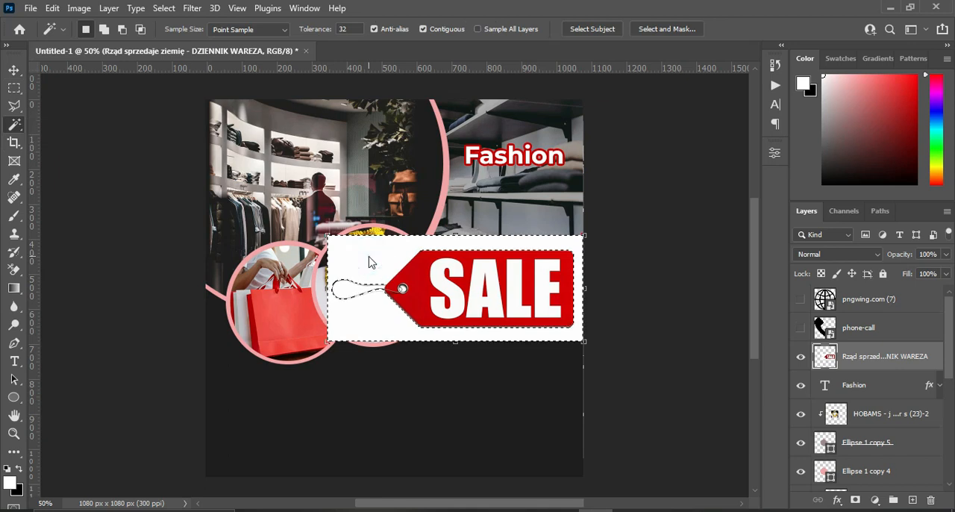
key("shift")
key("shift")
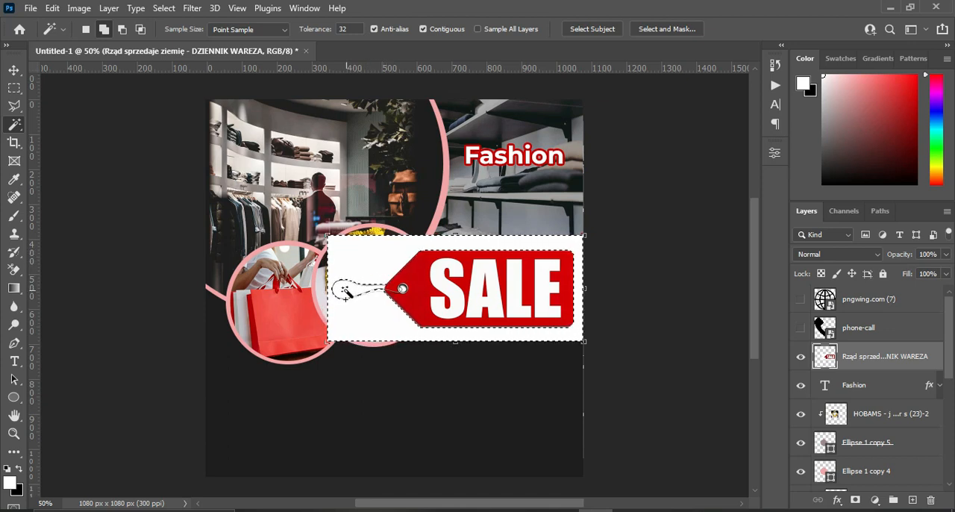
key("shift")
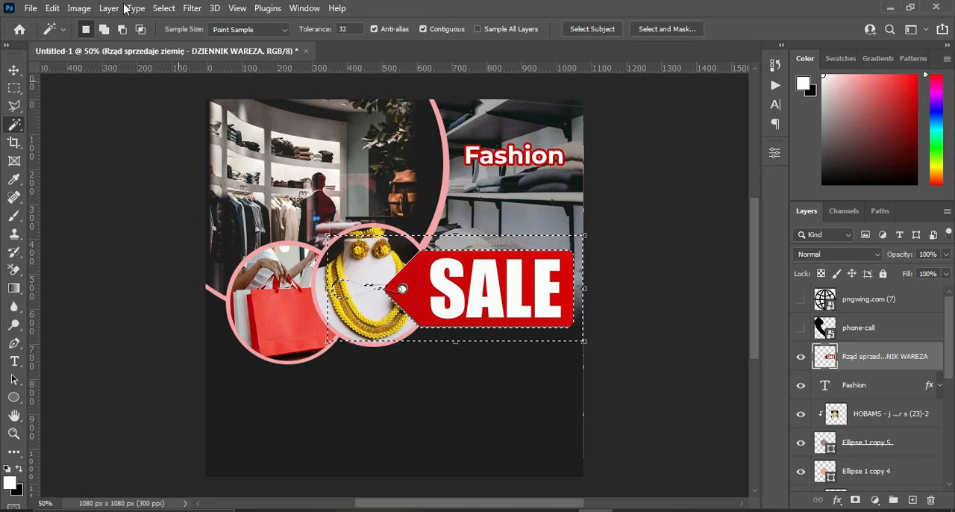
left_click(164, 9)
left_click(178, 36)
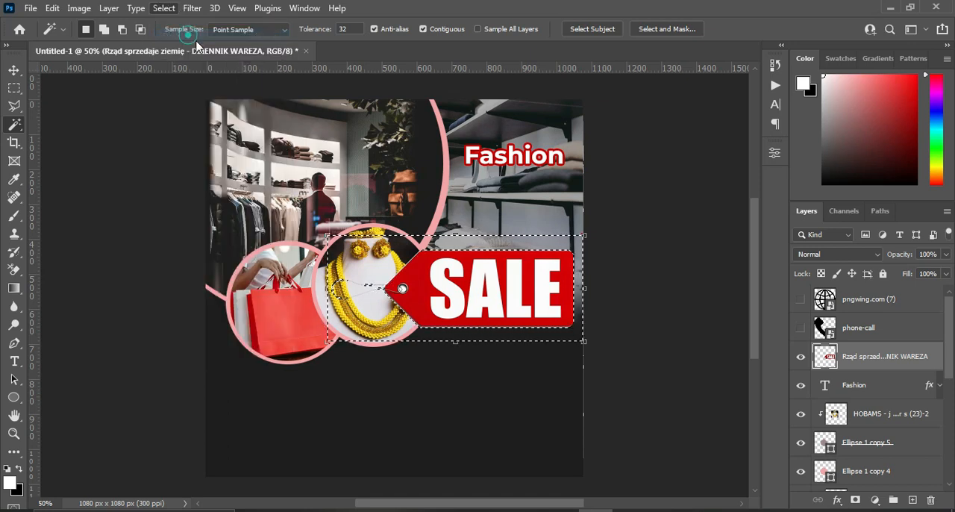
Shrink the SALE tag and place it directly under the right half of the "Fashion" text.
left_click(13, 71)
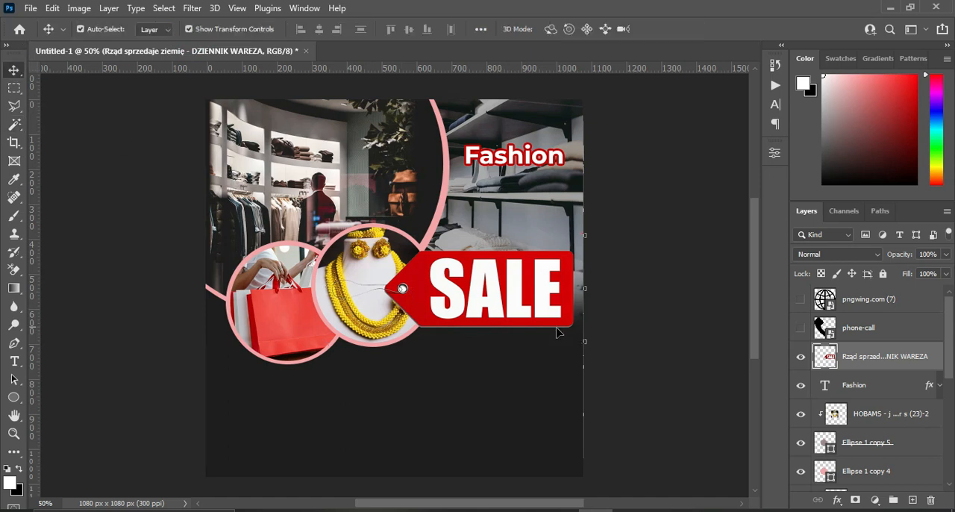
left_click_drag(558, 285, 533, 180)
left_click(691, 33)
left_click(672, 192)
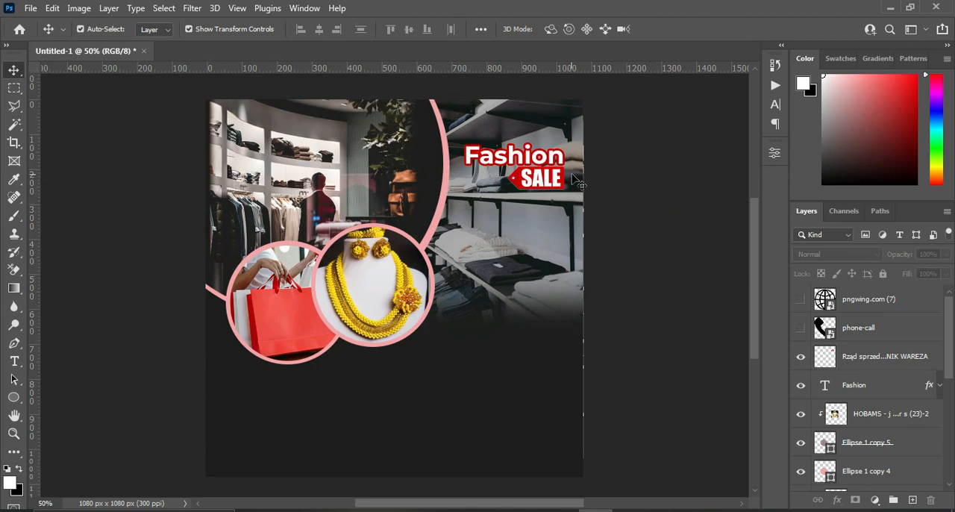
Copy the word "NEW" from the Text file in Notepad and return to the Photoshop flyer.
key("alt+Tab")
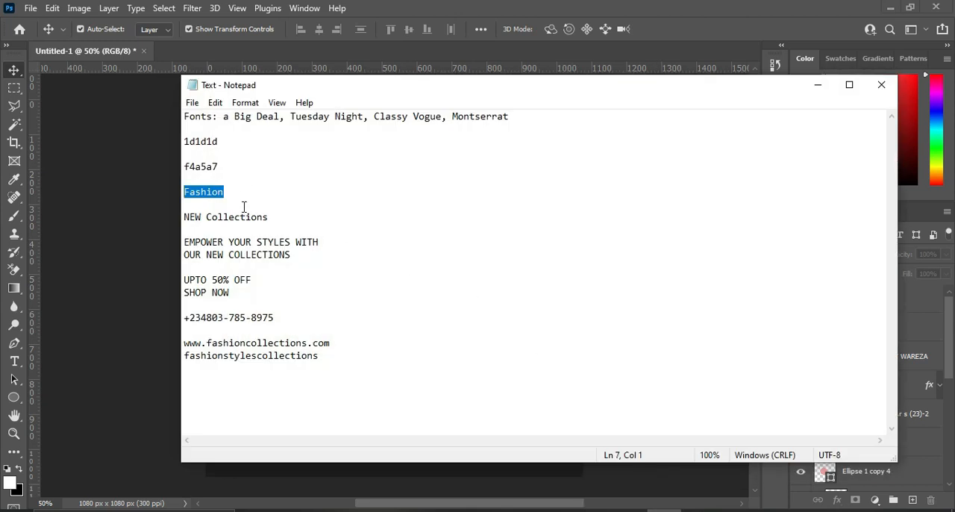
left_click_drag(200, 217, 185, 217)
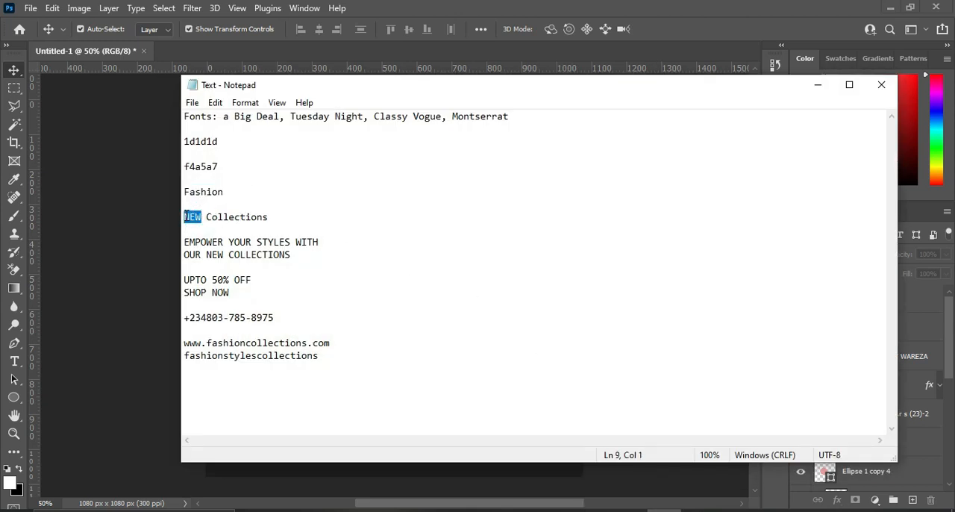
left_click(817, 84)
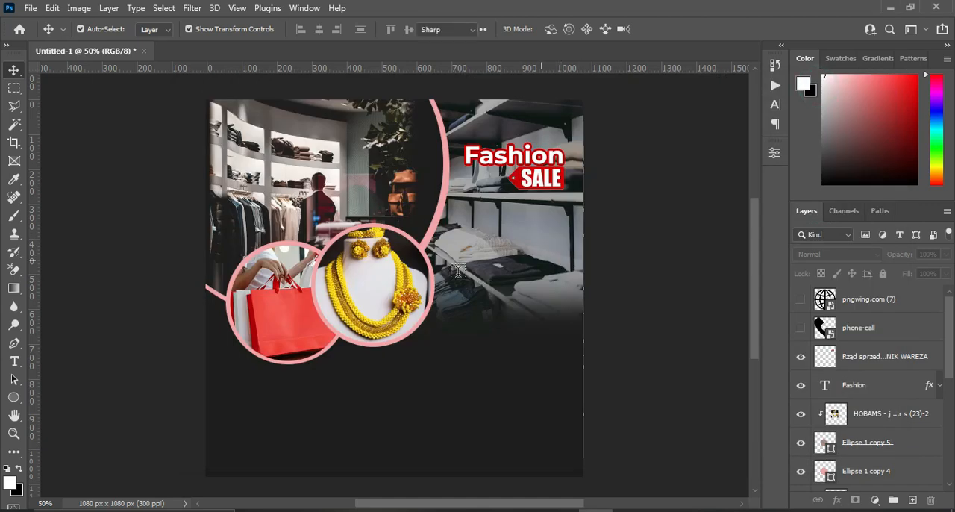
Add a "NEW" text line over the lower shelf photo and set its font to a Big Deal.
left_click(456, 273)
key("t")
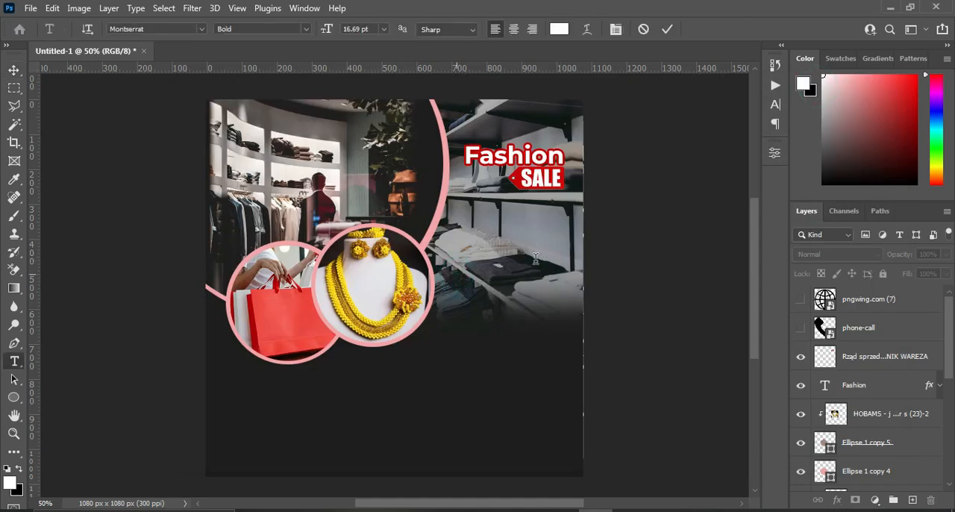
key("ctrl+v")
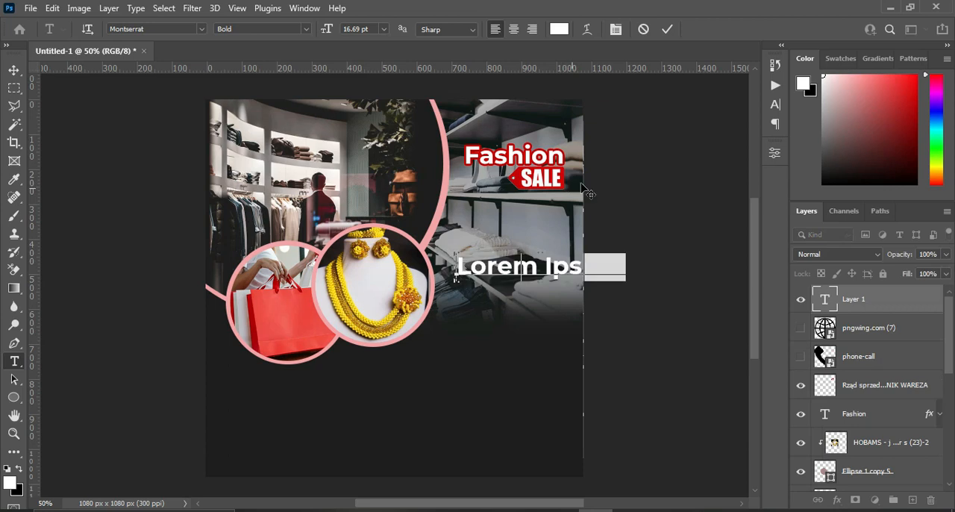
left_click(666, 29)
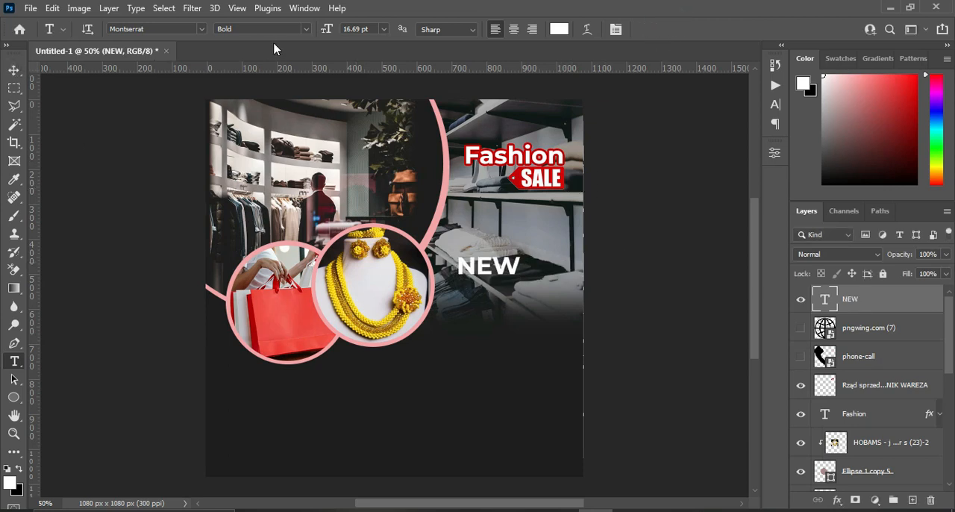
left_click(201, 30)
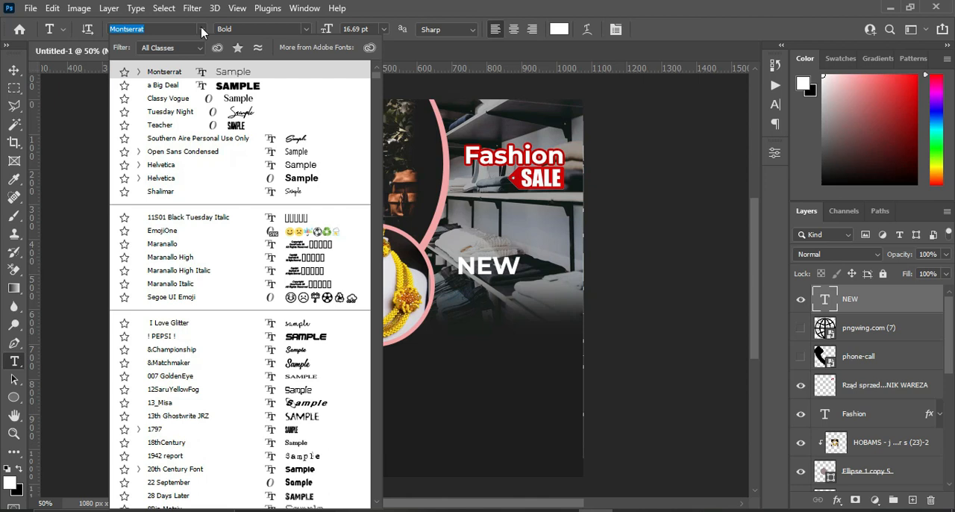
left_click(163, 85)
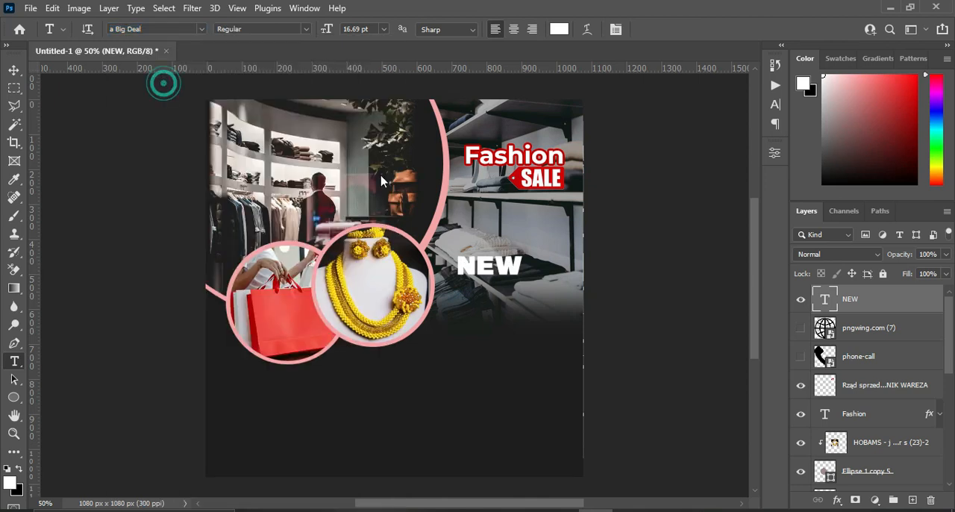
Move the "NEW" text about 24 px right and 150 px down, and place its layer just above the SALE tag layer.
left_click_drag(486, 270, 491, 319)
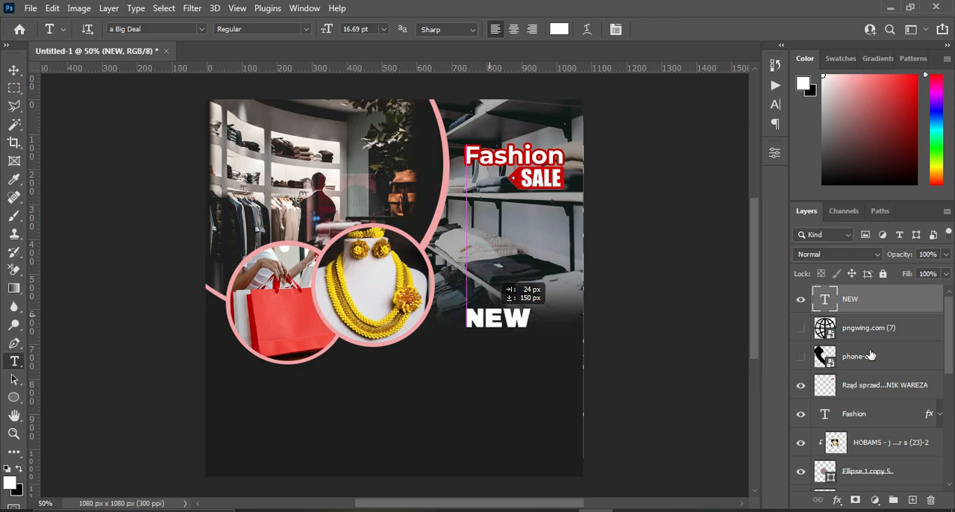
left_click_drag(863, 302, 858, 374)
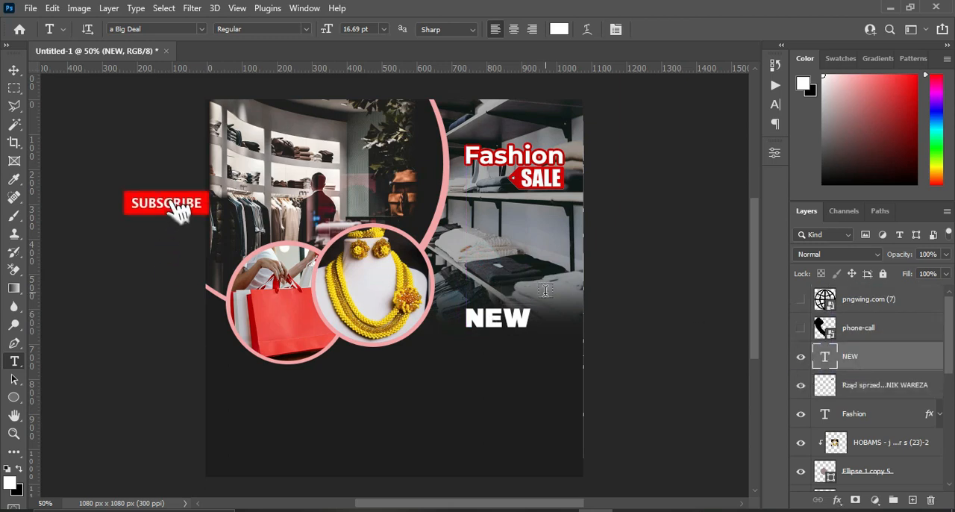
Draw a rectangle about 229 x 72 px behind the "NEW" text, with its layer just above the SALE tag layer.
left_click(869, 388)
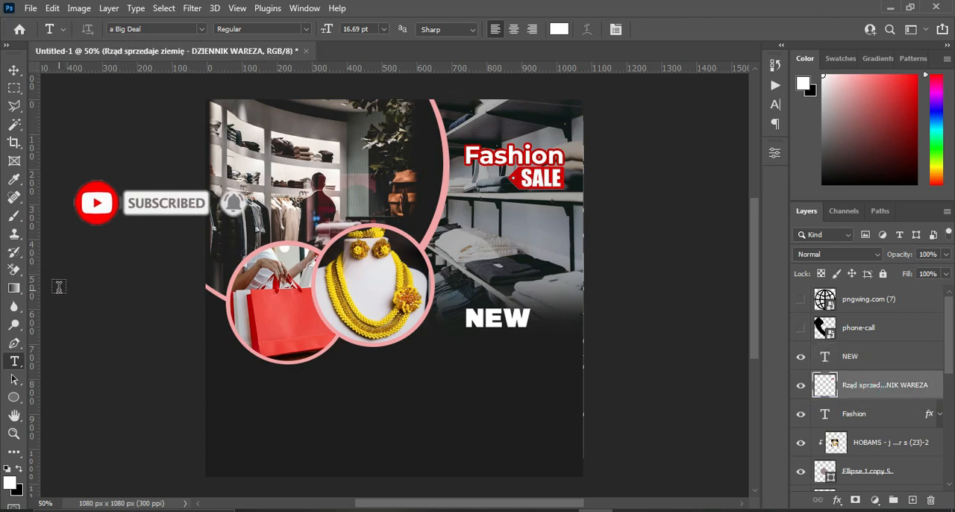
key("v")
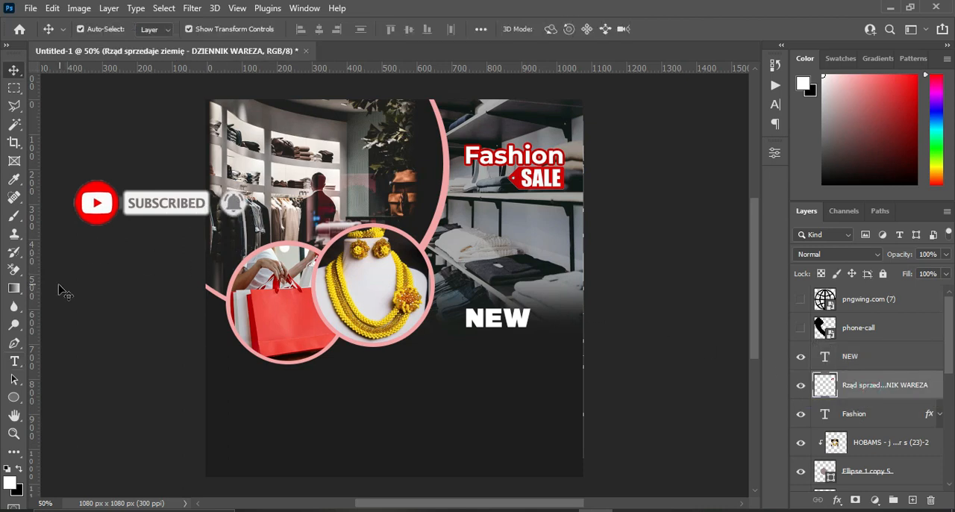
left_click(16, 397)
left_click(83, 409)
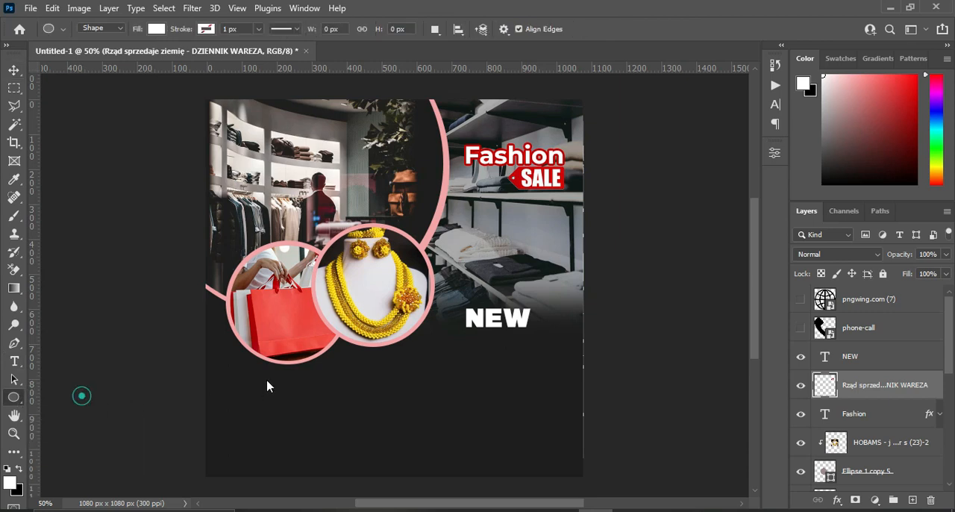
left_click_drag(456, 308, 536, 332)
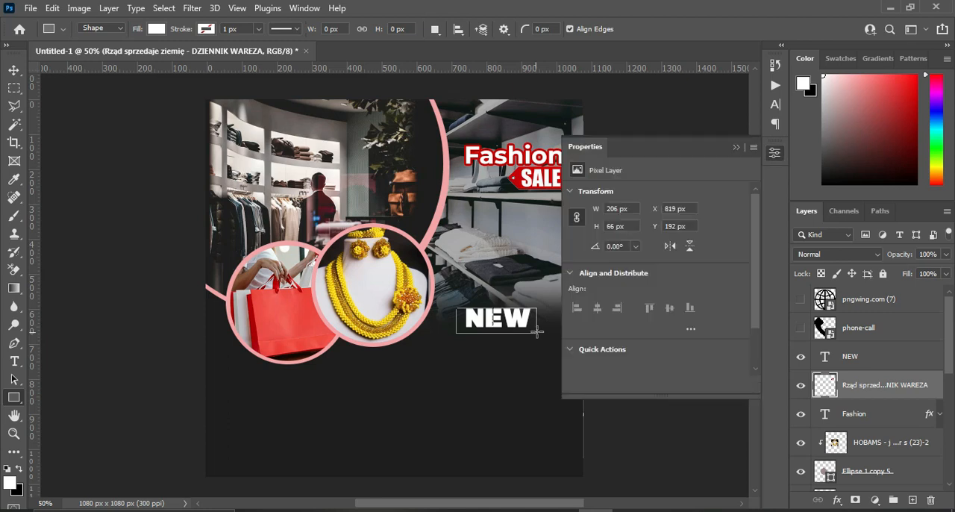
key("v")
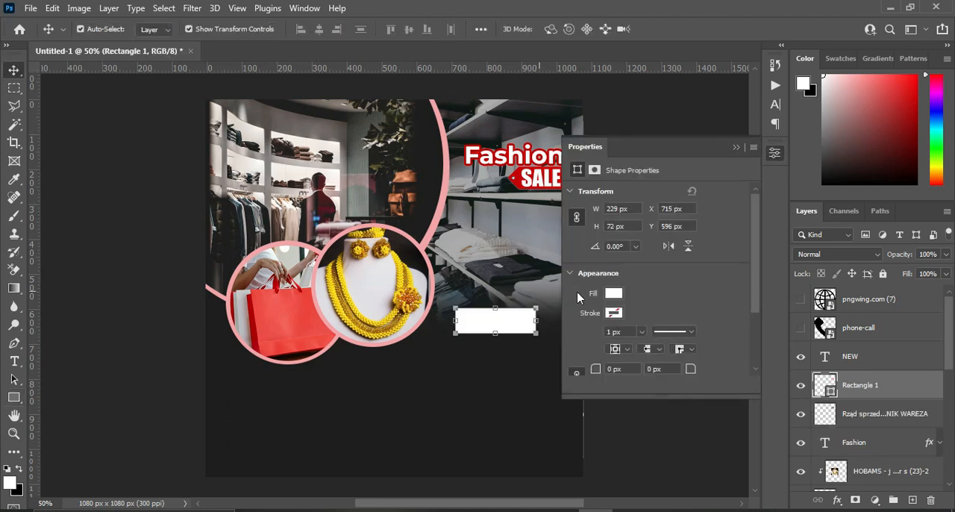
Fill the rectangle behind the "NEW" text with red from the recently used colors.
left_click(605, 292)
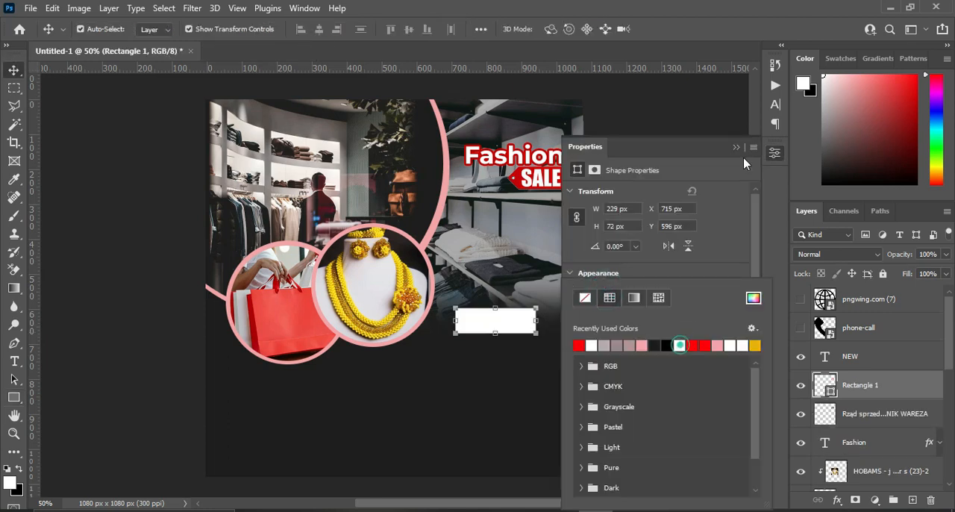
left_click(678, 344)
left_click(736, 147)
left_click(851, 359)
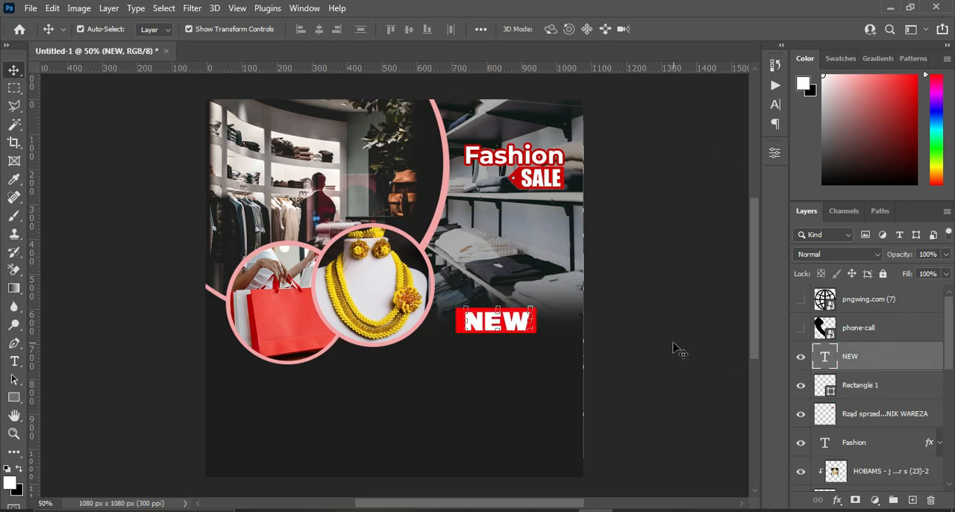
left_click(681, 304)
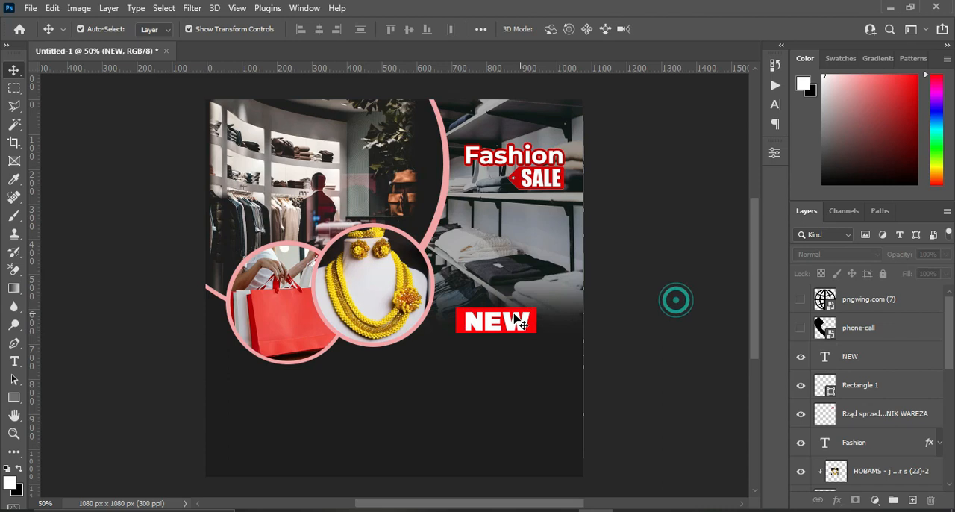
Nudge the "NEW" text and its red rectangle together slightly left and down.
left_click(859, 386)
left_click(858, 358, "shift")
key("Left")
key("Left")
key("Left")
key("Left")
key("Left")
key("Left")
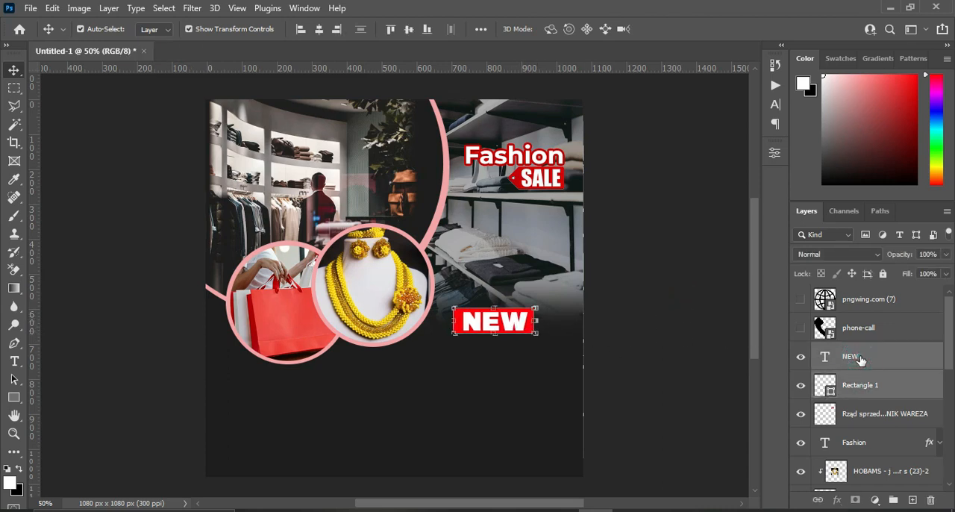
key("Down")
key("Down")
key("Down")
key("Down")
key("Down")
key("Right")
key("Right")
key("Right")
key("Right")
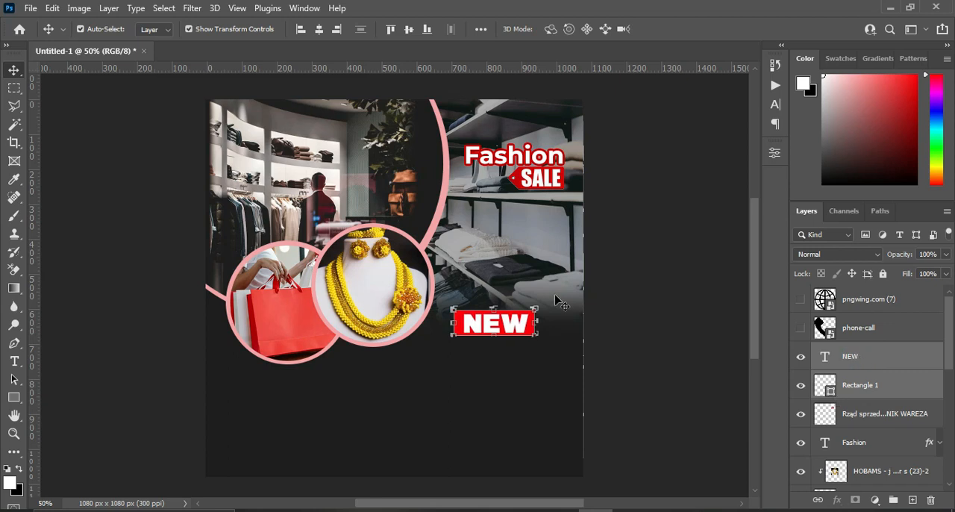
Copy the word "Collections" from the Text Notepad file and add it as a new text layer below the "NEW" label.
left_click(668, 509)
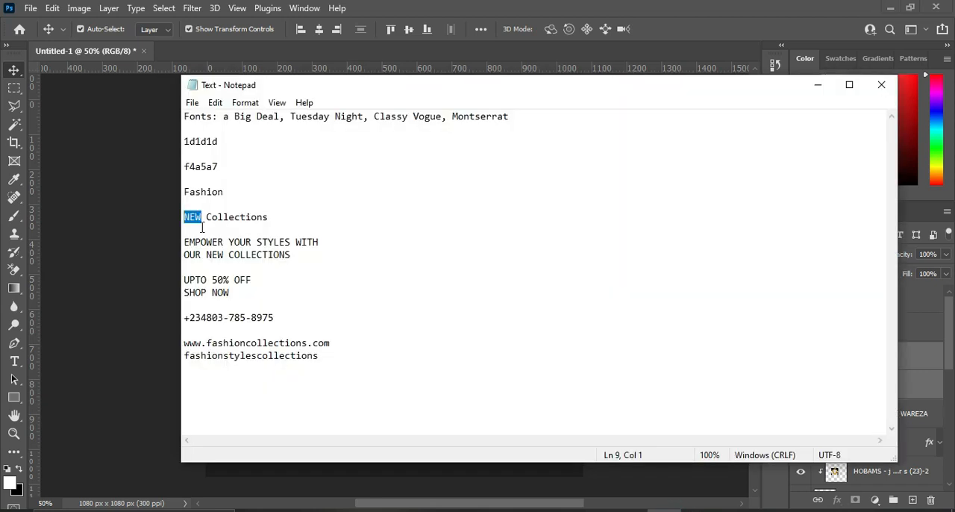
left_click_drag(208, 216, 269, 216)
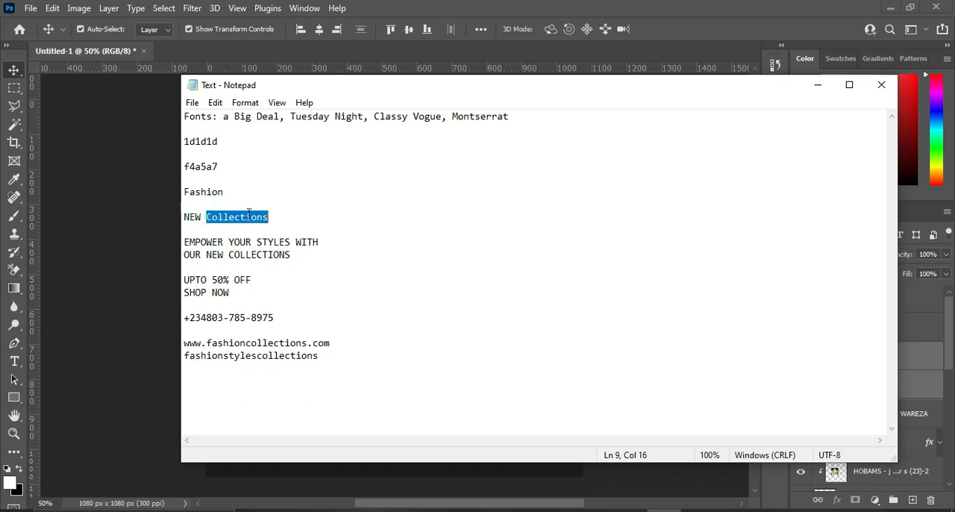
right_click(250, 217)
left_click(279, 259)
left_click(816, 86)
key("t")
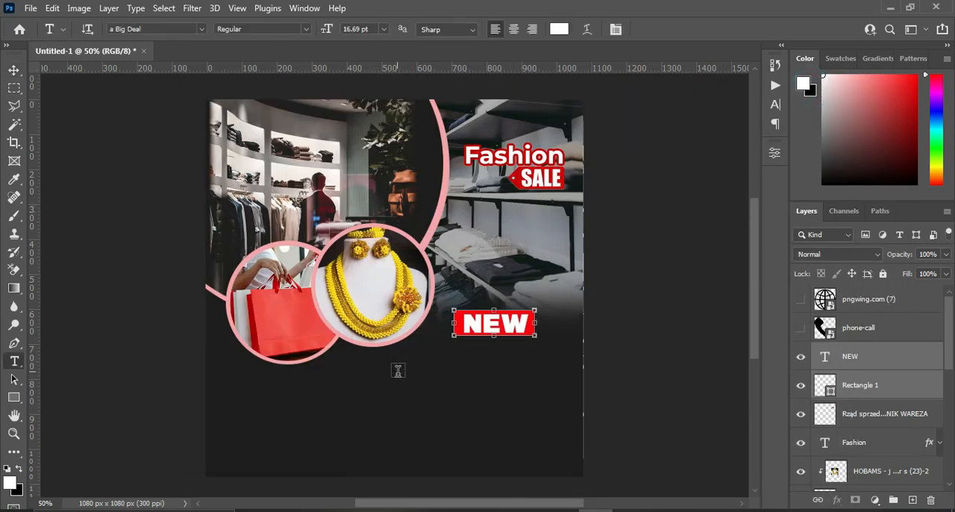
left_click(411, 376)
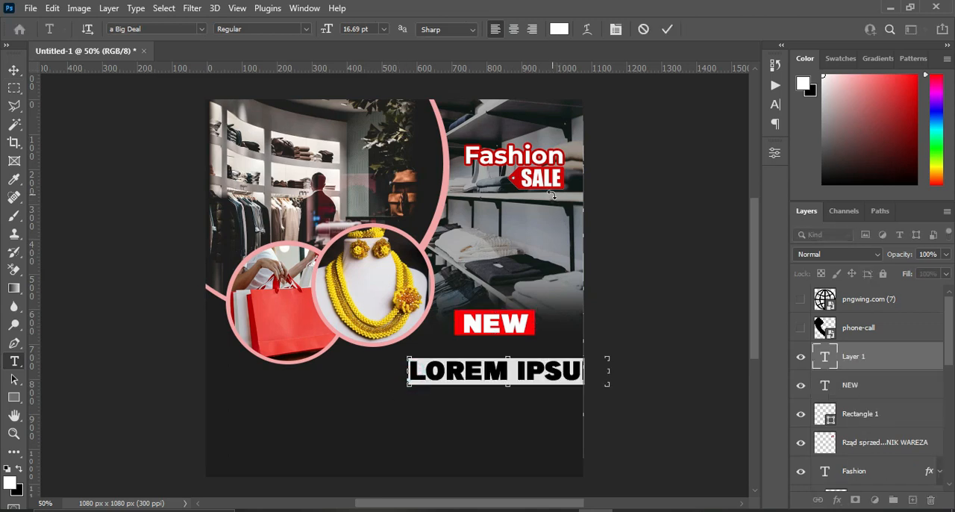
key("ctrl+v")
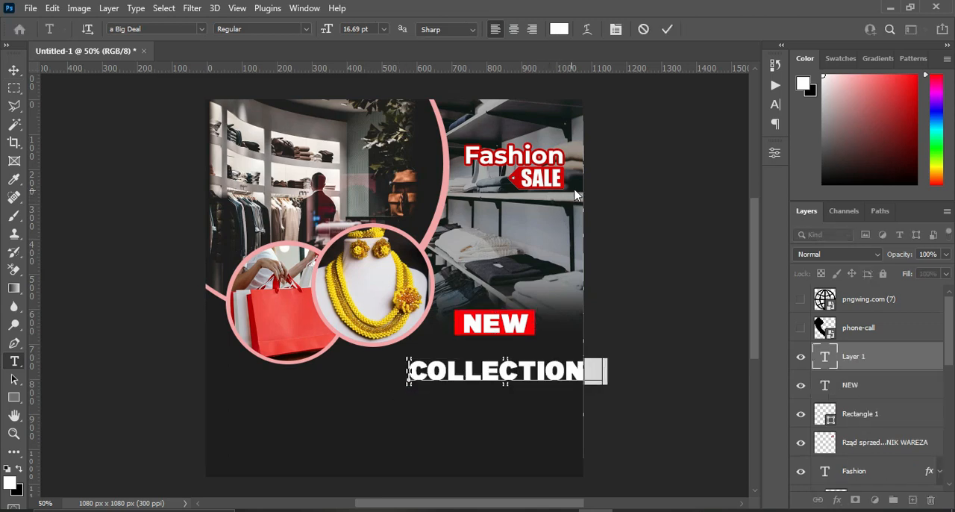
left_click(666, 29)
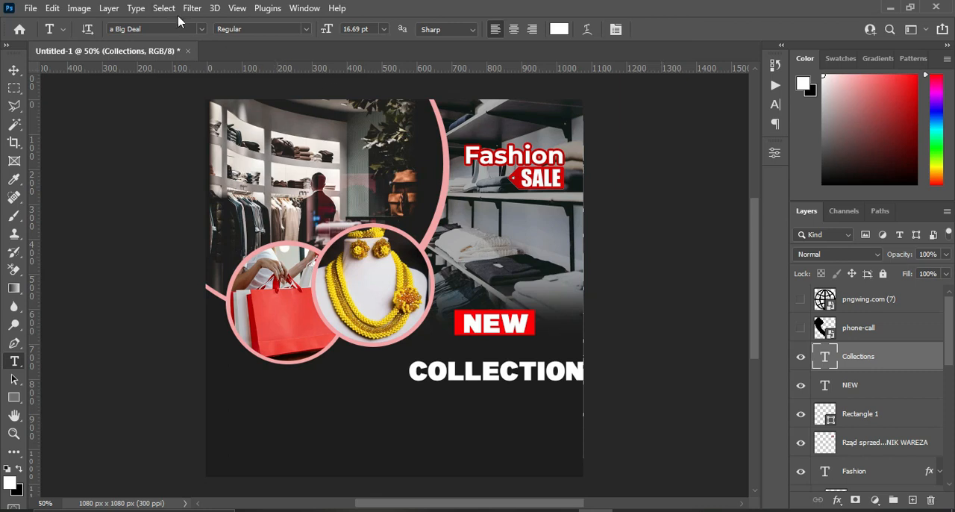
Set the "Collections" text to the Tuesday Night font, enlarge it to about 159% and place it slightly overlapping the bottom of "NEW".
left_click(200, 29)
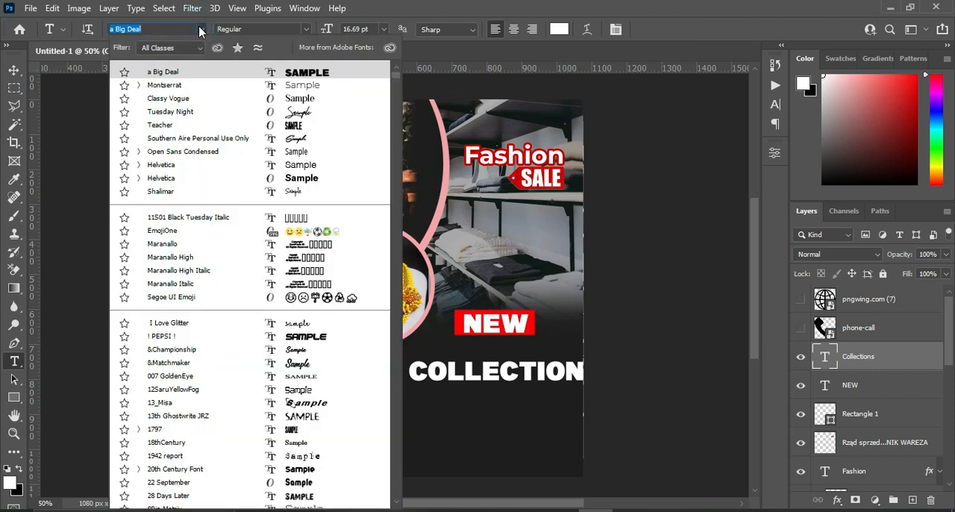
left_click(187, 112)
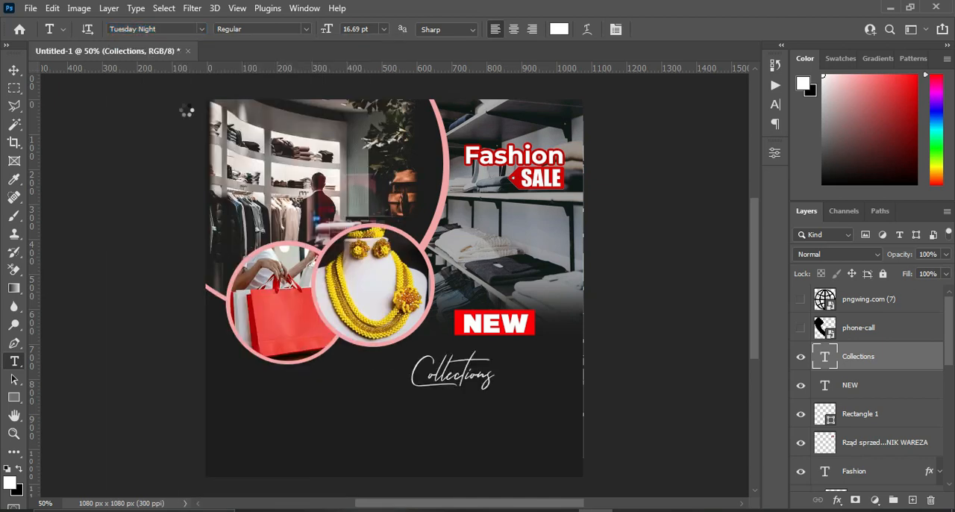
left_click(15, 70)
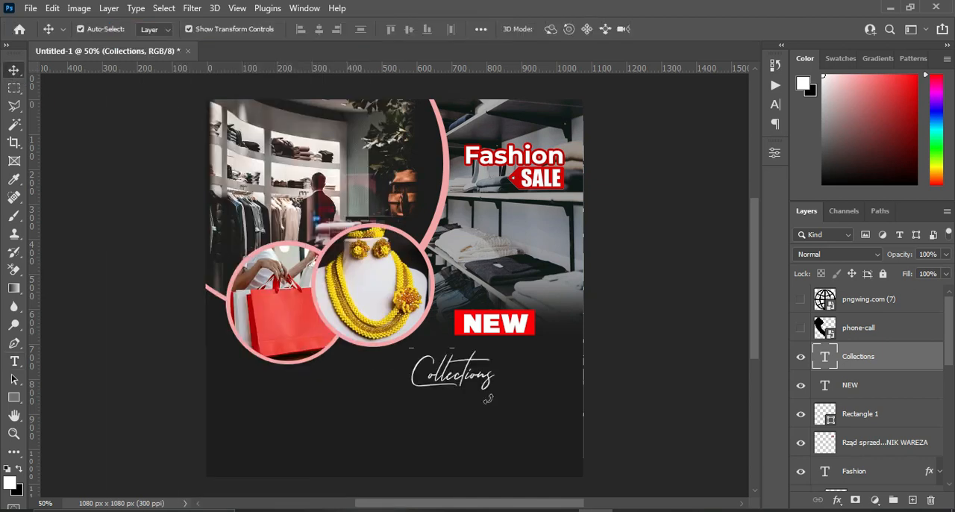
mouse_move(493, 368)
left_mouse_down()
mouse_move(541, 374)
mouse_move(492, 371)
mouse_move(498, 360)
left_mouse_up()
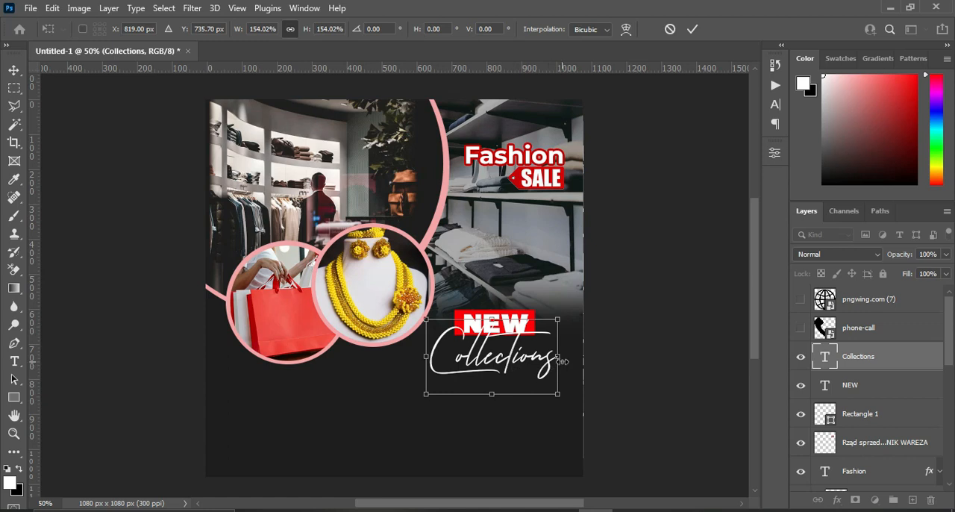
left_click_drag(561, 357, 564, 357)
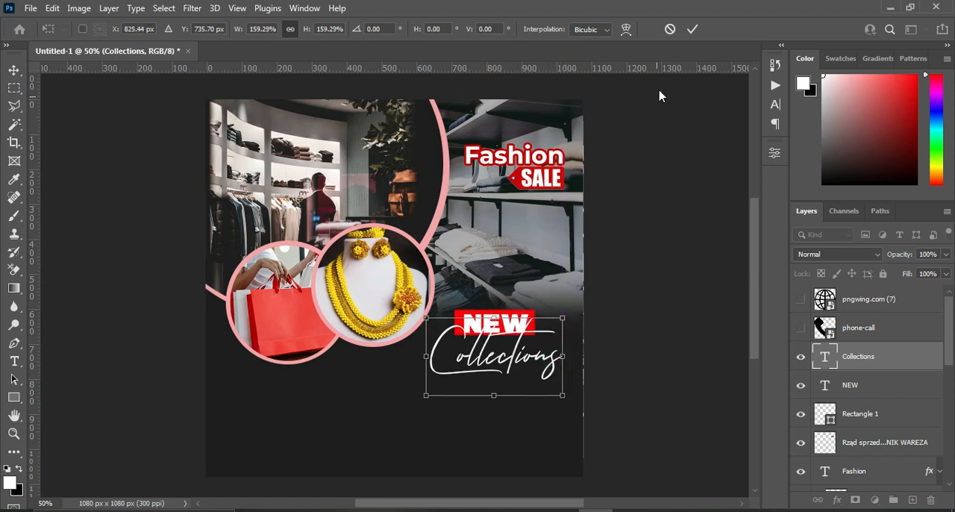
left_click(691, 31)
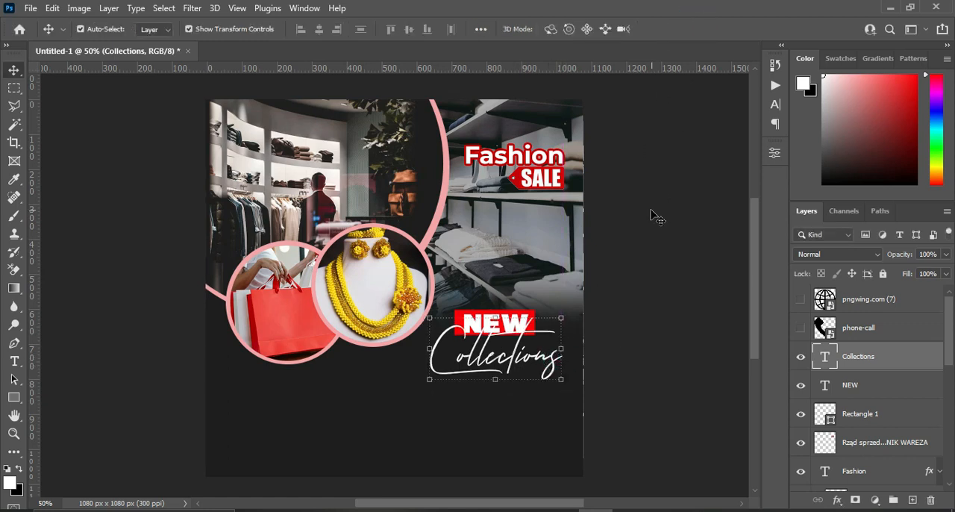
Copy "EMPOWER YOUR STYLES WITH OUR NEW COLLECTIONS" from the Notepad file and add it as two-line text in the Classy Vogue font.
left_click(666, 511)
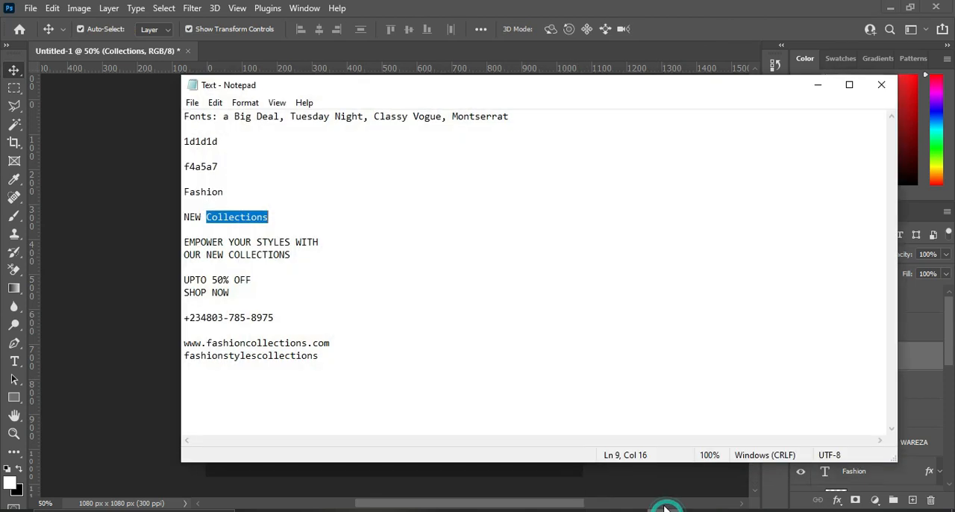
left_click_drag(184, 242, 295, 253)
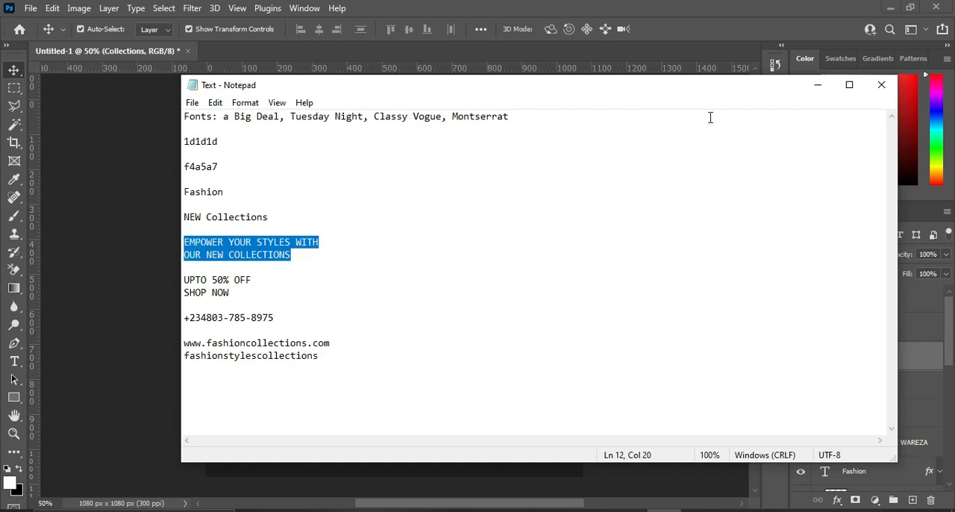
left_click(818, 84)
key("t")
left_click(302, 420)
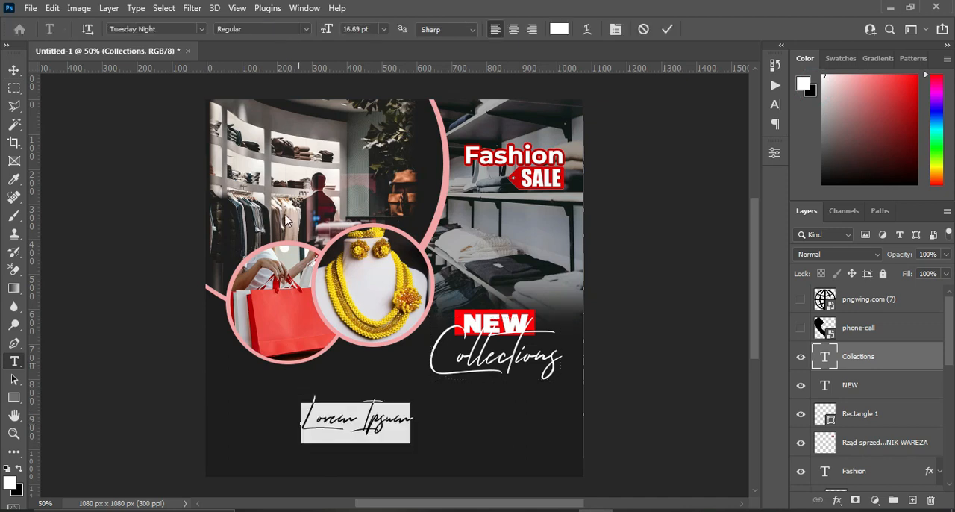
left_click(200, 29)
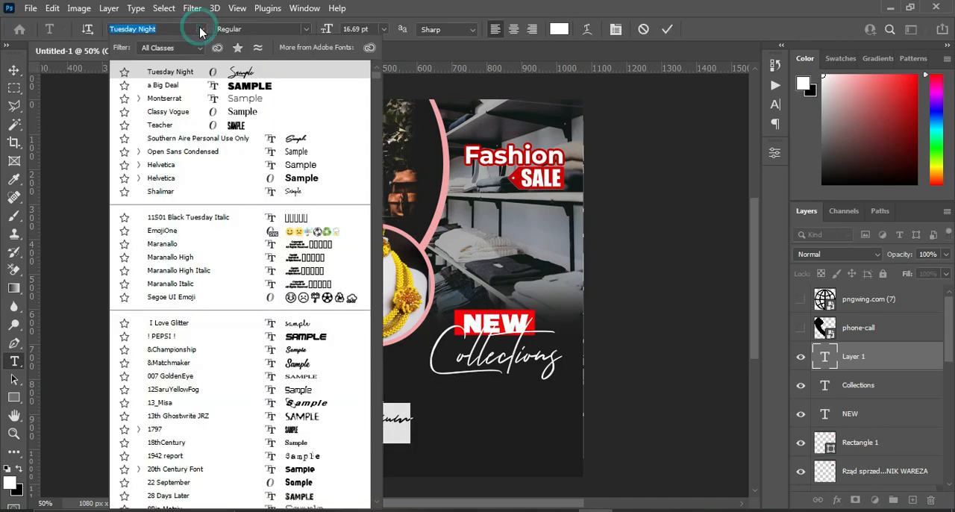
left_click(183, 112)
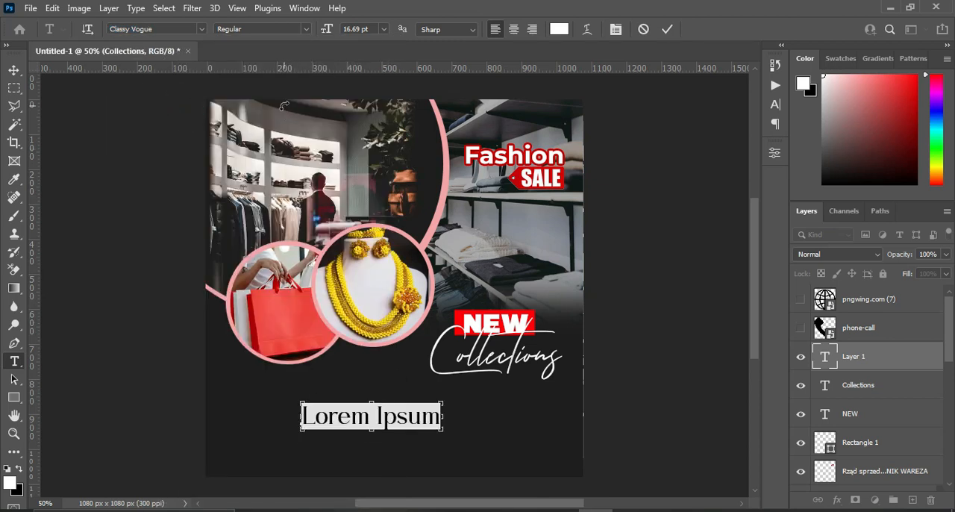
key("ctrl+v")
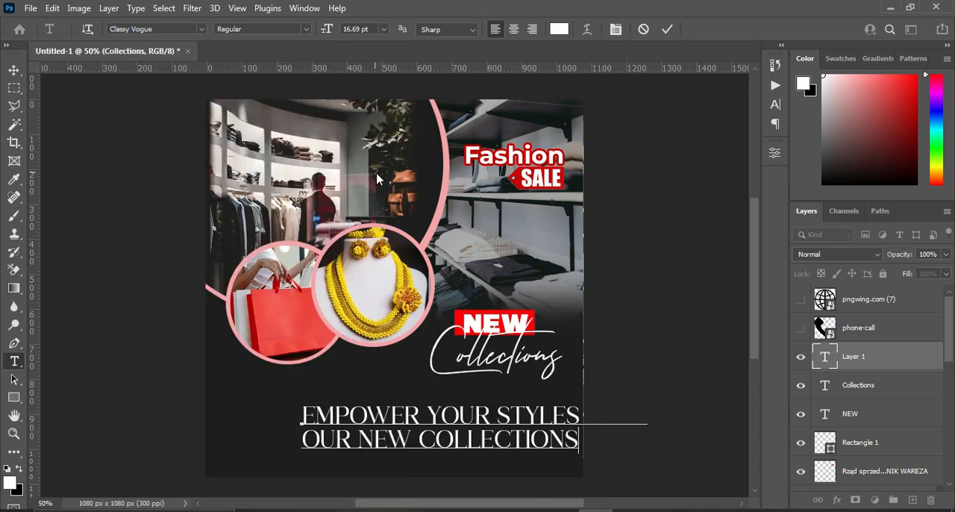
left_click(667, 29)
Center-align the "EMPOWER YOUR STYLES" tagline, shrink it to about 475 px wide and place it directly beneath "Collections".
left_click(513, 30)
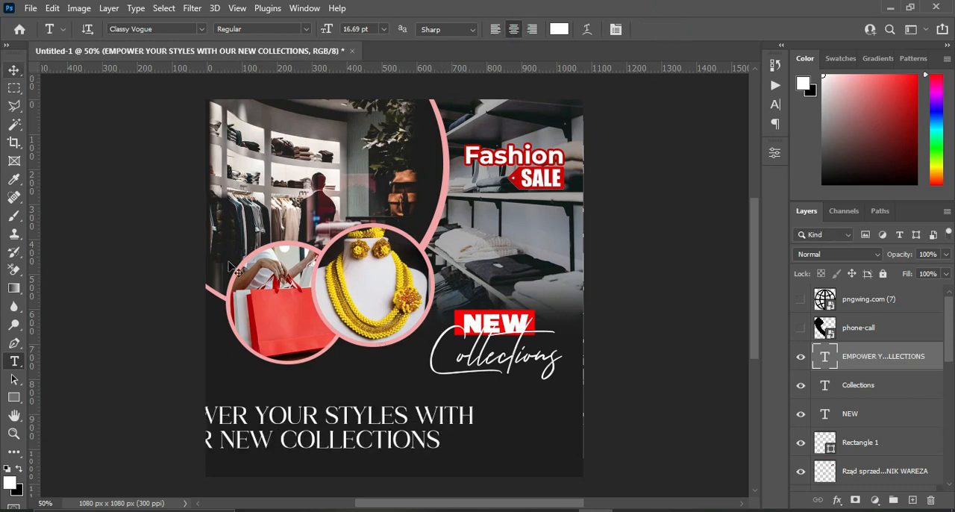
left_click(15, 71)
left_click_drag(475, 428, 548, 366)
left_click(692, 29)
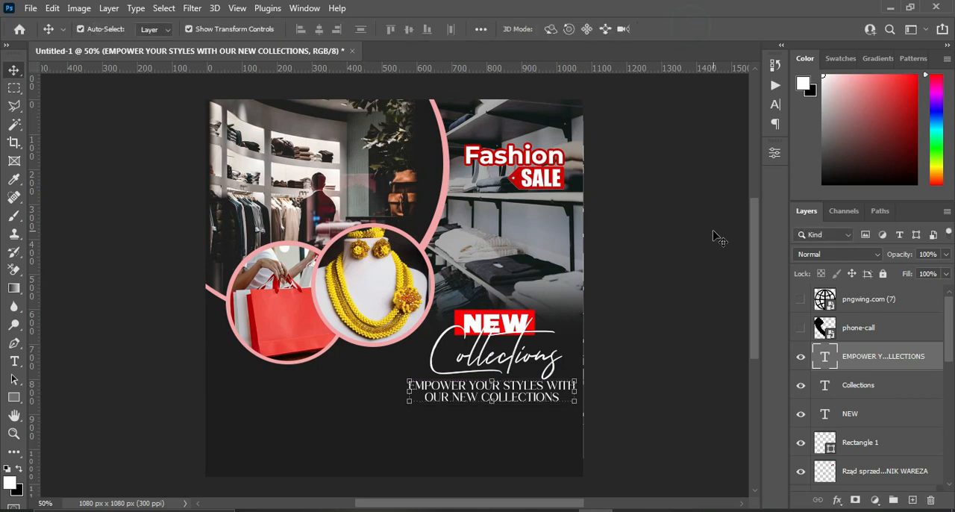
key("Up")
key("Up")
key("Up")
key("Up")
key("Up")
key("Up")
key("Up")
key("Up")
key("Up")
key("Up")
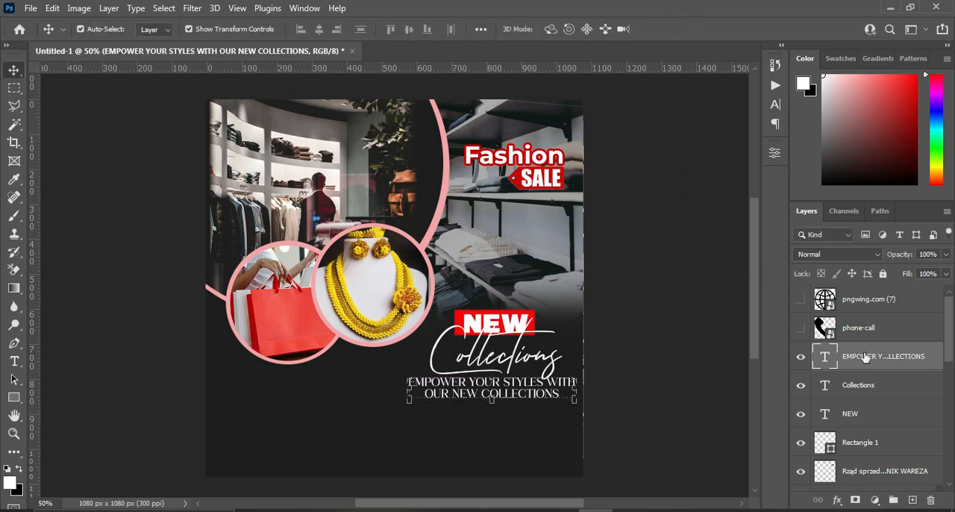
Scale the tagline, "Collections", "NEW" and the red rectangle together to about 96% and nudge them slightly left.
left_click(865, 418, "shift")
left_click(854, 440, "shift")
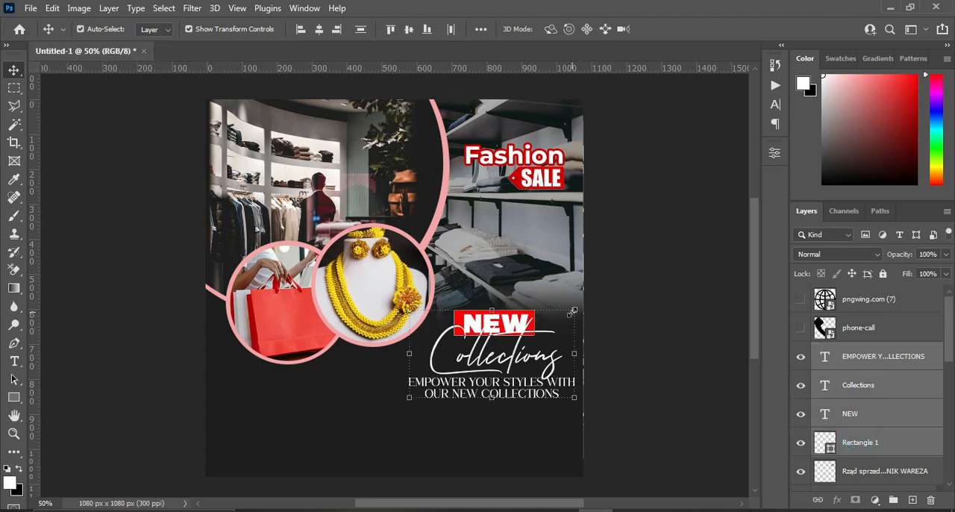
left_click_drag(571, 311, 569, 313)
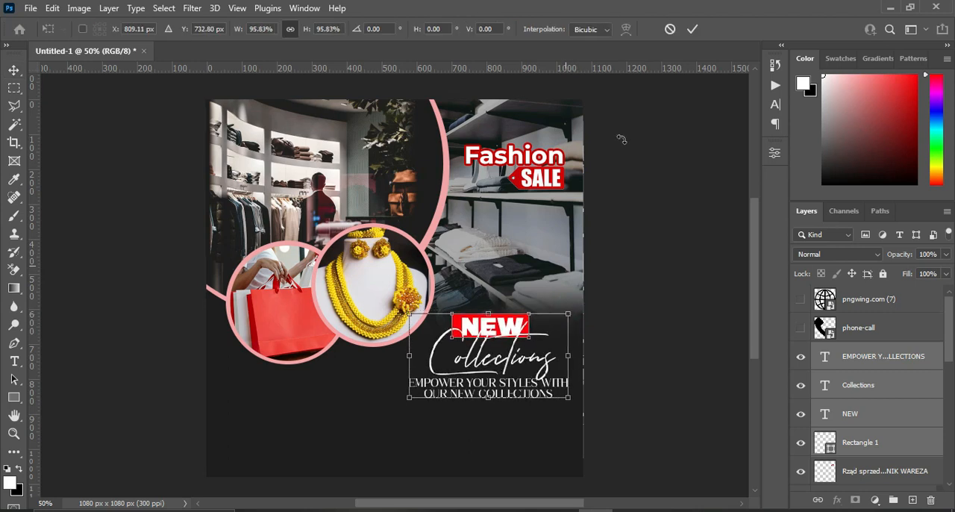
left_click(692, 29)
key("Left")
key("Left")
key("Left")
key("Left")
key("Left")
key("Left")
key("Left")
key("Left")
key("Left")
key("Left")
key("Left")
key("Left")
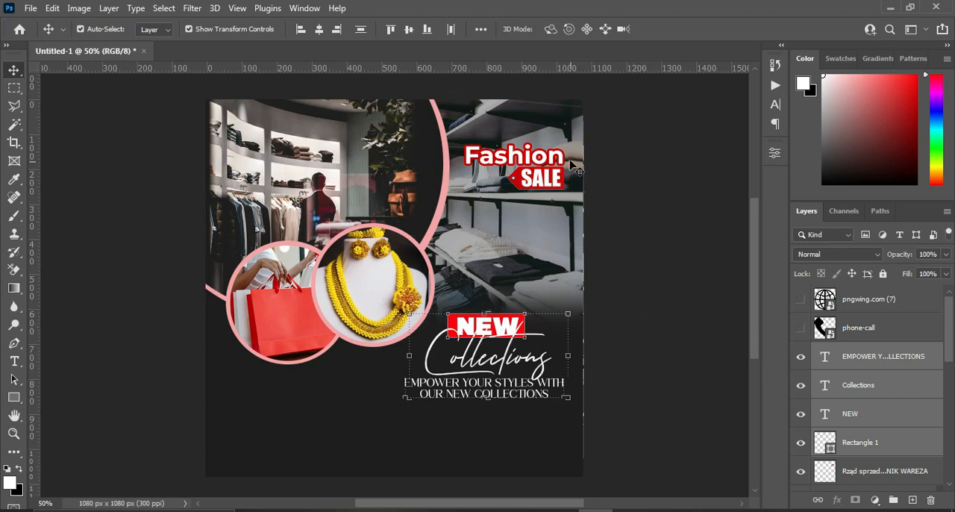
left_click(662, 275)
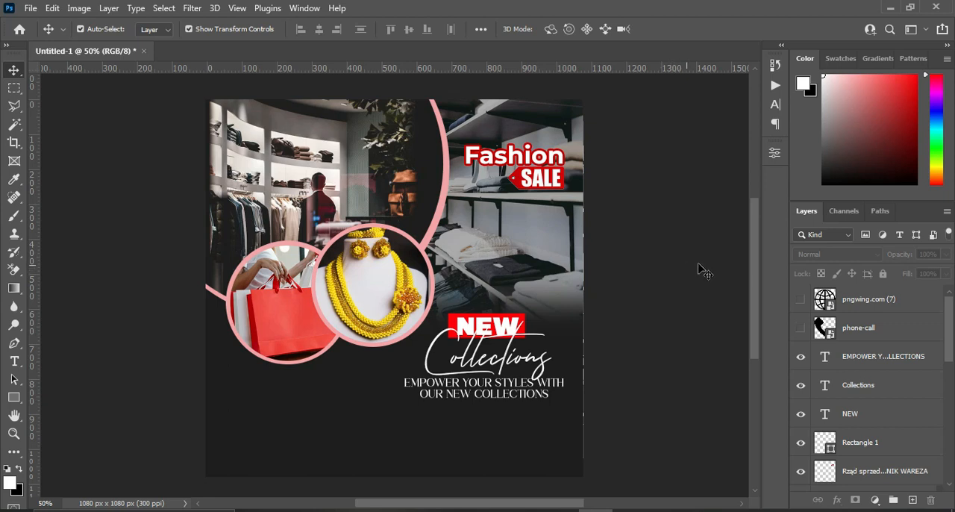
Copy "UPTO" from the Notepad file and add it as a new text layer below the shopping bag circle.
scroll(754, 310, "down", 4)
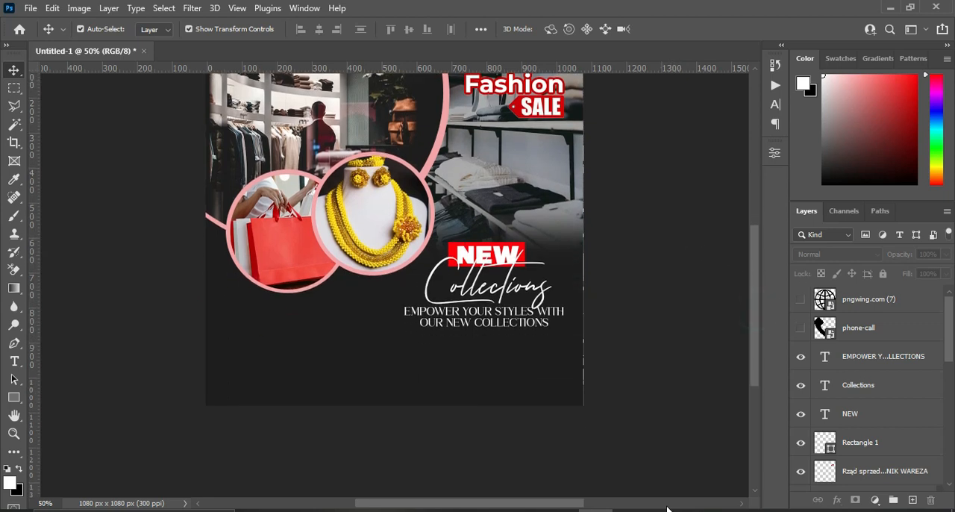
scroll(378, 416, "up", 2)
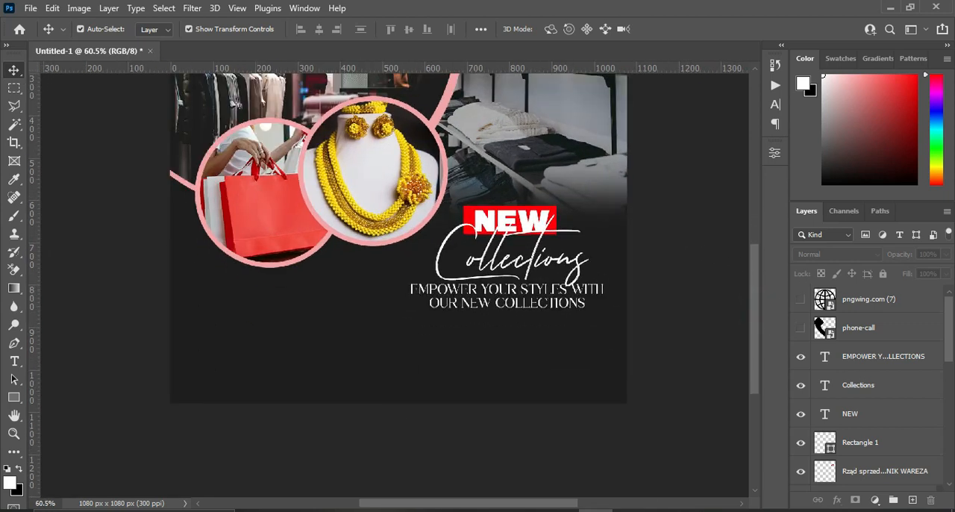
key("alt+Tab")
left_click_drag(183, 279, 207, 280)
key("ctrl+c")
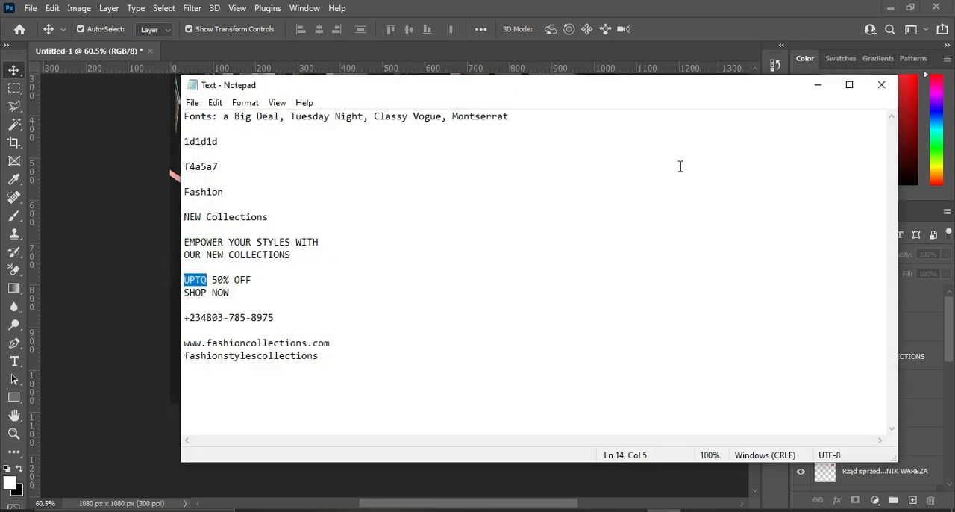
left_click(815, 86)
key("t")
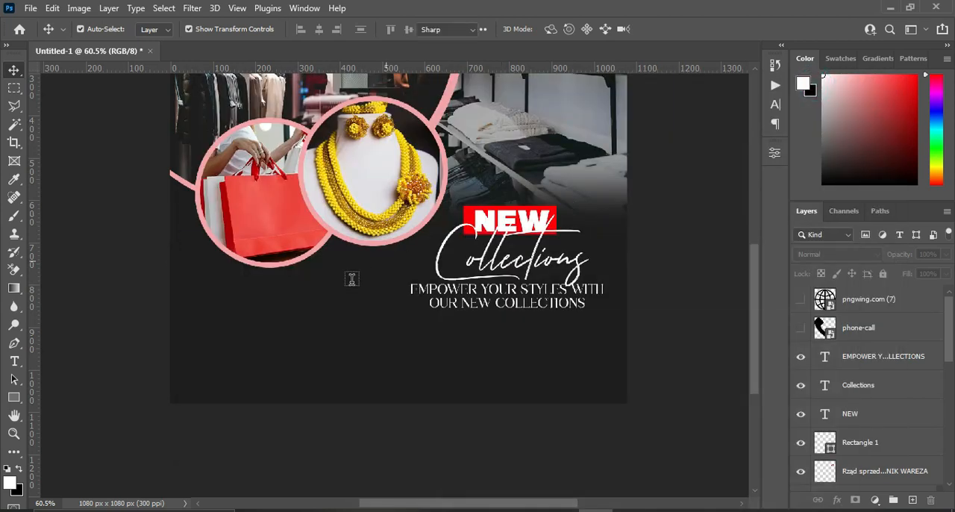
left_click(224, 308)
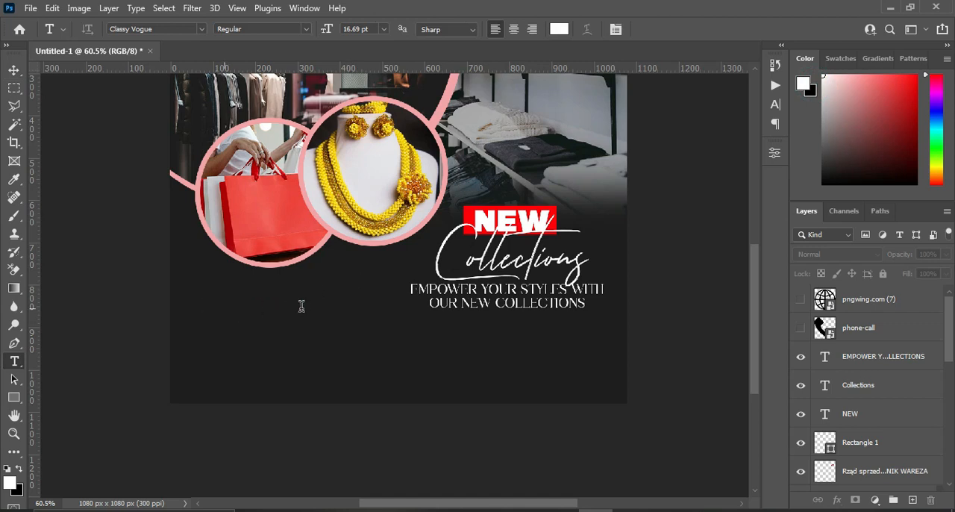
key("ctrl+v")
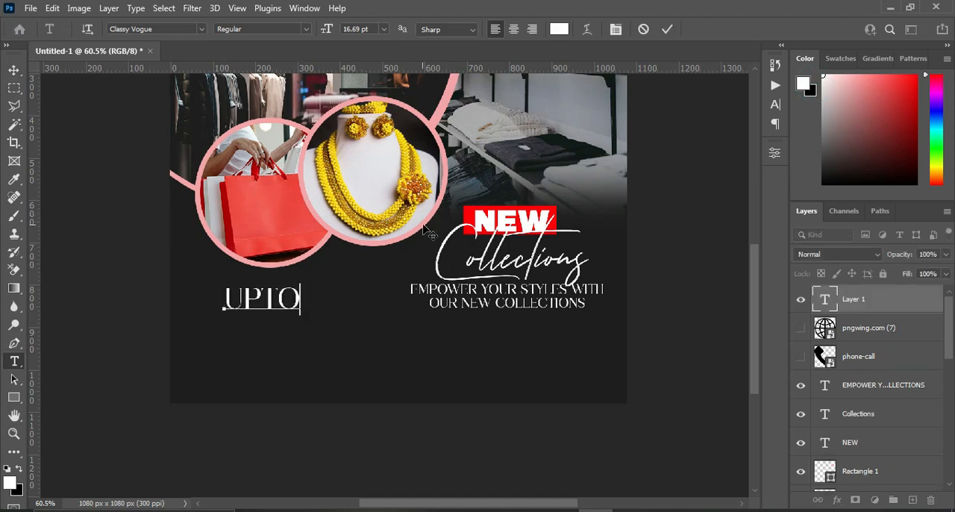
left_click(667, 29)
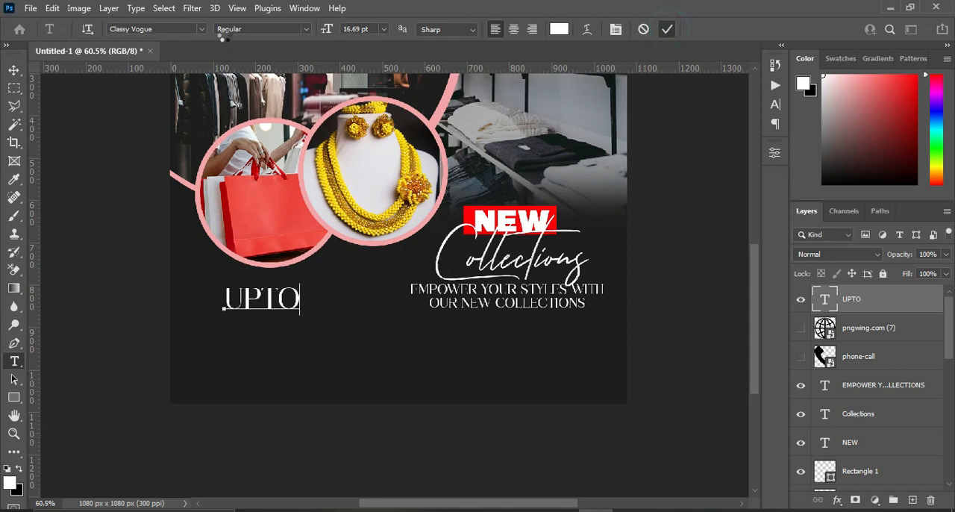
Set the "UPTO" text's font to a Big Deal.
left_click(201, 30)
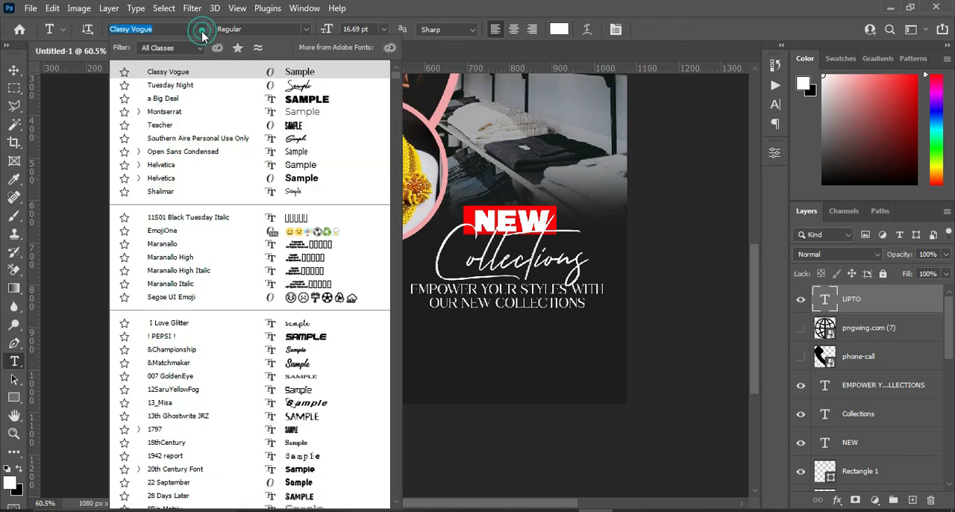
left_click(164, 98)
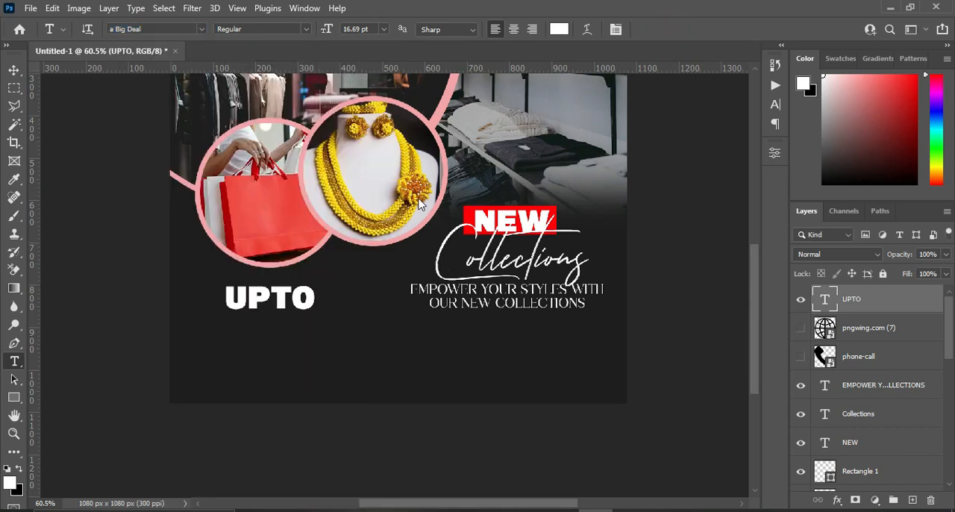
left_click(14, 70)
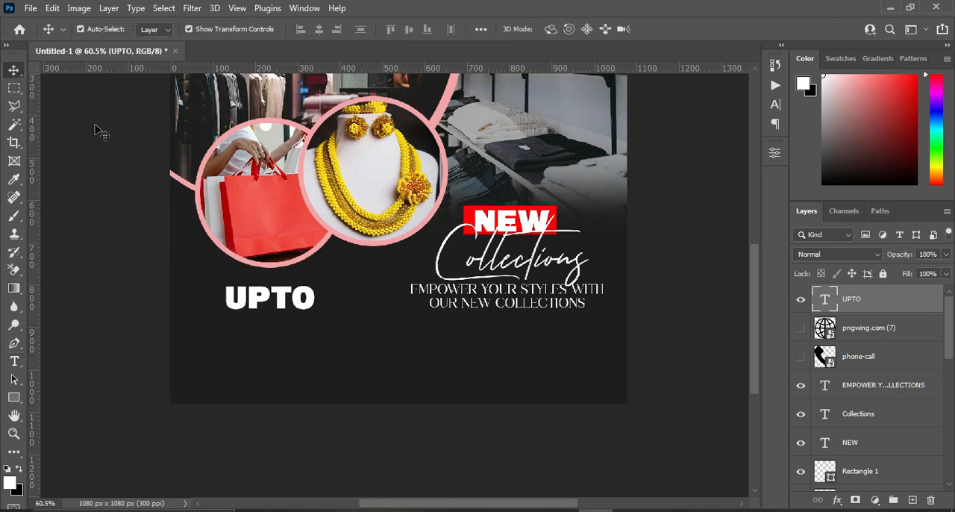
Move the "UPTO" text layer beneath the hidden globe and phone icon layers and duplicate it.
left_click(282, 307)
left_click_drag(859, 307, 847, 350)
key("ctrl+j")
left_click(867, 328, "ctrl")
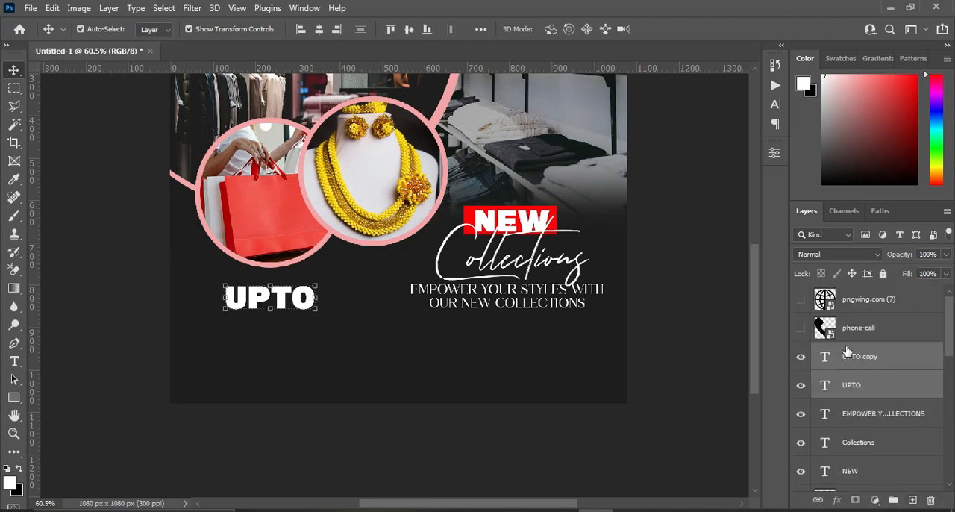
left_click(887, 358)
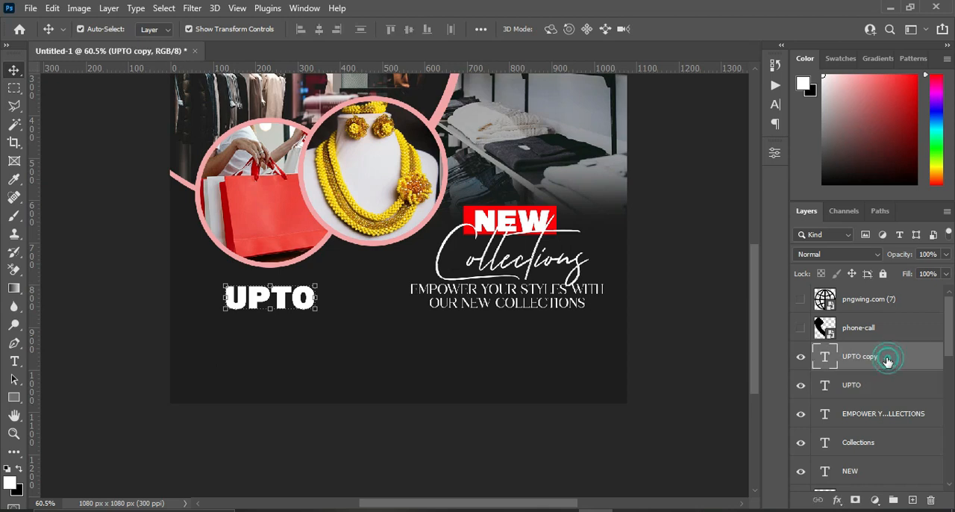
Replace the duplicate's text with "50%" from the Notepad file and place it directly beneath "UPTO".
left_click(672, 505)
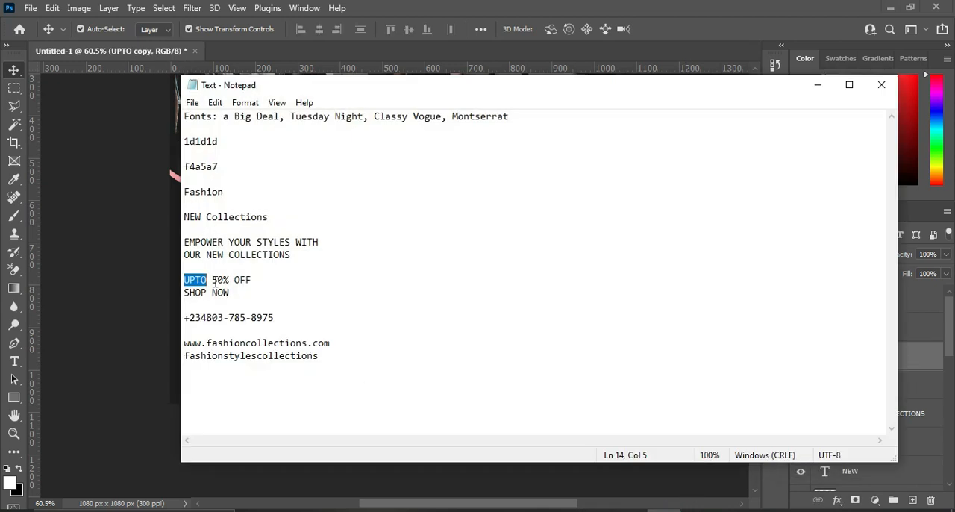
left_click_drag(212, 280, 230, 279)
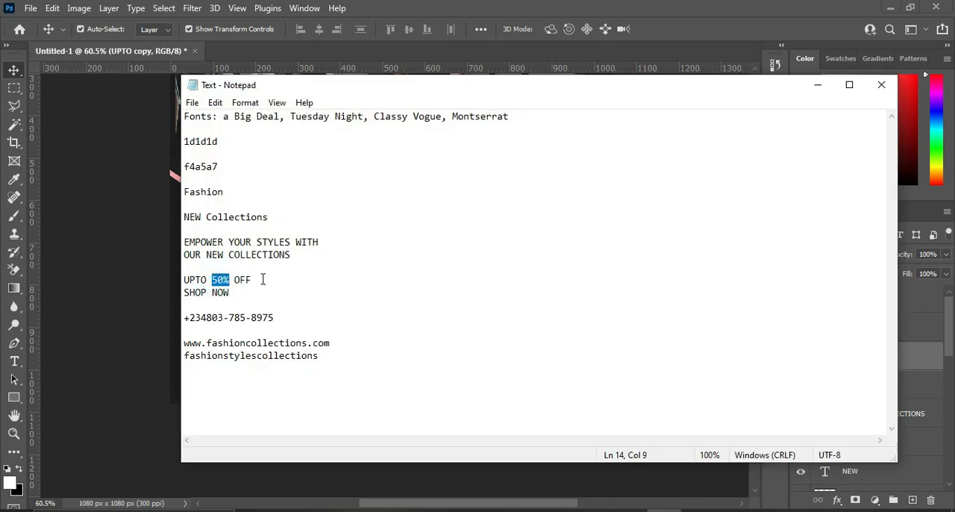
left_click(818, 84)
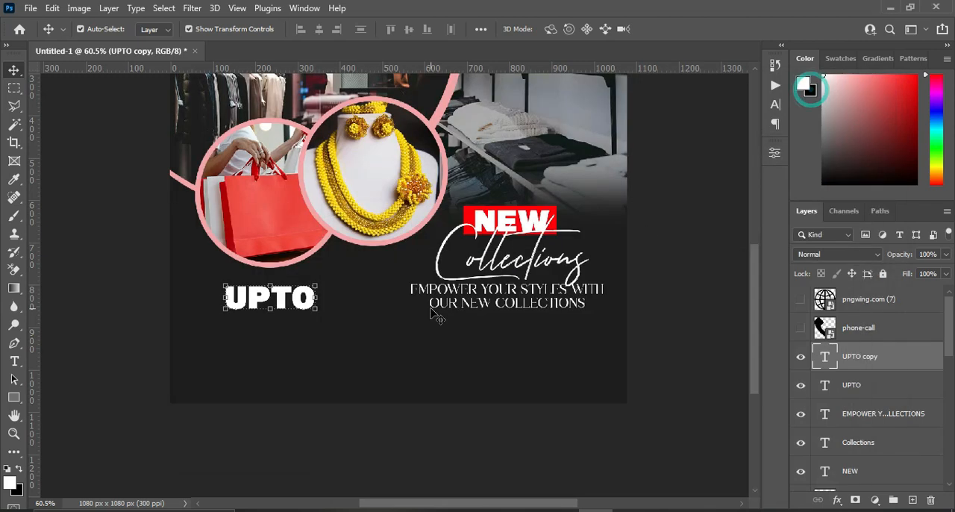
key("t")
double_click(276, 296)
type("50%")
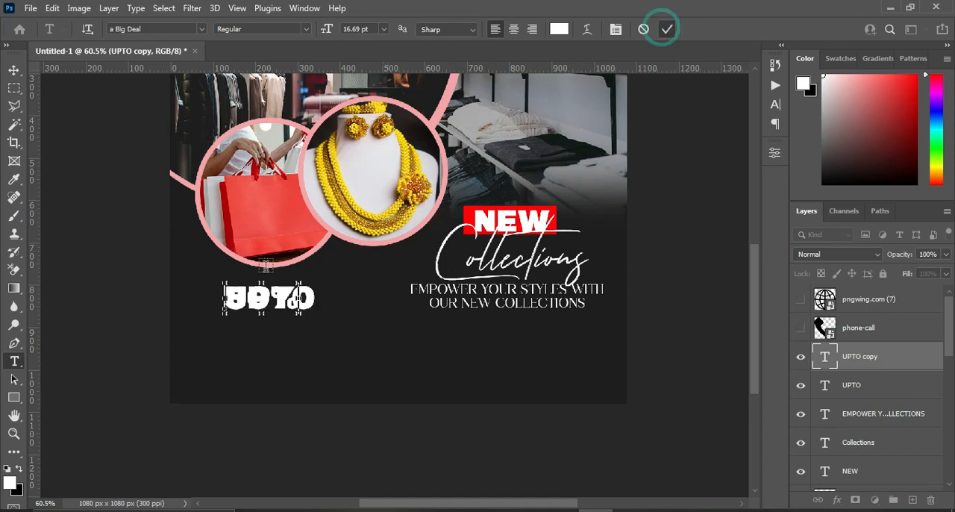
left_click(667, 28)
left_click_drag(262, 306, 258, 322)
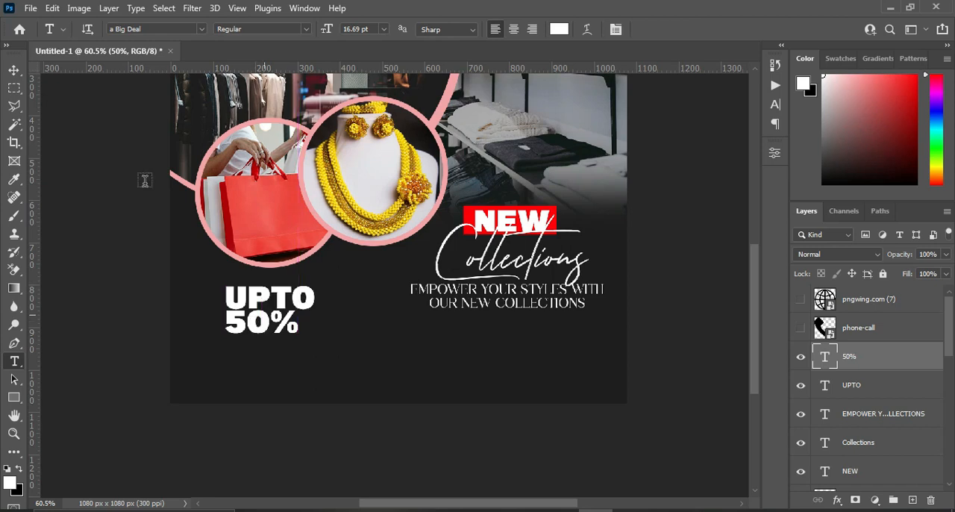
left_click(16, 71)
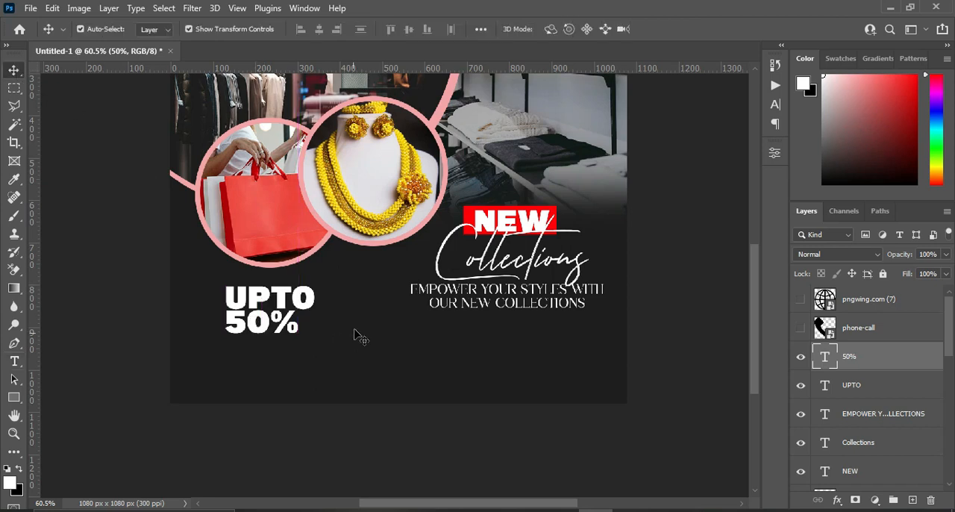
Copy "OFF" from the Notepad file and return to the flyer.
left_click(664, 510)
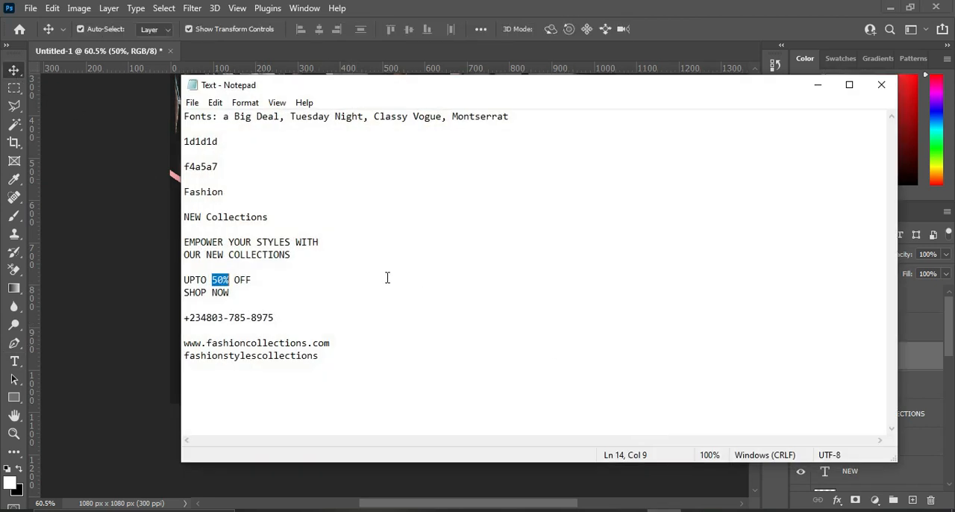
left_click_drag(235, 279, 252, 280)
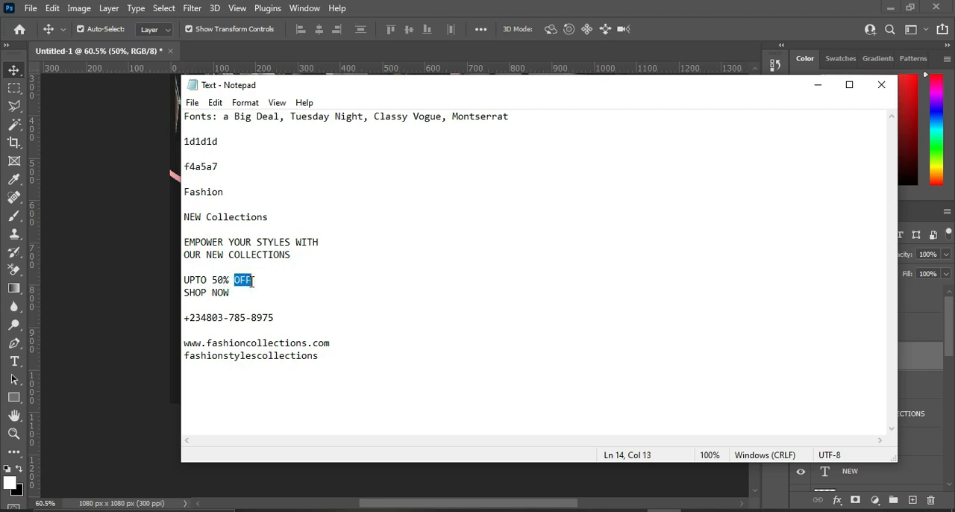
left_click(818, 85)
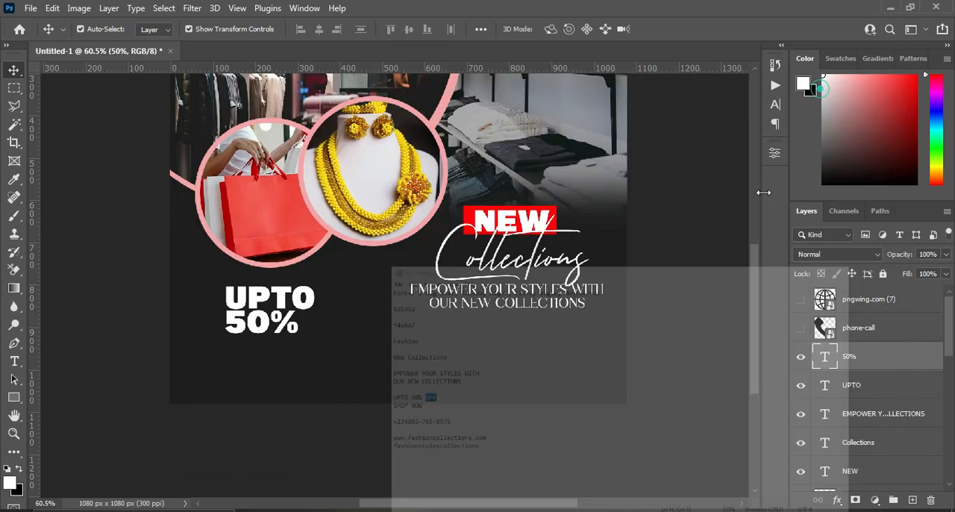
Duplicate the "EMPOWER YOUR STYLES" tagline, raise the copy above the "50%" layer and place it beneath "50%" on the flyer.
left_click(495, 295)
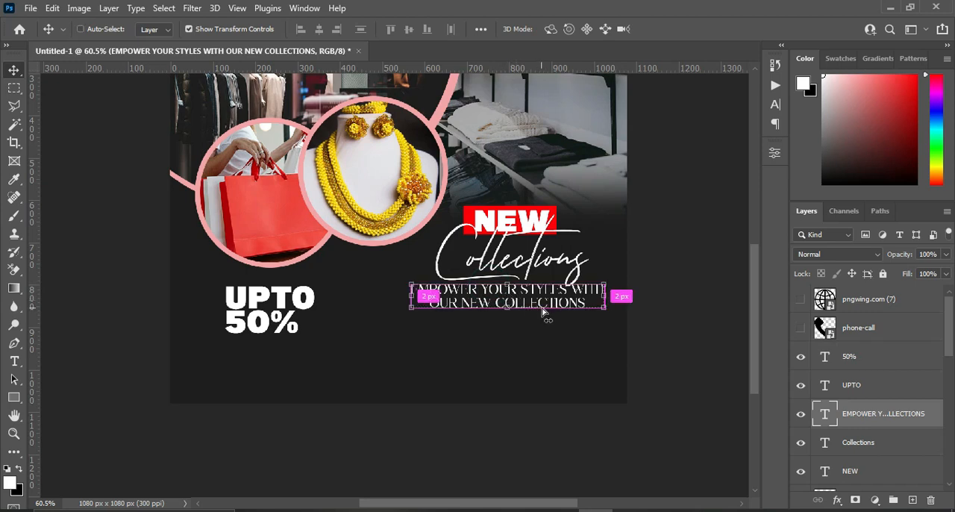
key("ctrl+j")
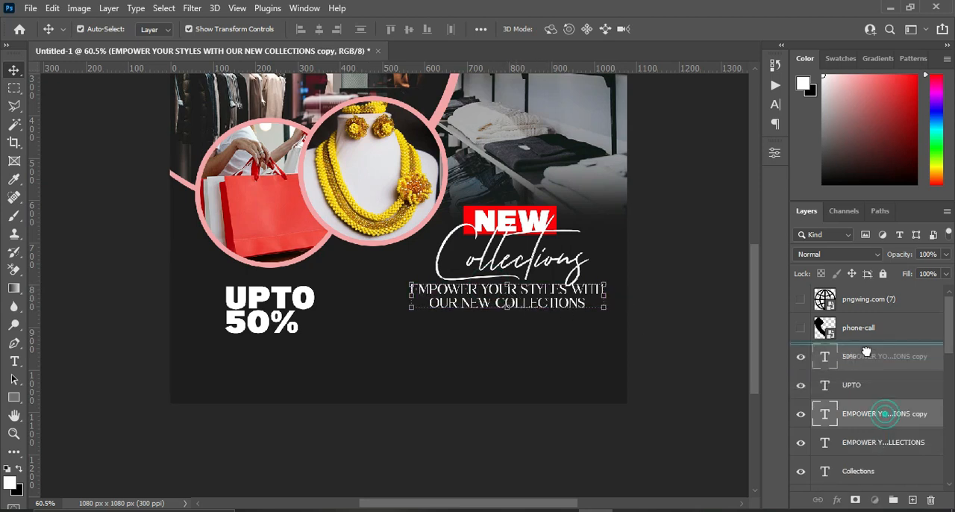
key("ctrl+bracketright")
key("ctrl+bracketright")
left_click_drag(528, 291, 343, 351)
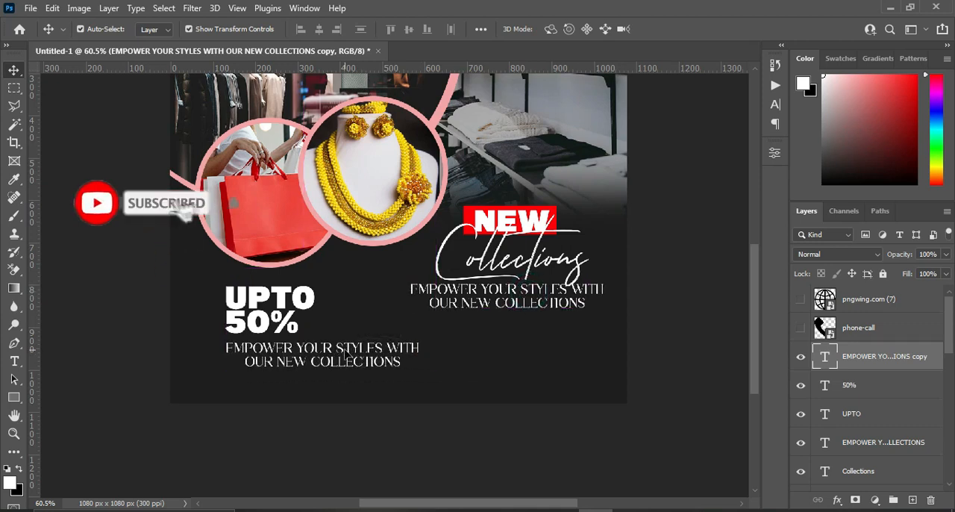
Replace the copied tagline's text with "OFF" and position it just beneath the percent sign of "50%".
key("t")
left_click(315, 354)
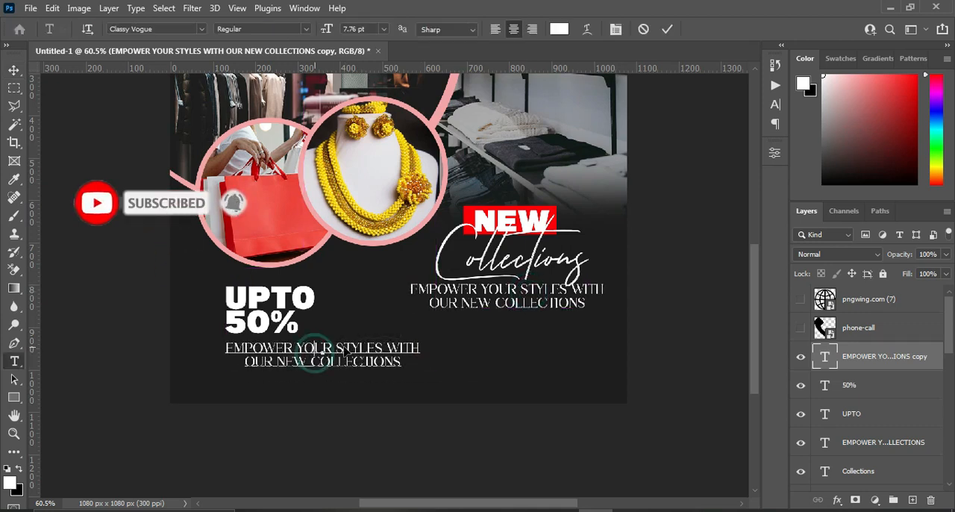
key("ctrl+a")
type("OFF")
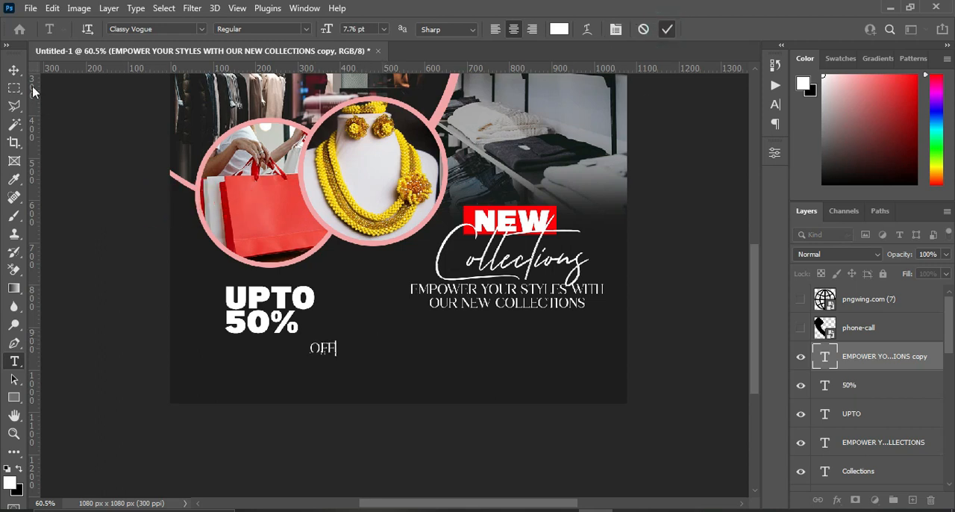
left_click(14, 70)
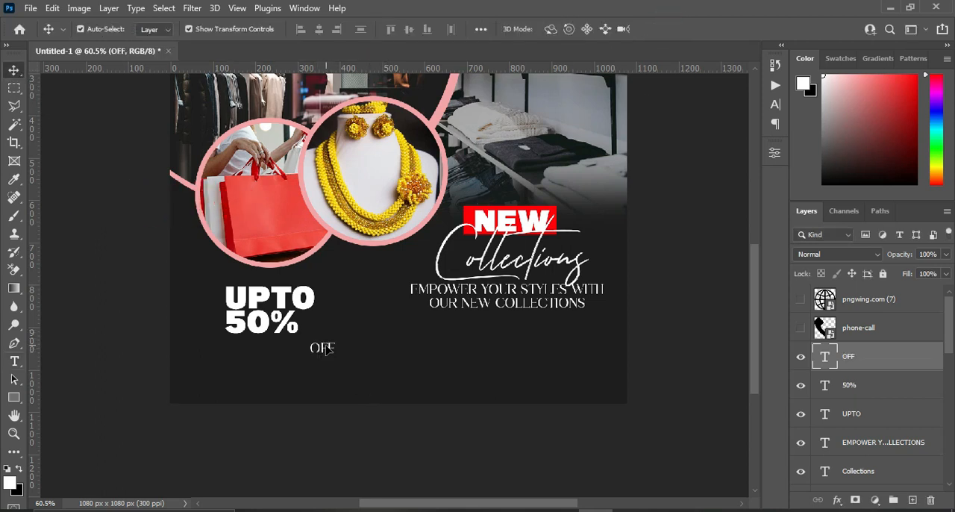
left_click_drag(324, 351, 291, 348)
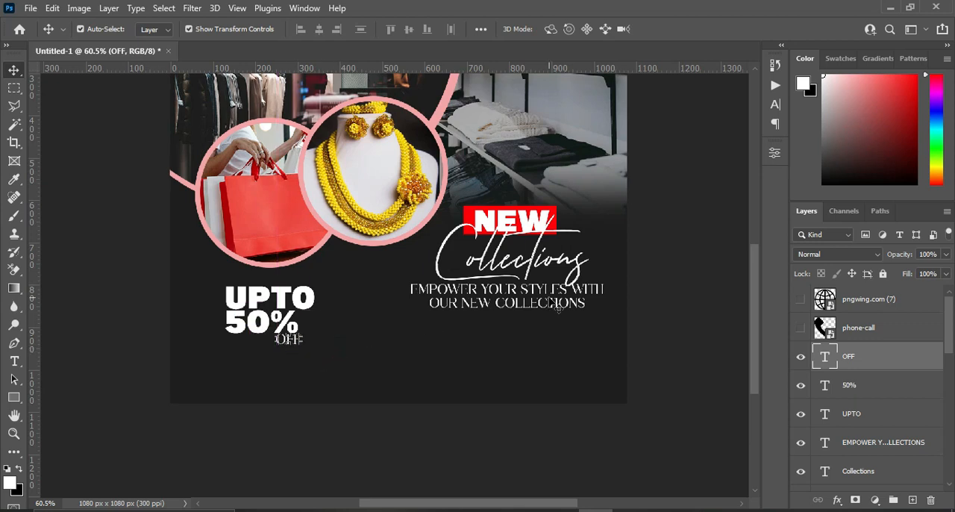
left_click(660, 322)
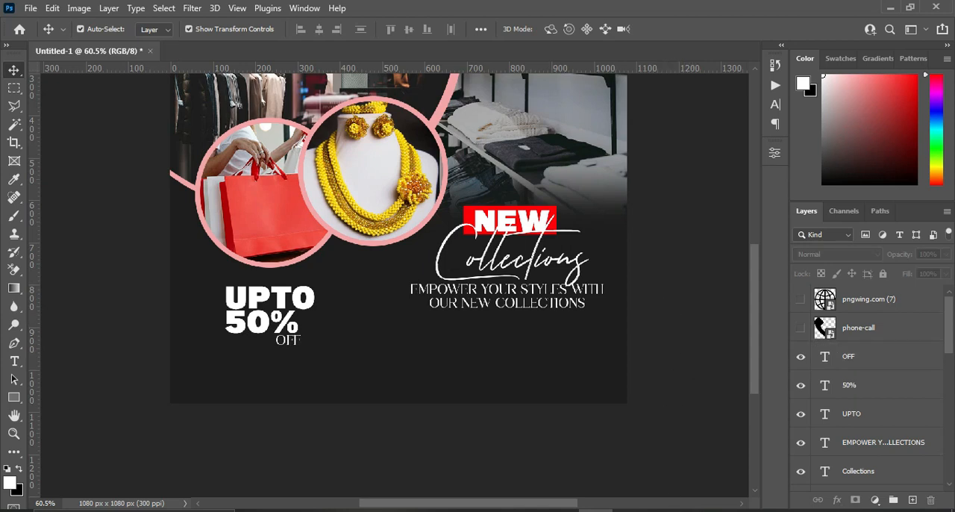
Copy the contact phone number from the Notepad file and return to the flyer.
mouse_move(665, 510)
left_click(651, 448)
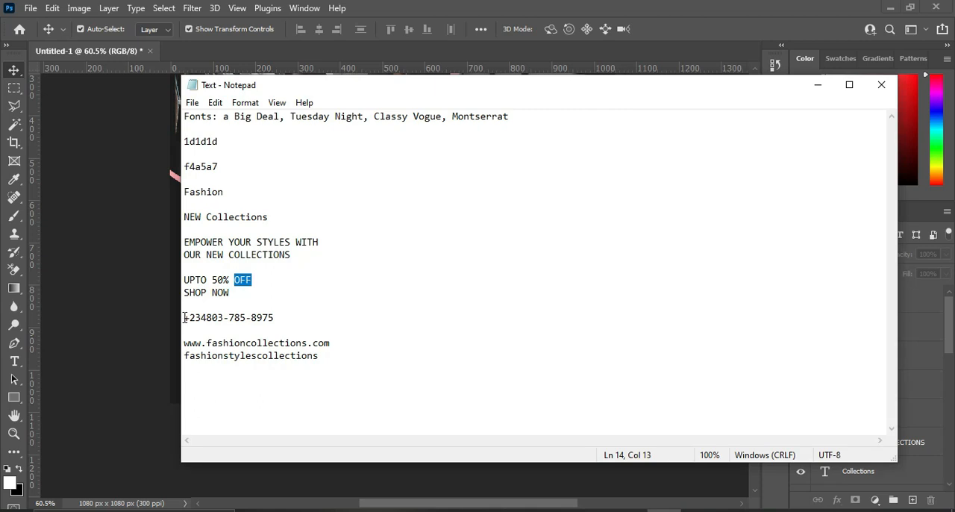
left_click_drag(184, 317, 280, 319)
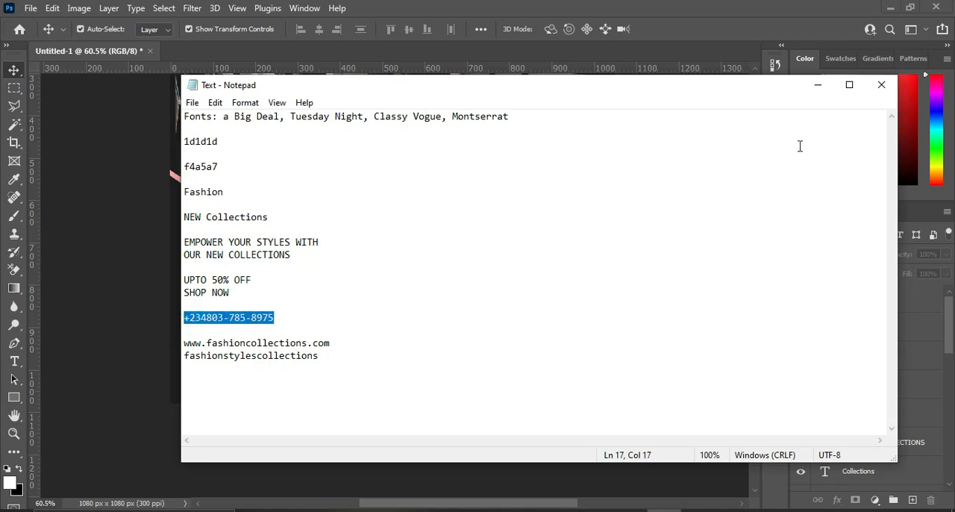
left_click(818, 84)
Draw a white rectangle about 1137 x 123 px across the full width of the flyer's bottom edge.
scroll(319, 364, "up", 1)
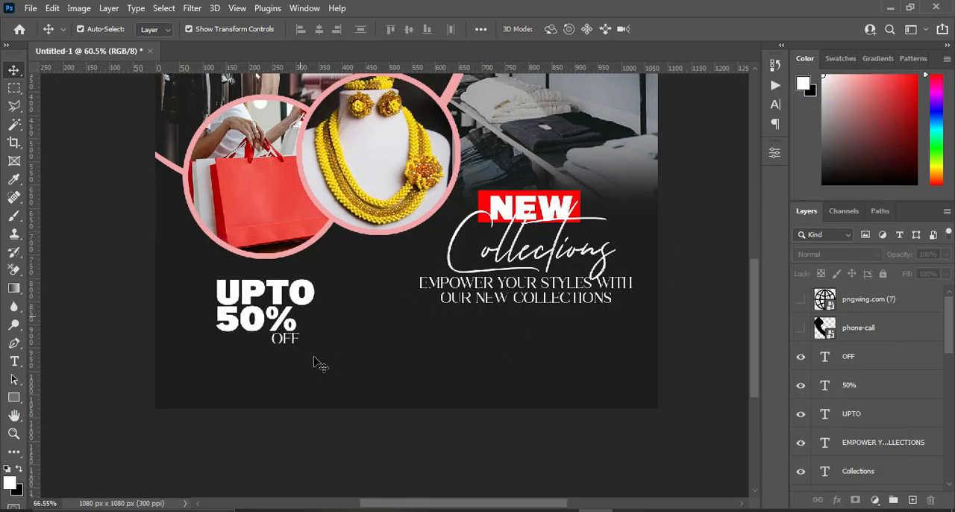
scroll(319, 364, "up", 1)
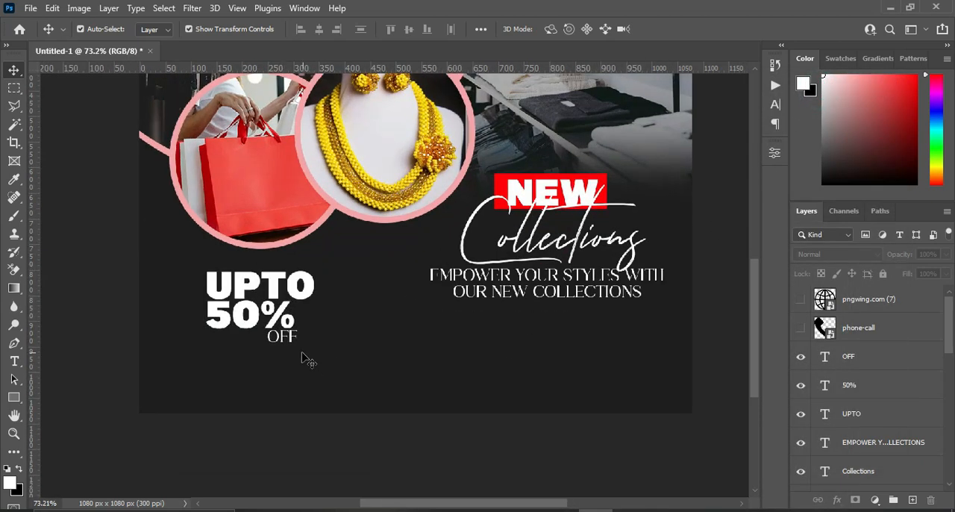
left_click(15, 396)
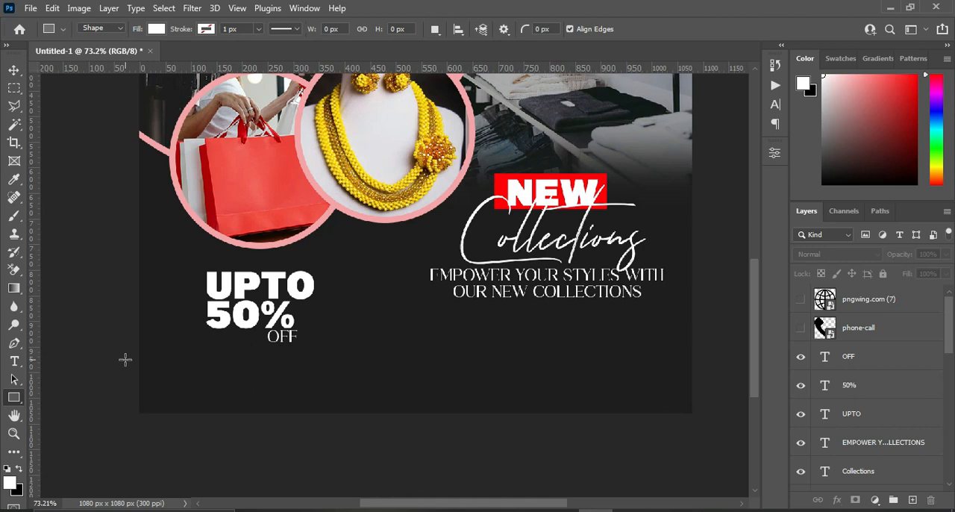
left_click_drag(127, 359, 707, 422)
left_click(736, 147)
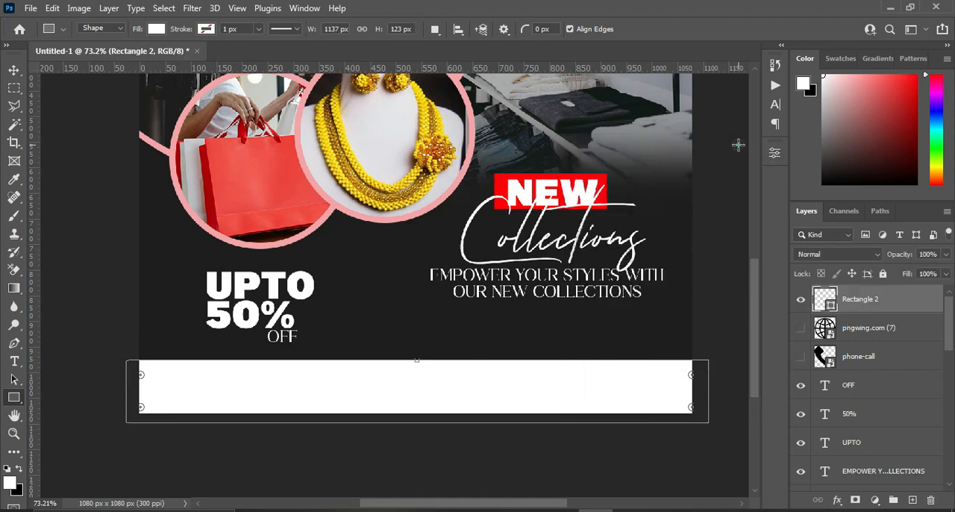
left_click(14, 69)
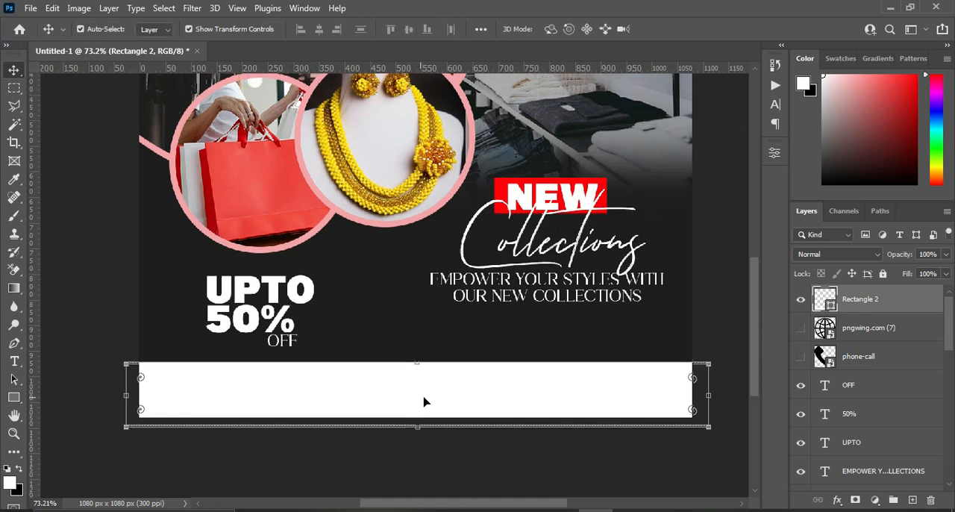
scroll(326, 440, "up", 1)
left_click(324, 451)
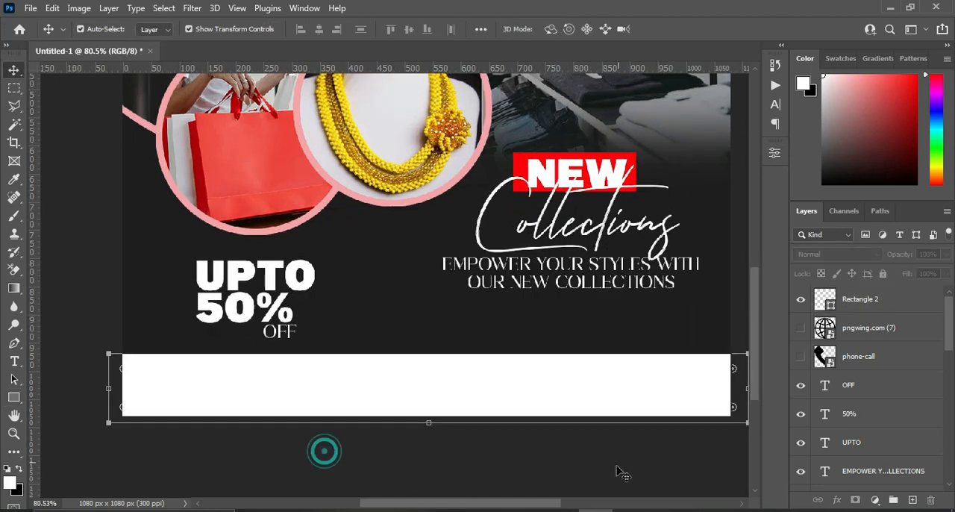
Show the phone icon layer and scale the icon down to about 2.81%, placing it just above the white bar.
left_click(801, 360)
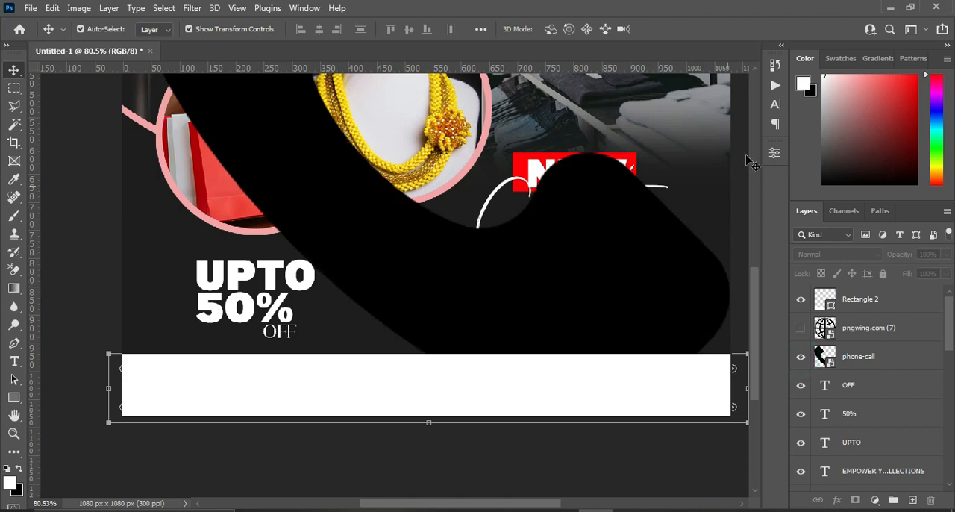
scroll(356, 187, "down", 3)
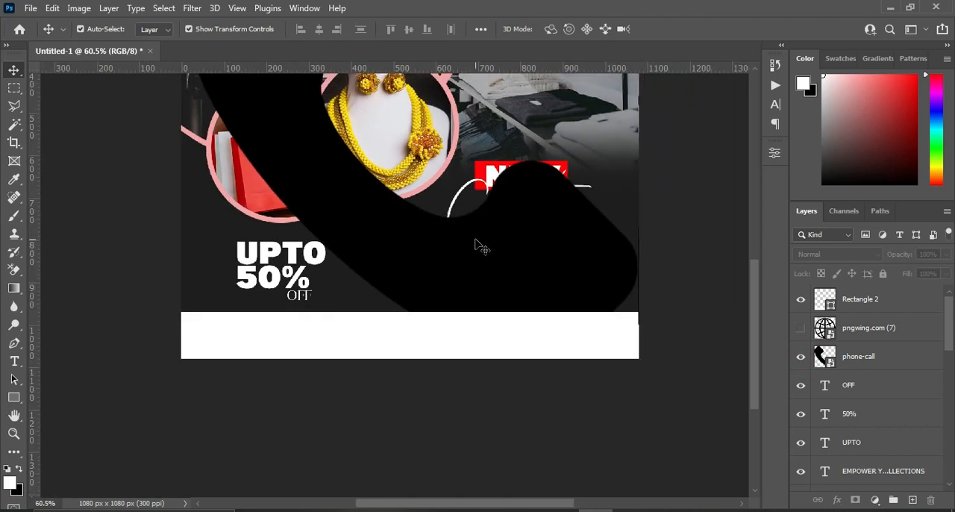
left_click_drag(478, 245, 451, 273)
left_click_drag(243, 139, 266, 272)
scroll(267, 261, "down", 3)
left_click_drag(559, 278, 391, 283)
scroll(758, 354, "up", 2)
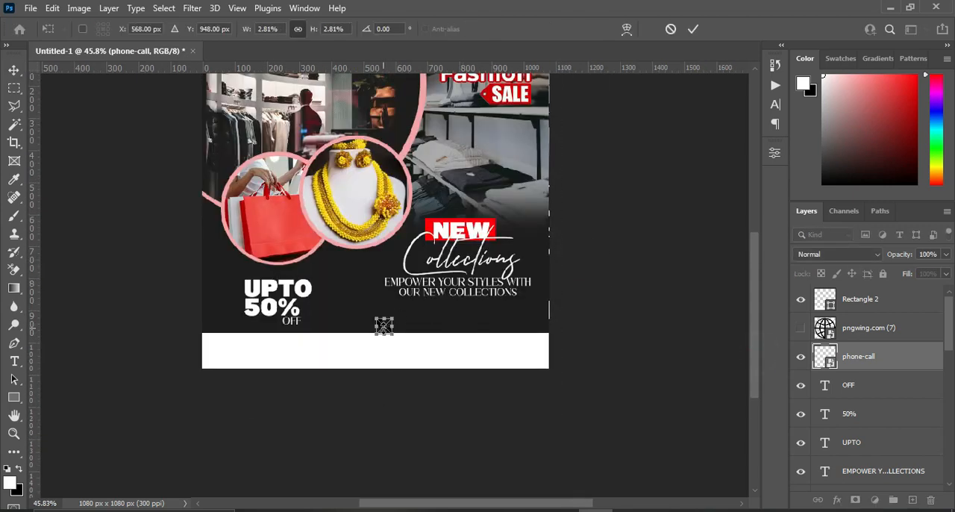
scroll(384, 327, "up", 5)
left_click(693, 29)
Move the white rectangle's layer beneath the phone icon's layer and place the icon on the bar's left end.
left_click_drag(857, 299, 849, 373)
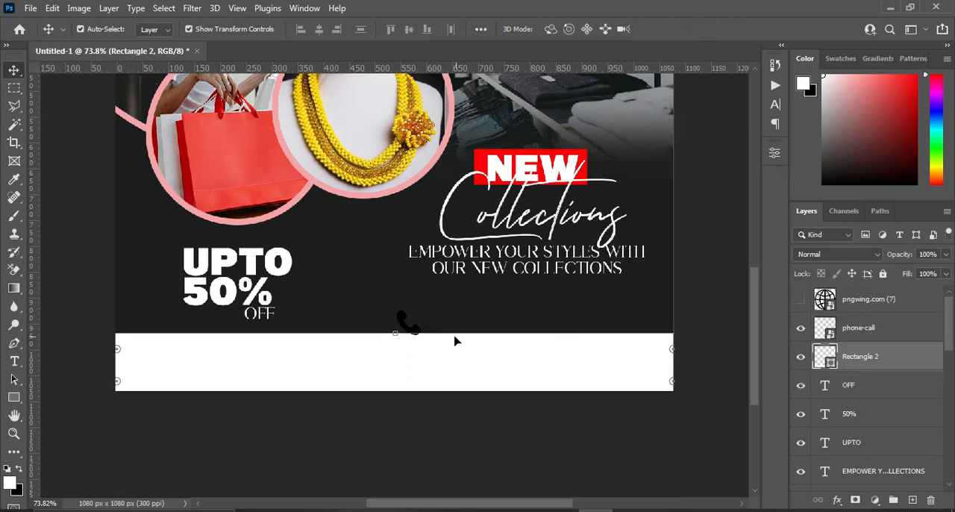
left_click(735, 329)
left_click_drag(403, 322, 172, 353)
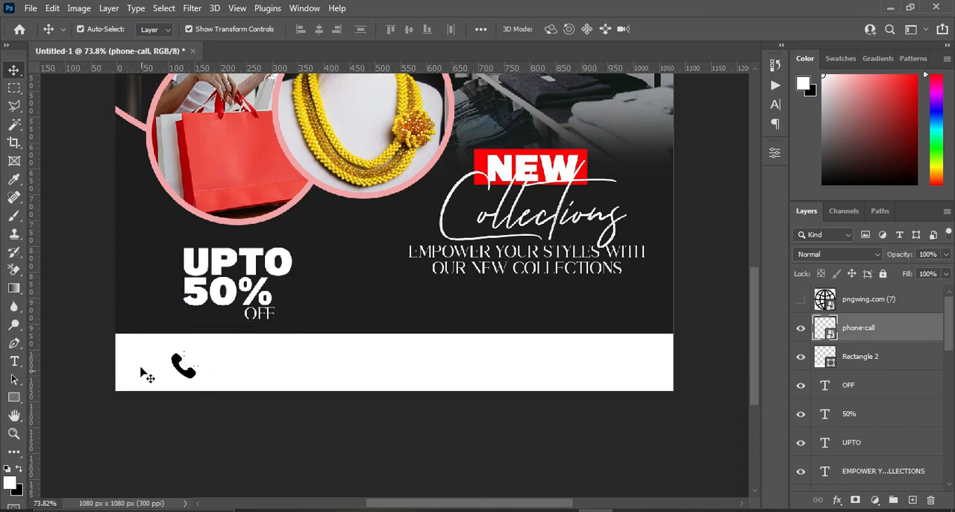
Shrink the phone icon further on the left end of the white bar.
scroll(141, 373, "up", 2)
left_click_drag(213, 381, 171, 358)
left_click(693, 29)
With the white rectangle's layer selected, draw a circle about 28 px across around the phone icon using the Ellipse tool.
left_click(874, 358)
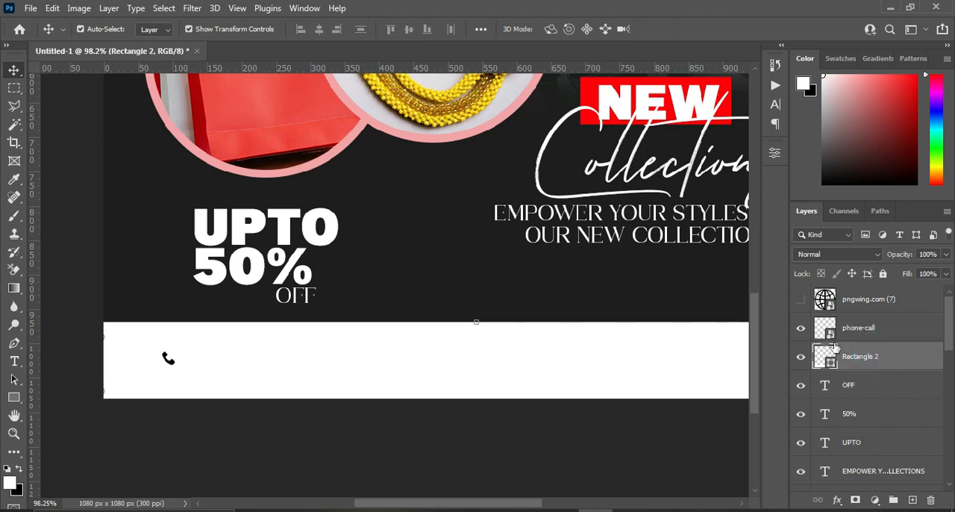
right_click(16, 397)
left_click(66, 413)
scroll(186, 396, "up", 3)
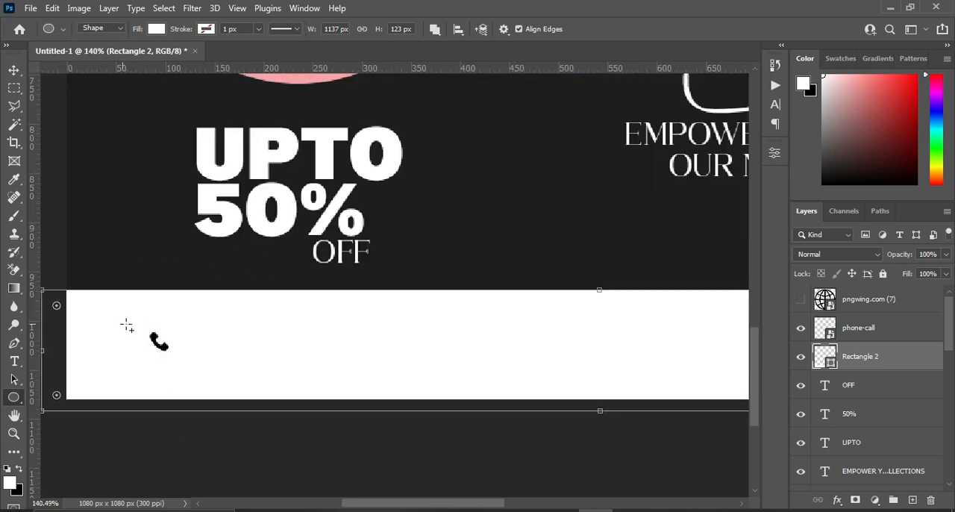
left_click_drag(146, 328, 181, 358)
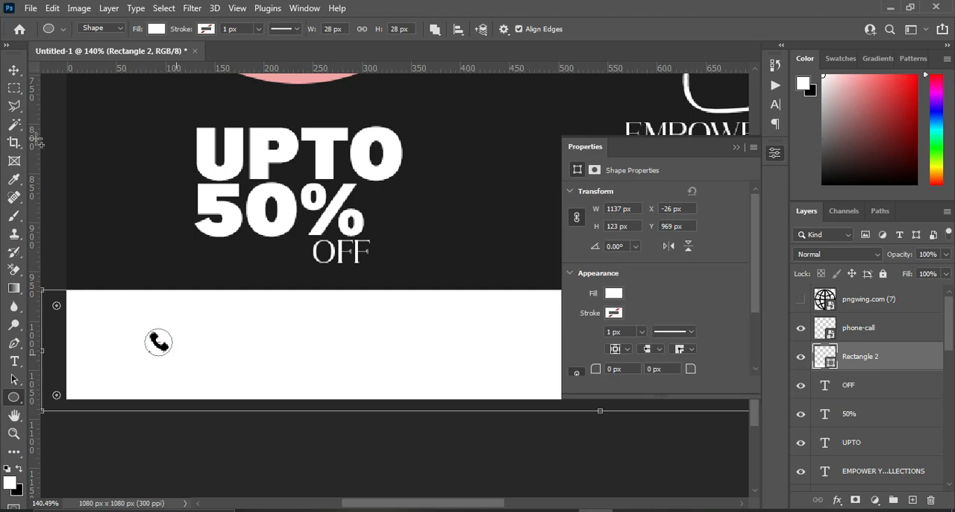
left_click(13, 71)
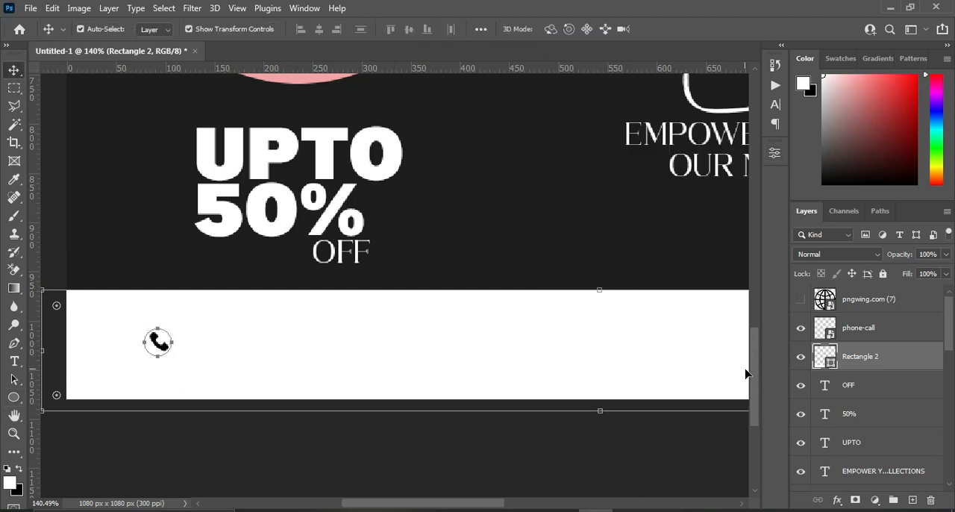
scroll(755, 385, "up", 2)
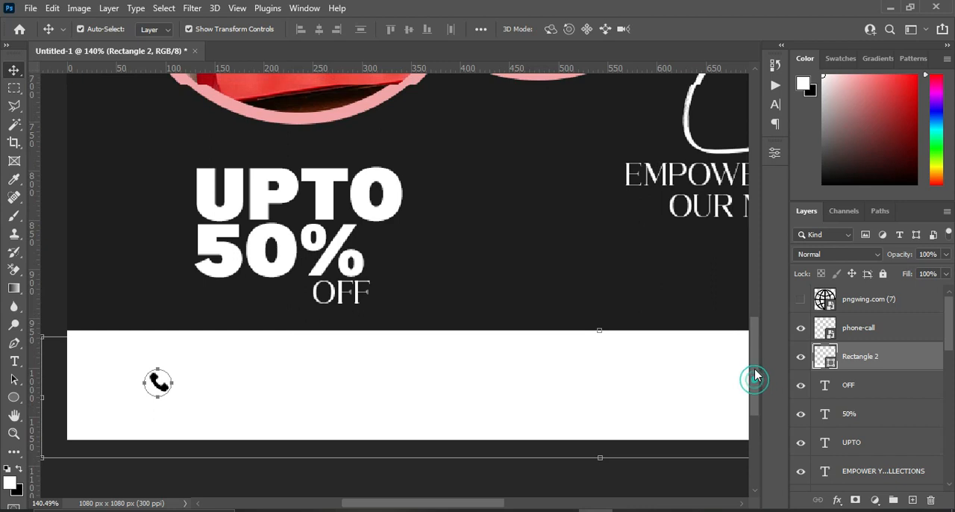
double_click(825, 356)
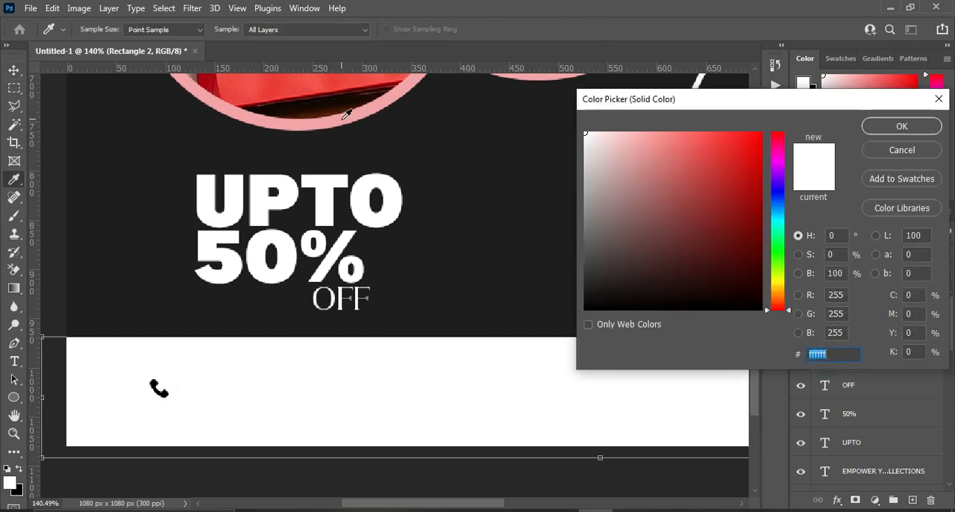
left_click(341, 118)
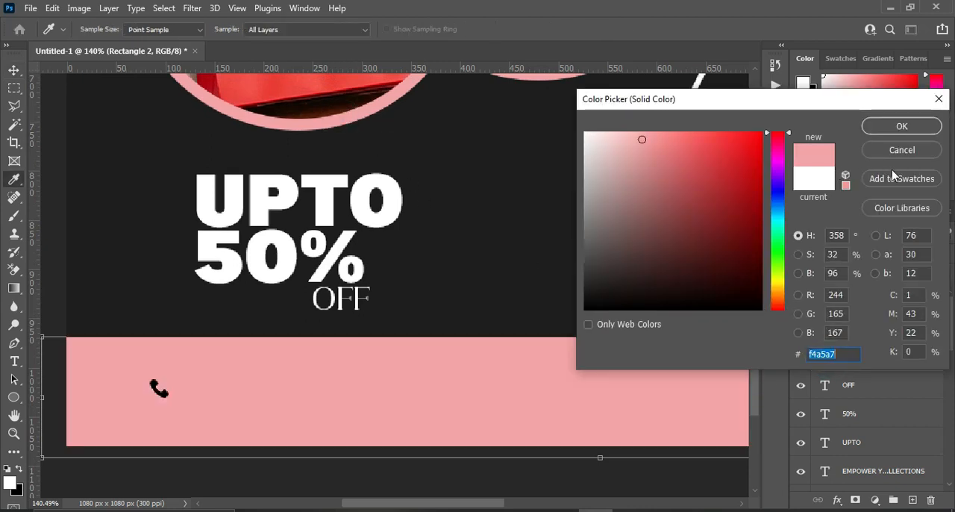
left_click(902, 151)
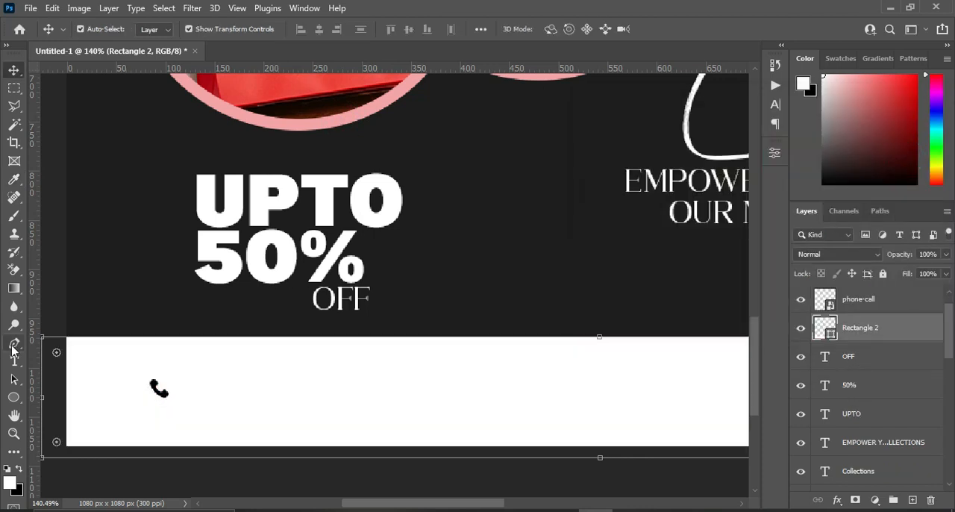
Draw a circle about 23 px across on the white bar, beside the phone icon, as its own shape layer.
left_click(14, 396)
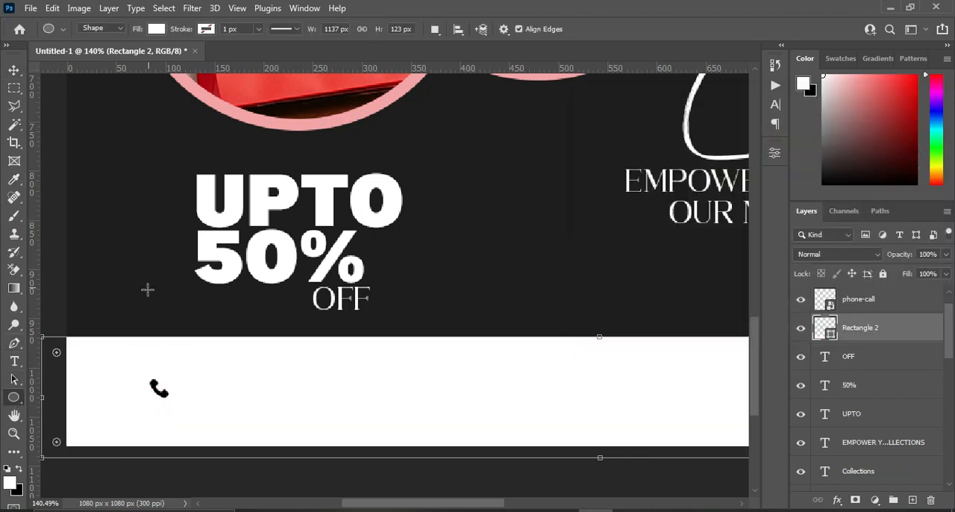
left_click_drag(230, 365, 262, 390)
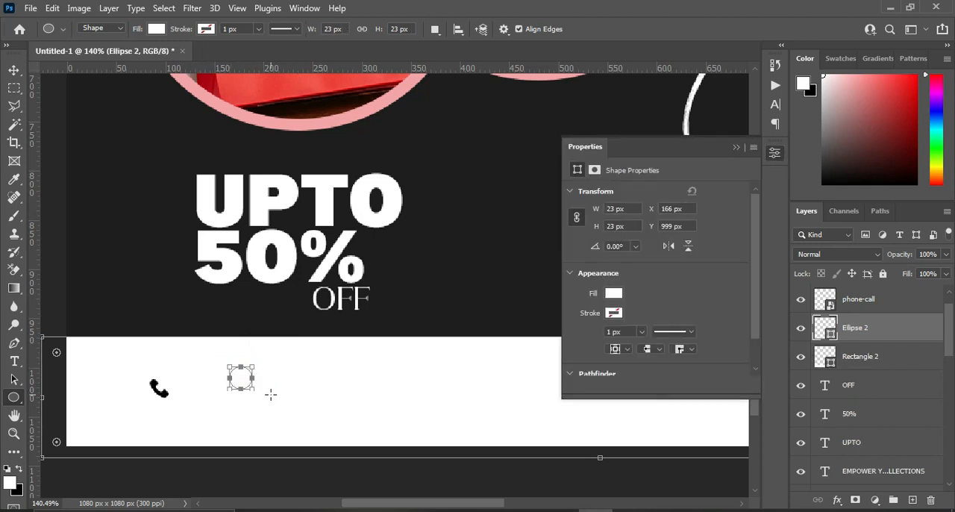
left_click(13, 70)
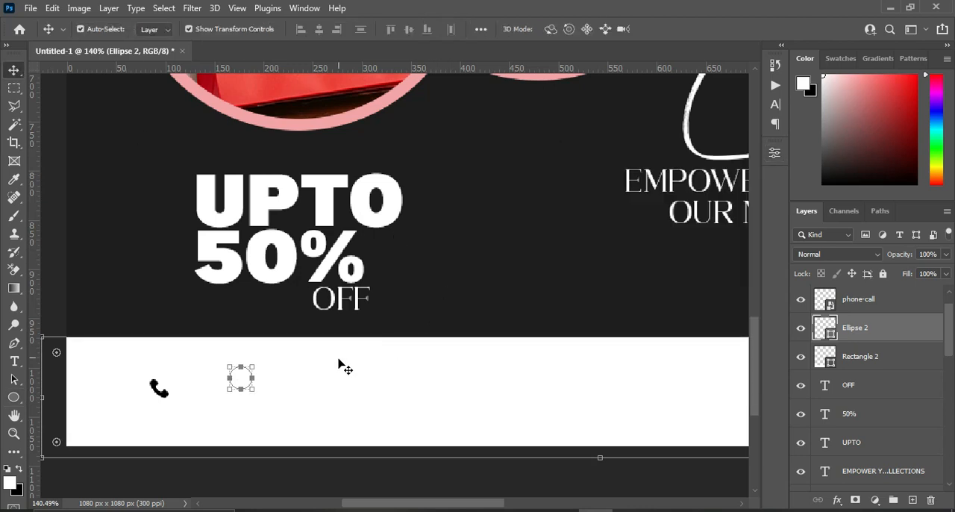
Fill the small circle with the pink sampled from the photo circle's ring and place it behind the phone icon.
double_click(828, 333)
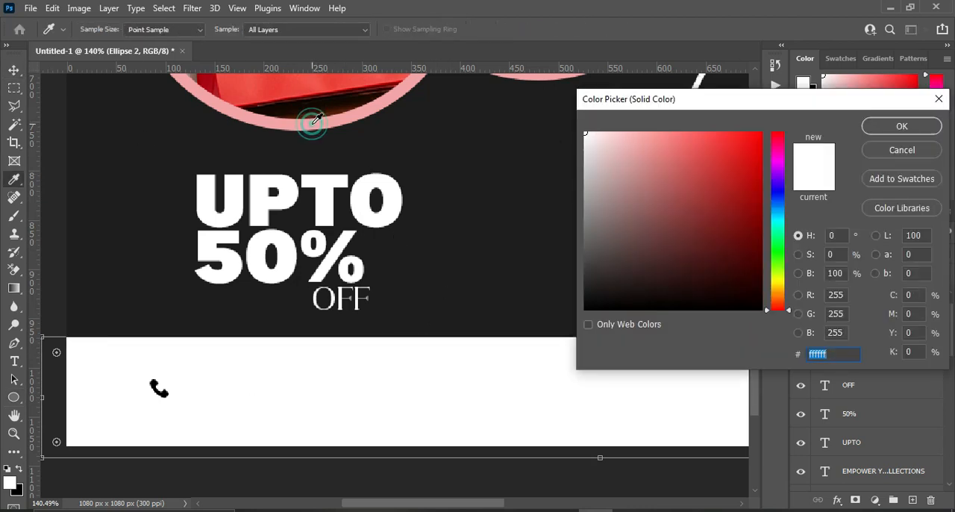
left_click(317, 123)
left_click(899, 127)
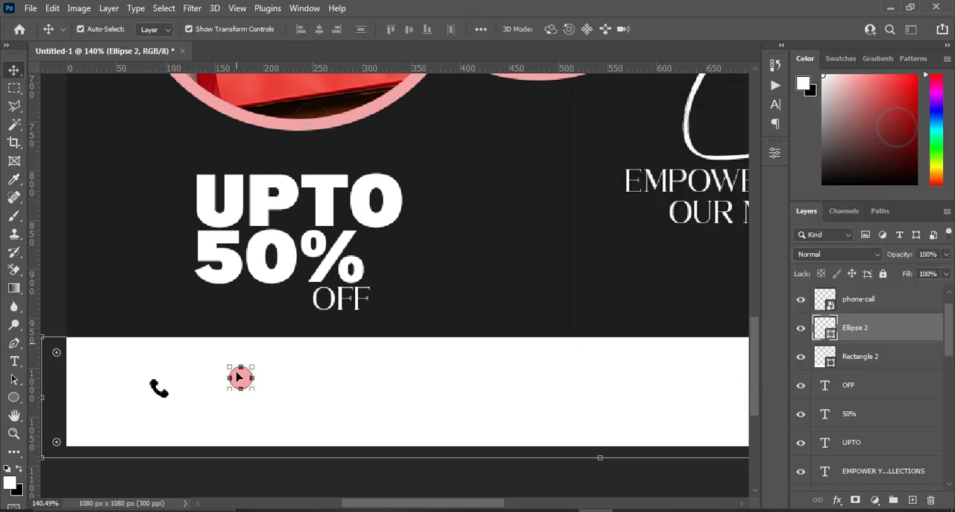
left_click_drag(240, 377, 161, 391)
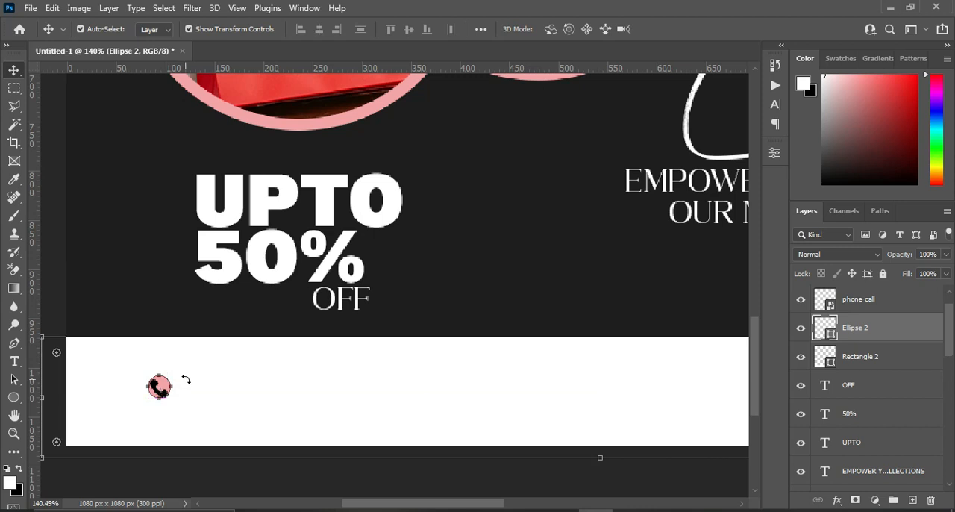
Align the phone icon and the pink circle on their horizontal centers.
left_click(861, 307, "shift")
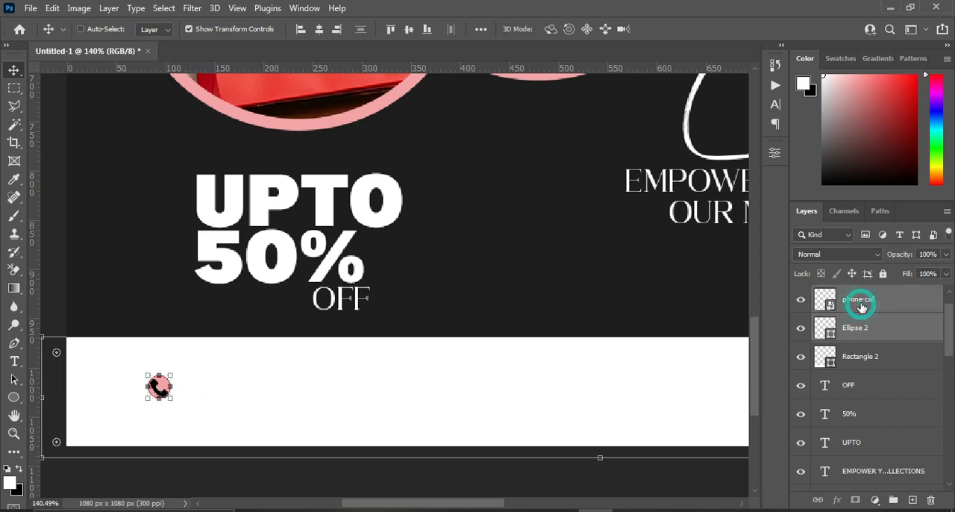
left_click(318, 30)
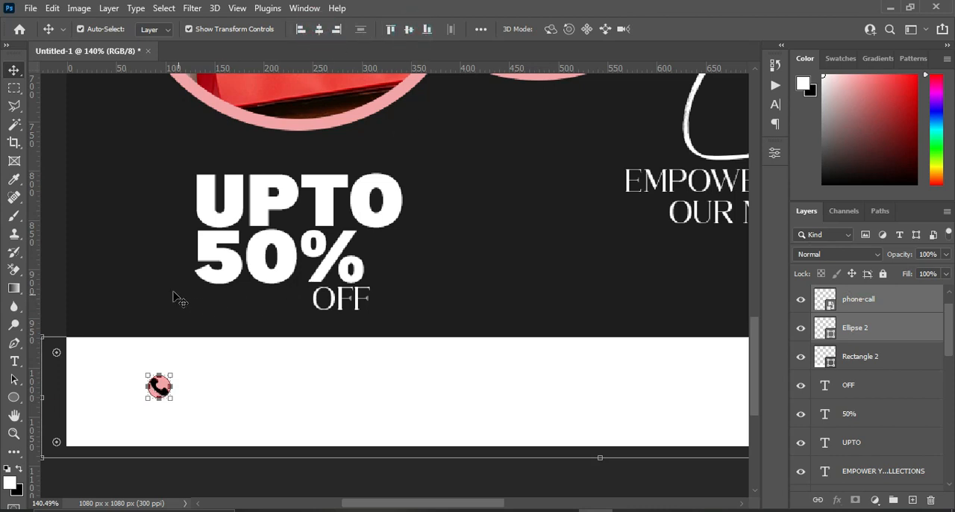
left_click(54, 247)
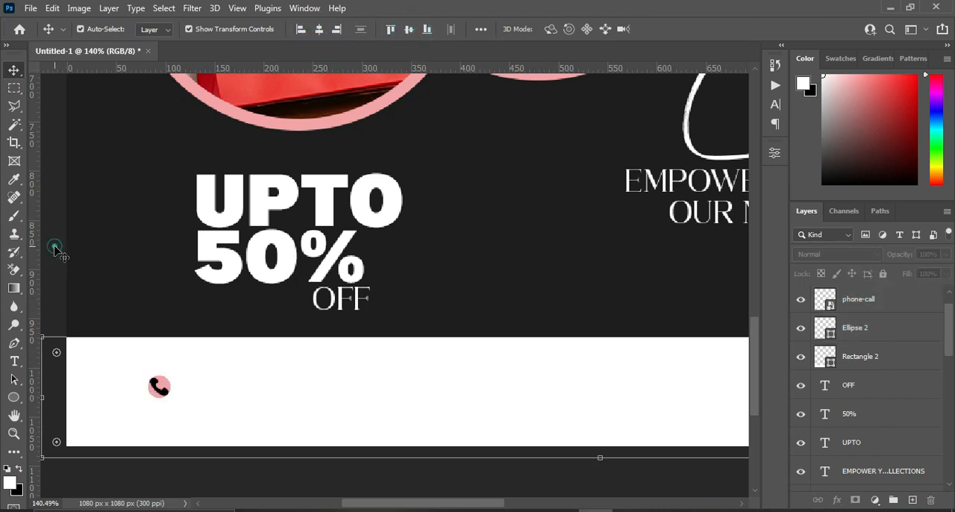
Scale the phone icon down to about 0.90% so it fits inside the pink circle.
left_click(158, 387)
left_click(171, 394)
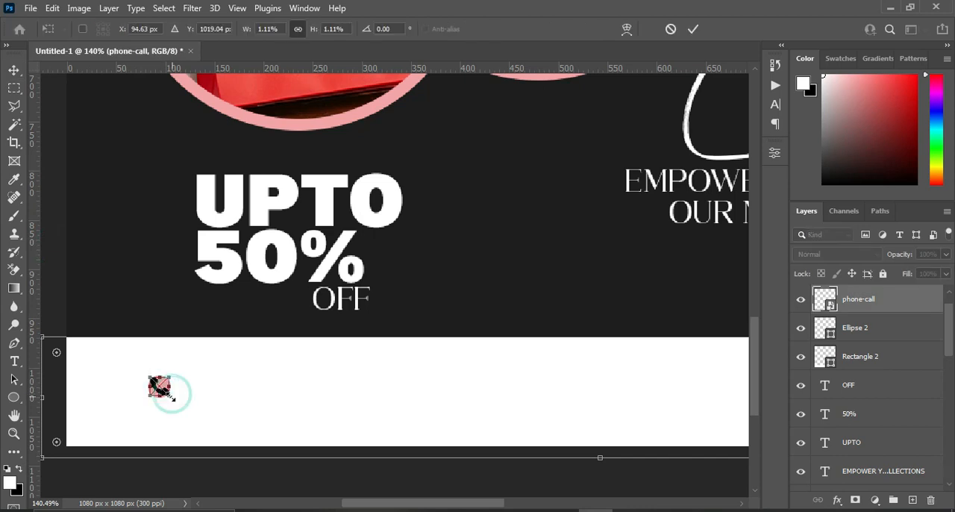
left_click(169, 394)
left_click_drag(167, 395, 164, 391)
left_click(692, 30)
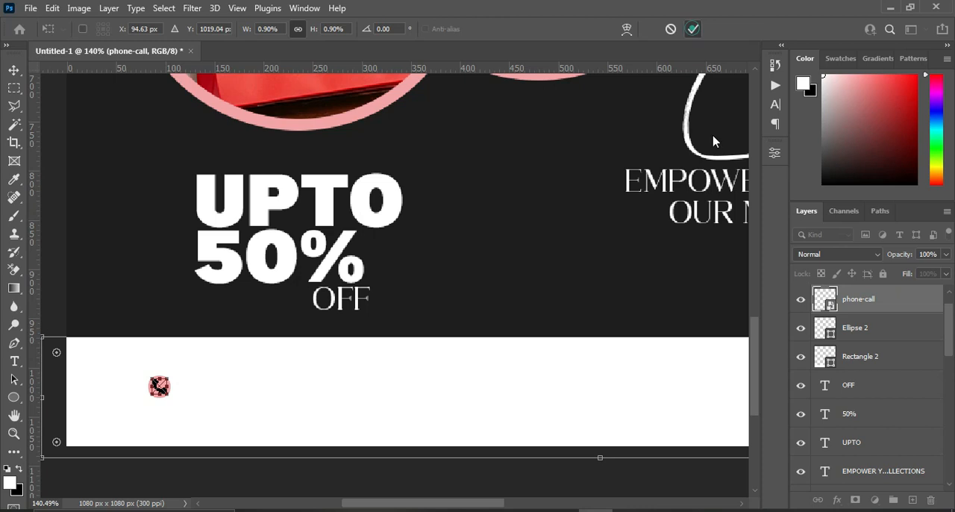
key("ctrl+0")
left_click(633, 220)
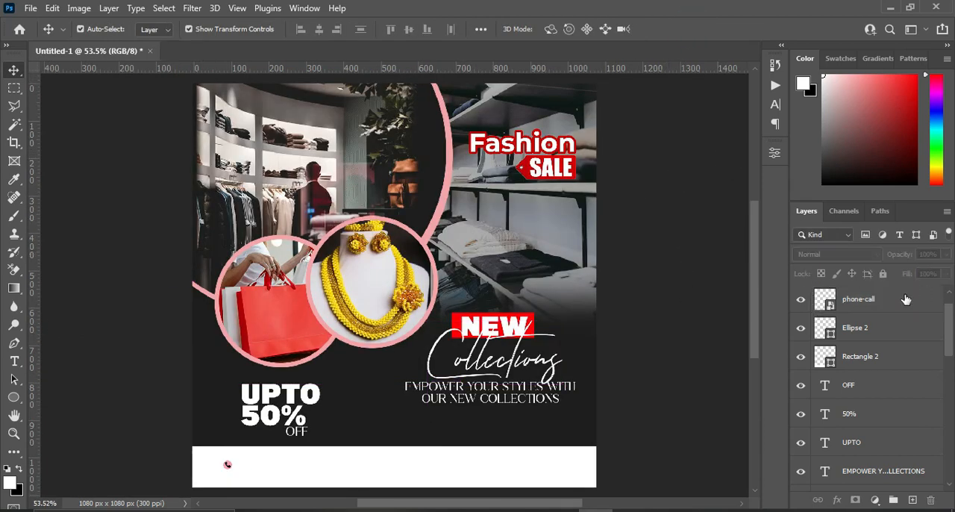
Select the phone icon and pink circle layers together and enlarge both slightly on the white bar.
left_click(866, 300)
left_click(862, 331, "shift")
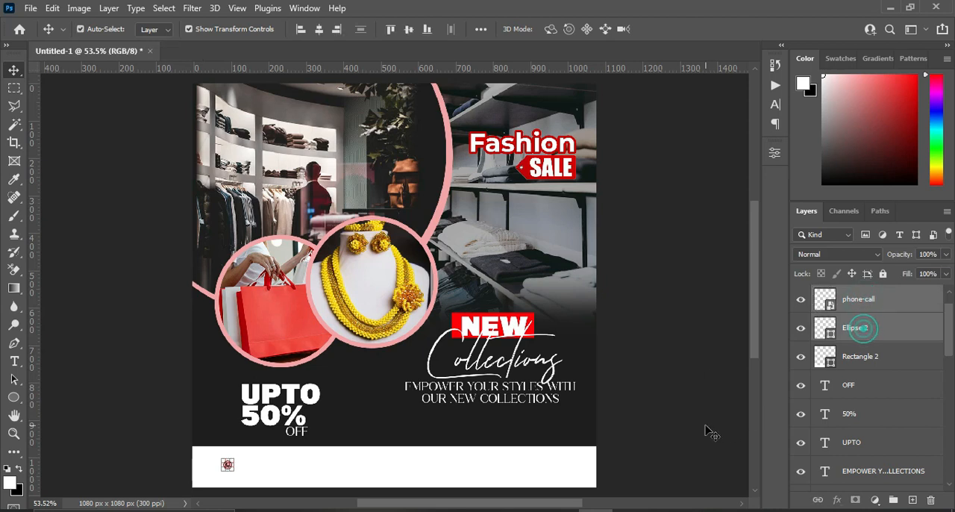
scroll(750, 323, "down", 3)
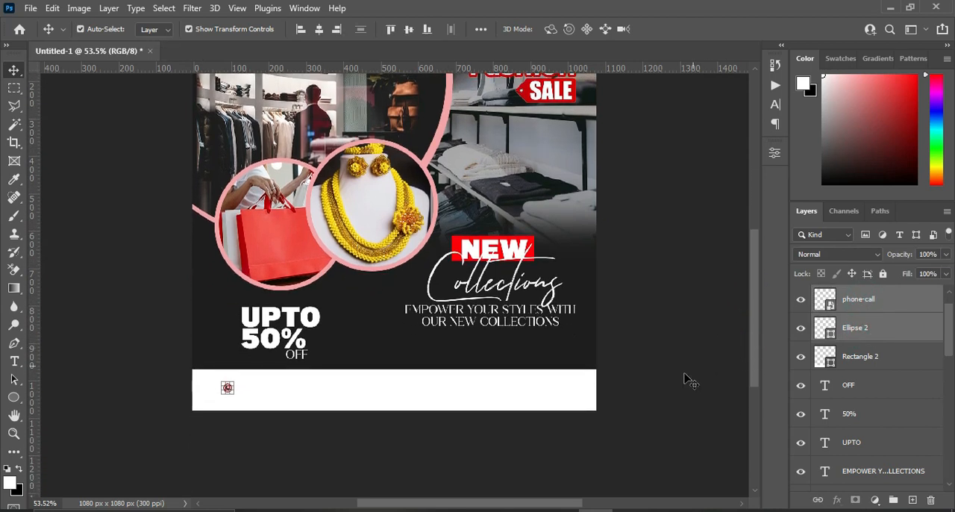
key("z")
left_click_drag(141, 348, 658, 452)
left_click(16, 68)
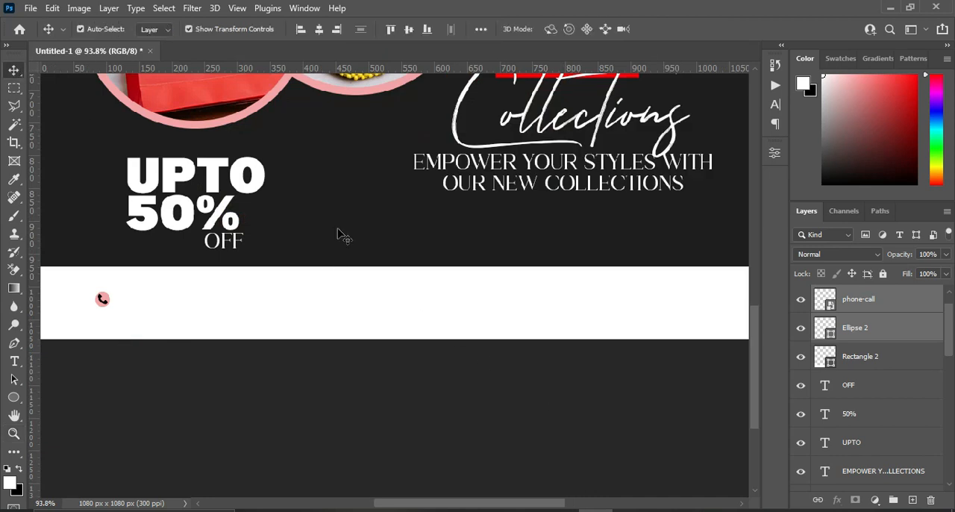
left_click(103, 303)
left_click(853, 329)
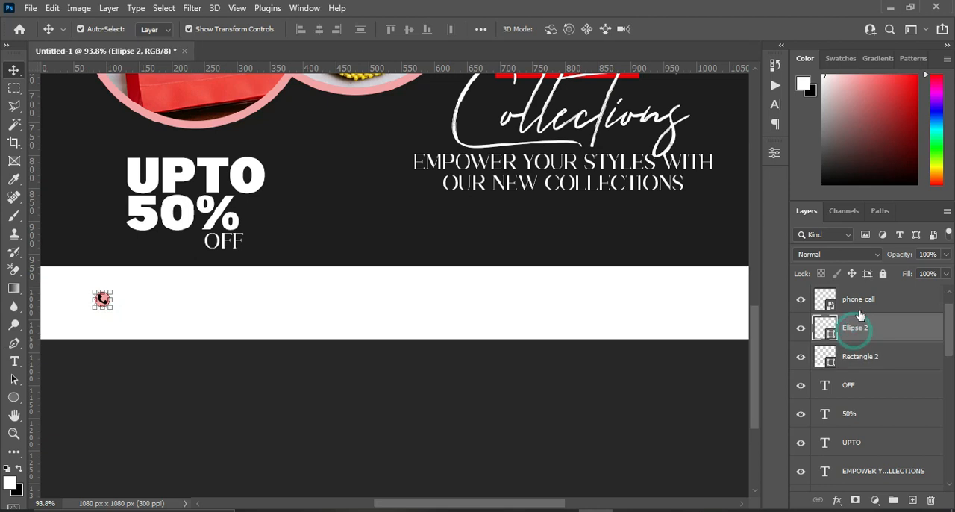
left_click(858, 299, "shift")
key("ctrl+t")
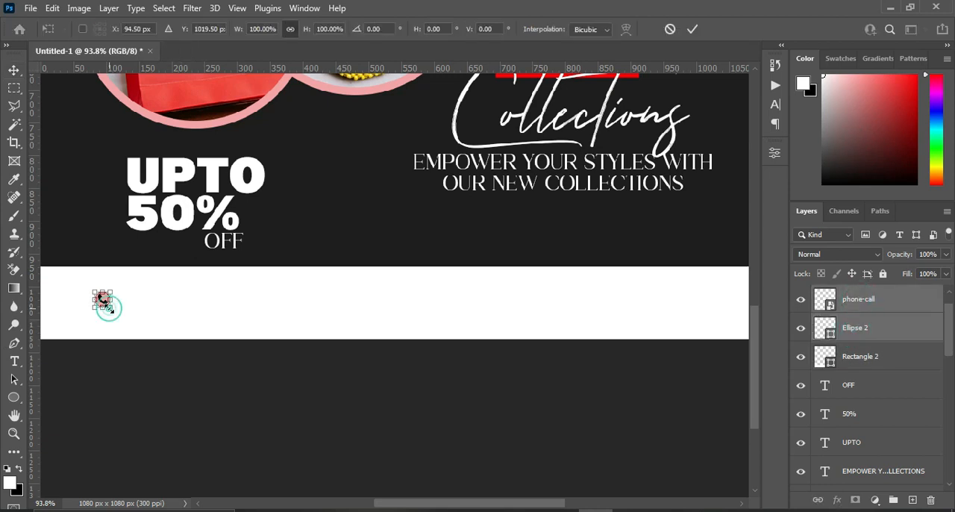
left_click_drag(111, 310, 115, 311)
key("Return")
left_click(227, 397)
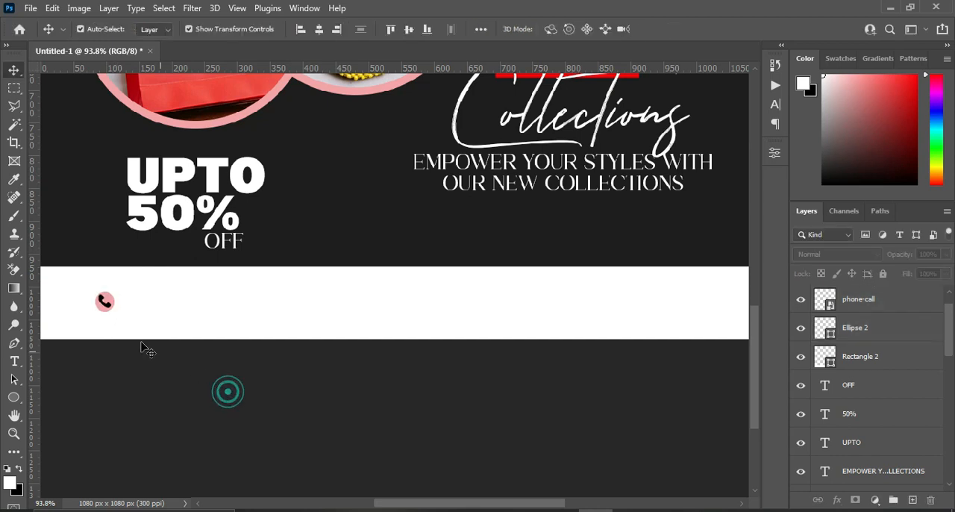
Add a text layer on the white bar beside the phone icon and paste the contact phone number into it.
scroll(388, 396, "down", 3)
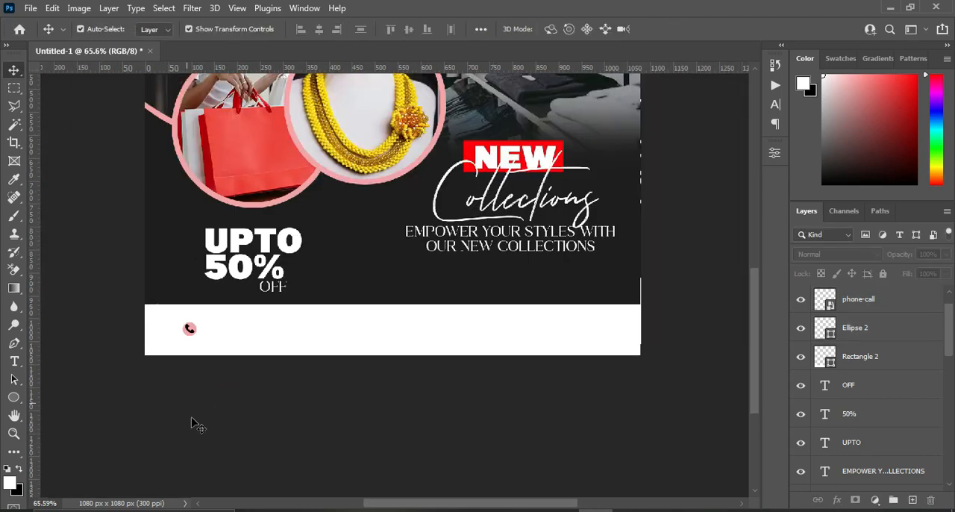
left_click_drag(377, 505, 366, 505)
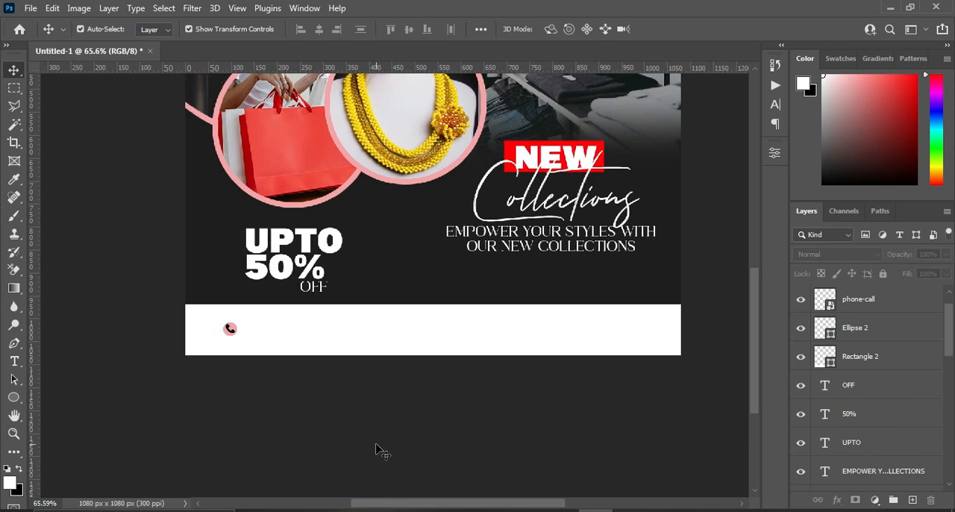
scroll(377, 449, "down", 1)
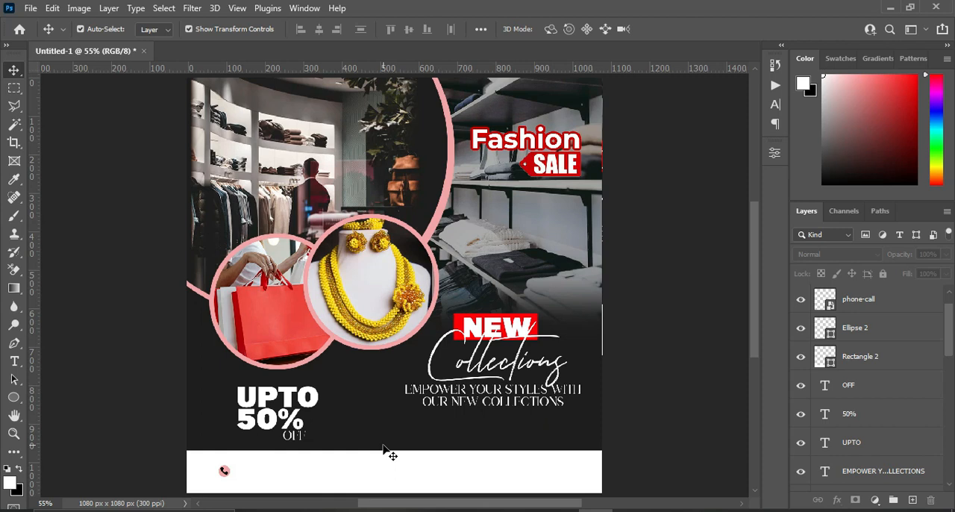
key("z")
left_click_drag(121, 436, 567, 510)
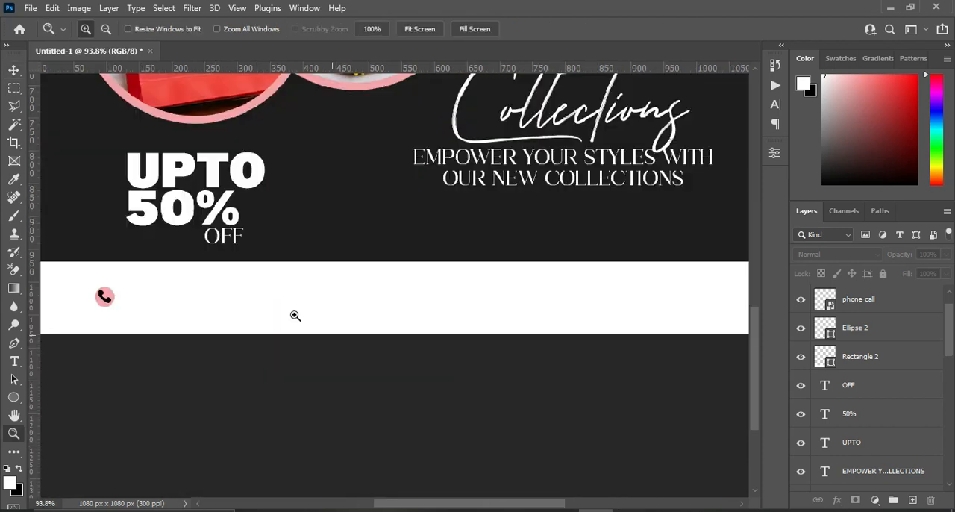
left_click(14, 70)
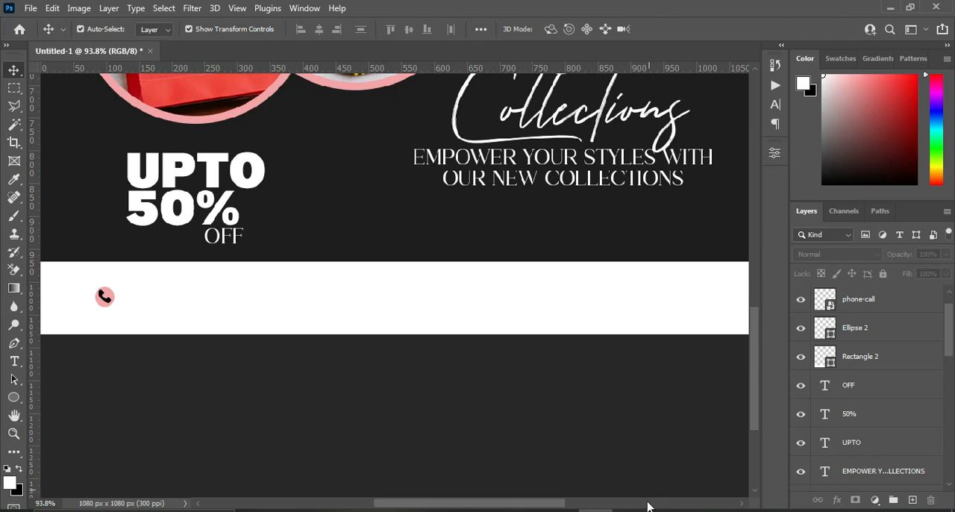
key("t")
left_click(141, 296)
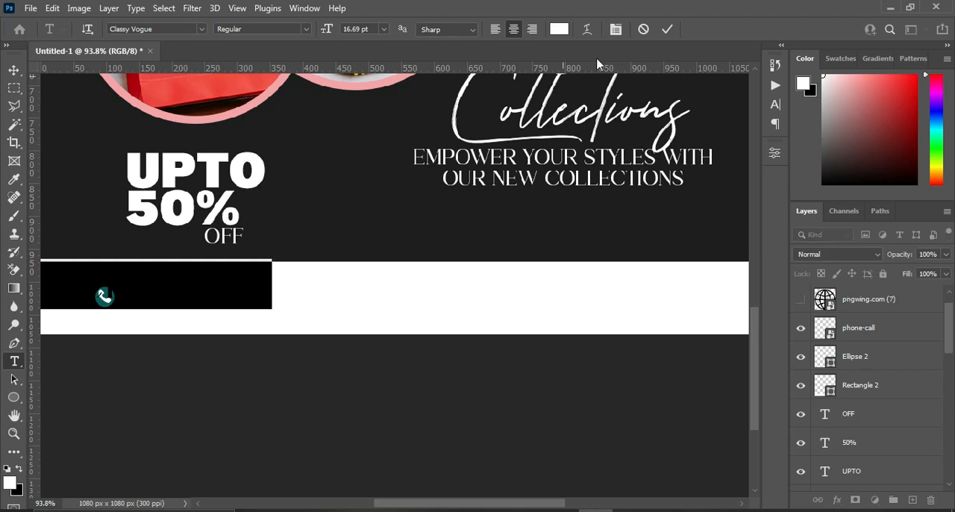
left_click(195, 278)
key("ctrl+a")
key("ctrl+v")
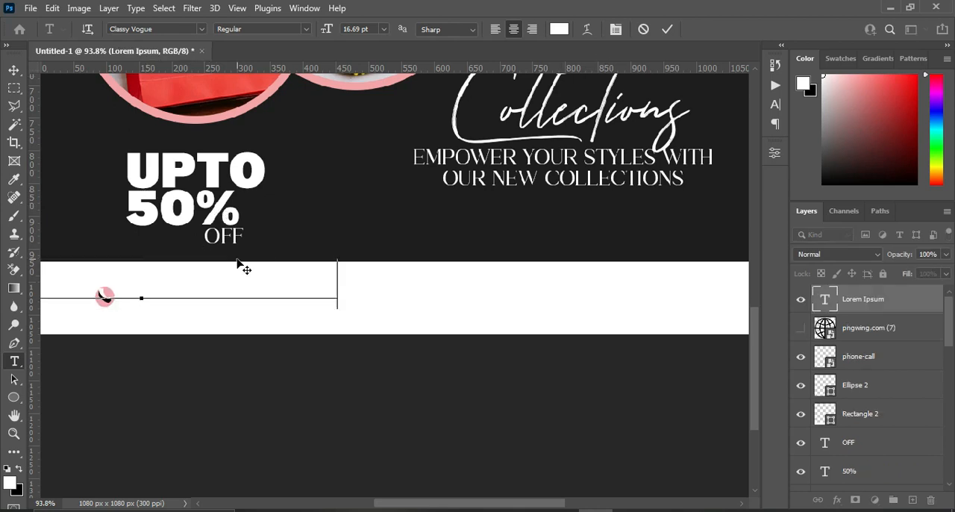
left_click(666, 29)
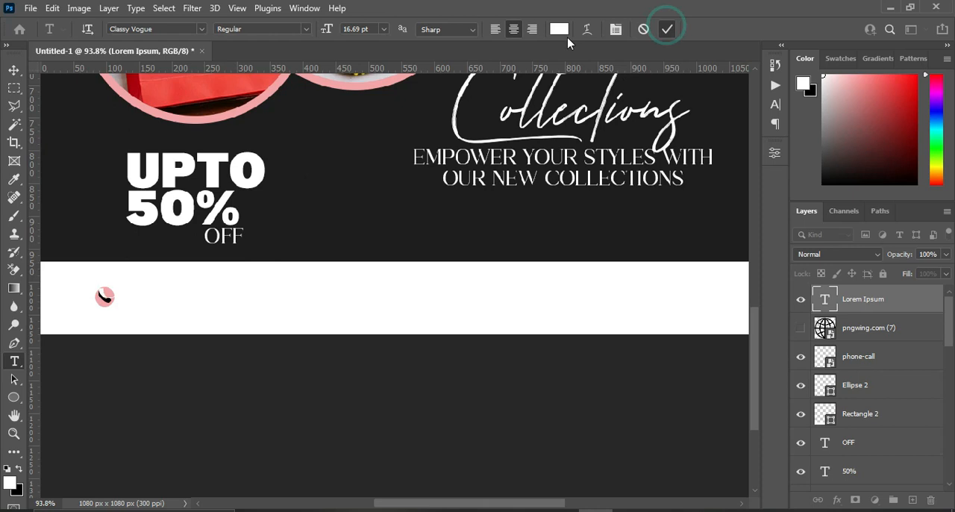
Set the phone number text's color to black (000000) and move its layer beneath the hidden globe icon layer.
left_click(559, 29)
type("000000")
left_click(935, 121)
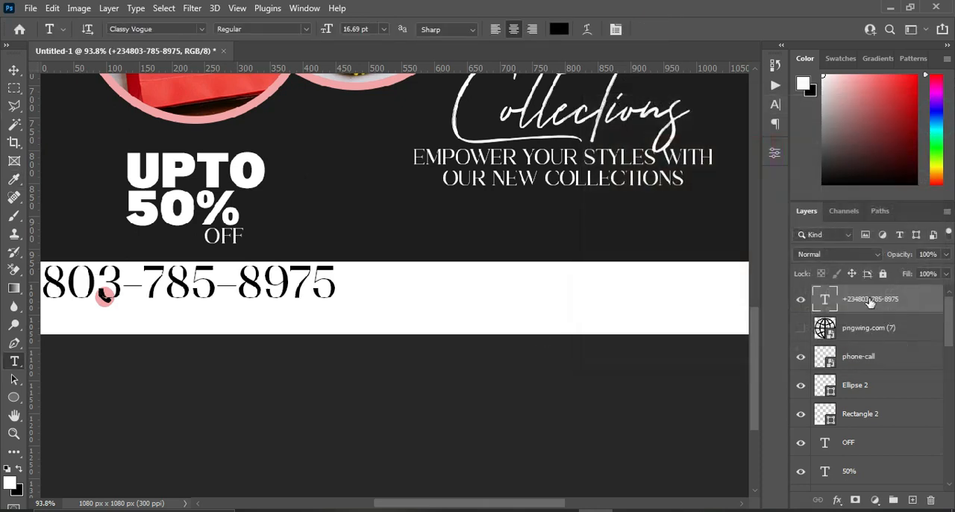
left_click_drag(870, 302, 854, 347)
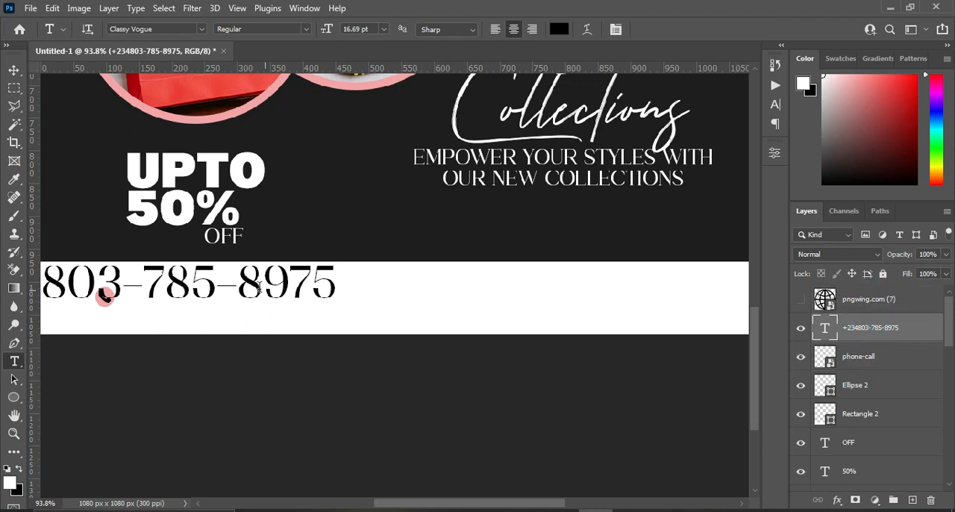
Change the phone number text's font to Montserrat.
left_click(197, 28)
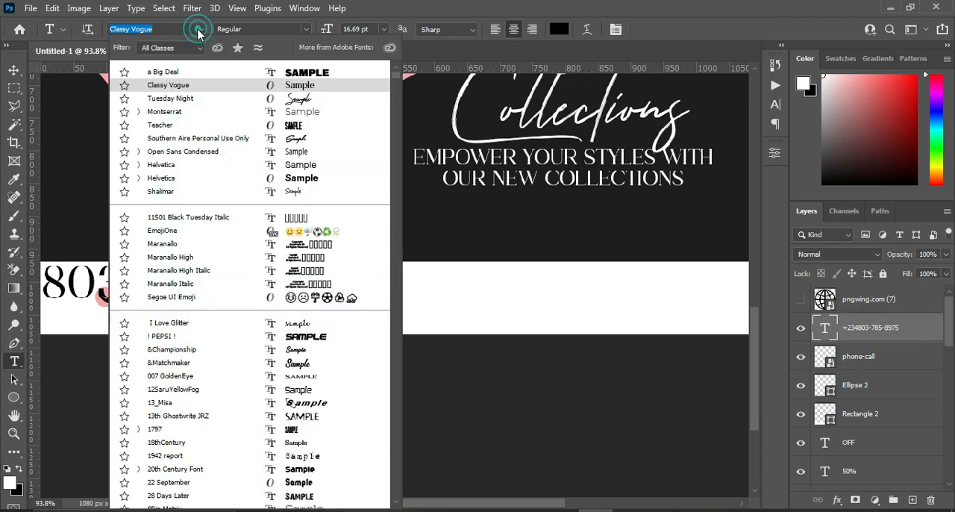
key("Up")
left_click(176, 113)
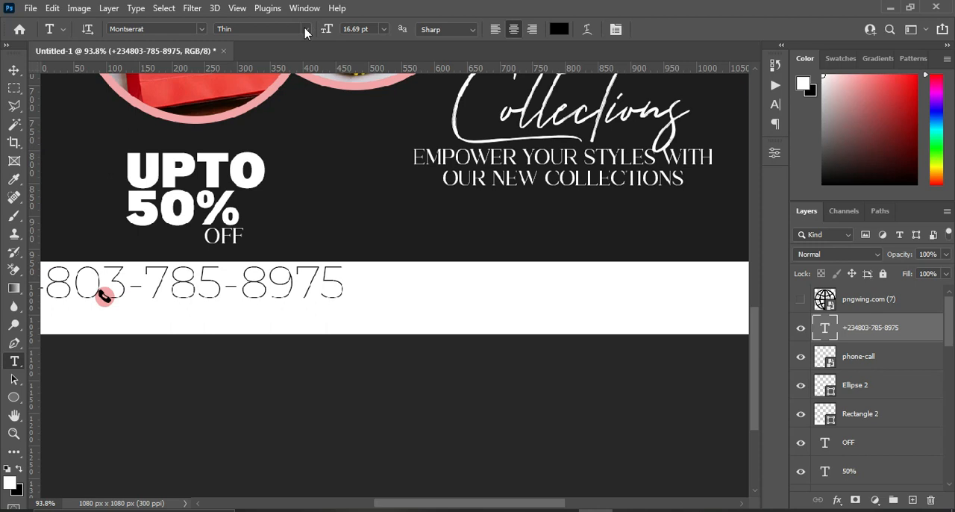
Set the phone number text's weight to SemiBold and move it directly beside the phone icon on the white bar.
left_click(305, 30)
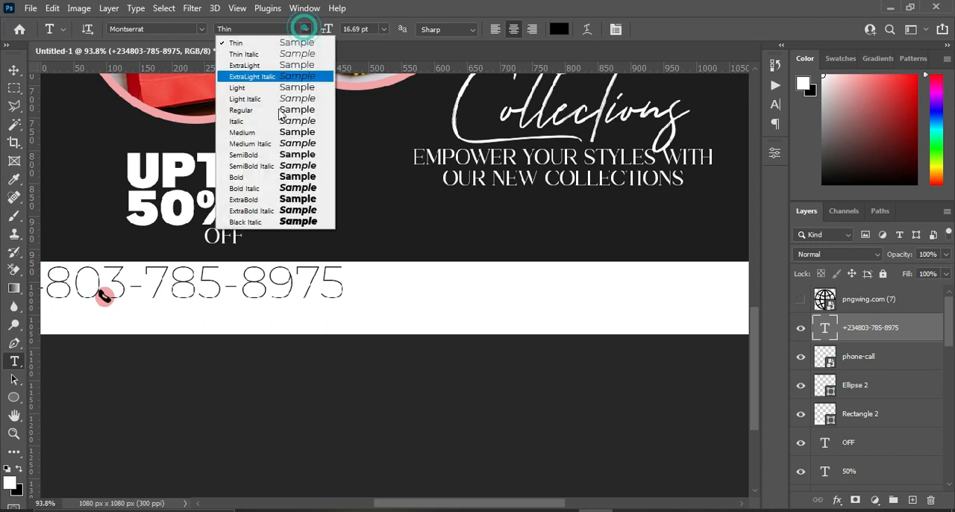
left_click(258, 155)
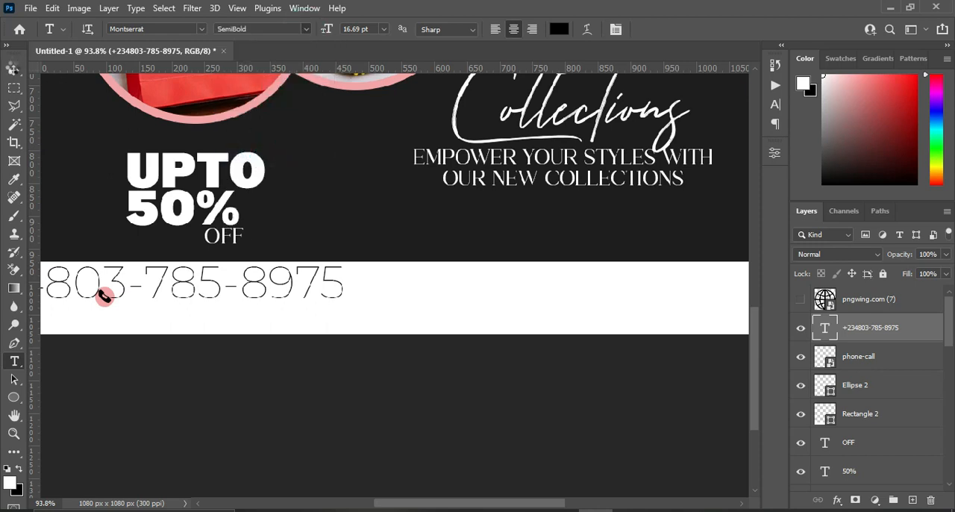
key("v")
left_click_drag(179, 284, 378, 300)
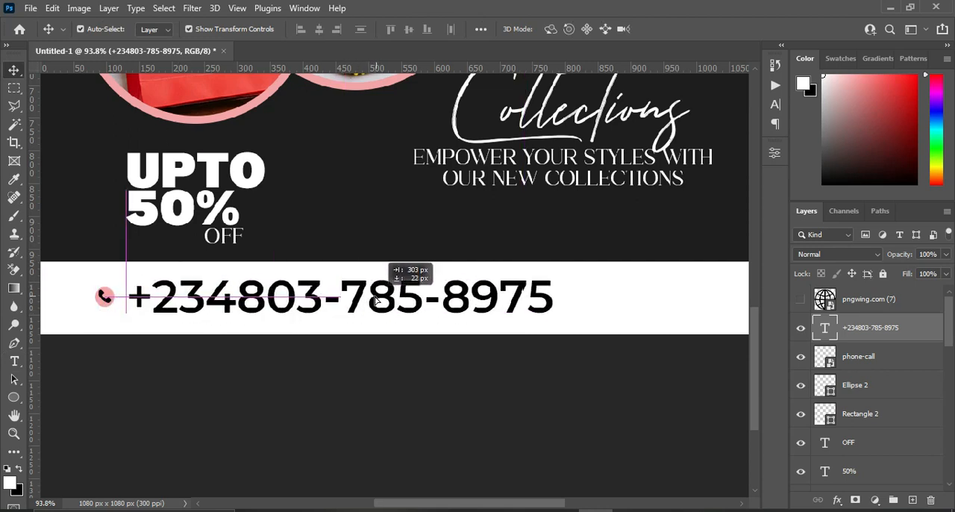
Scale down the phone number text proportionally so it becomes a compact line next to the phone icon.
key("ctrl+t")
left_click_drag(550, 298, 391, 298)
left_click(692, 29)
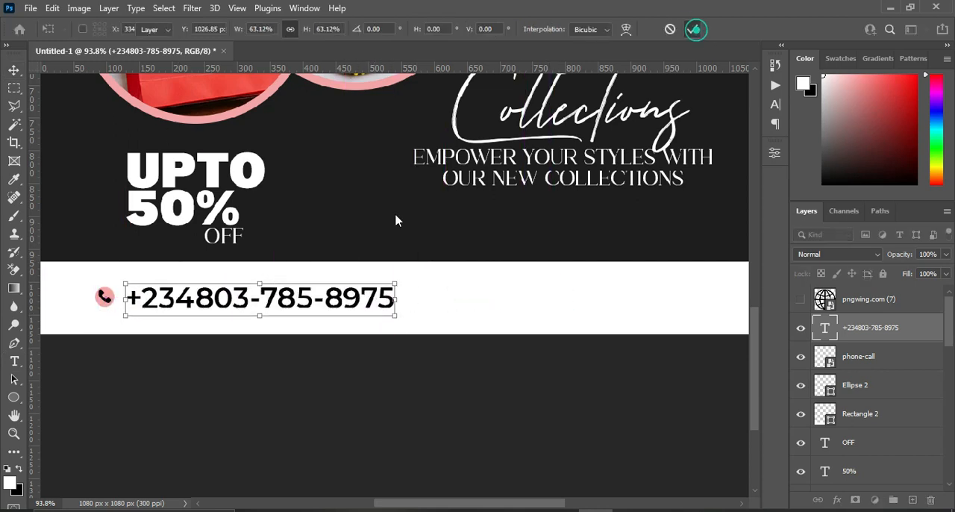
scroll(313, 232, "down", 3)
scroll(360, 256, "down", 2)
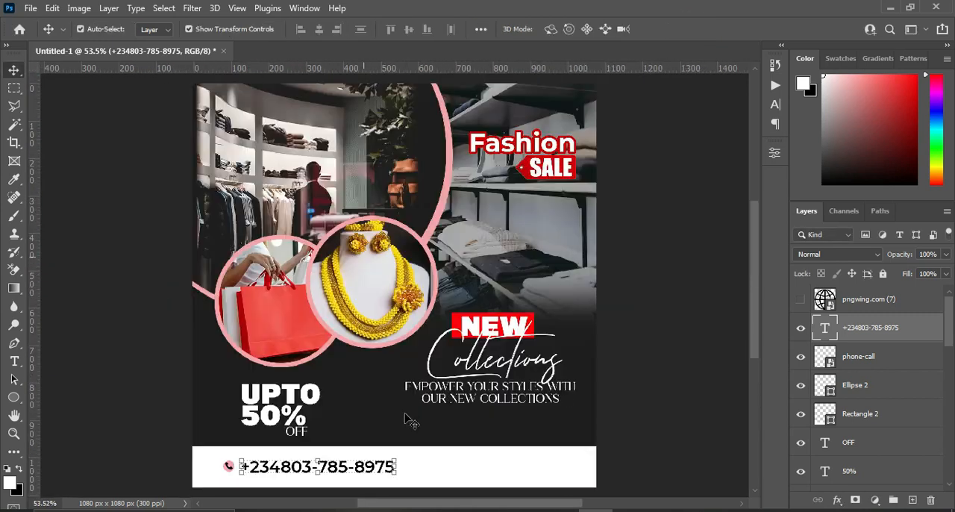
left_click_drag(399, 467, 360, 467)
left_click(692, 29)
Add a new layer above the phone number and choose the Facebook brush from the Social Media brush set.
left_click_drag(752, 276, 751, 301)
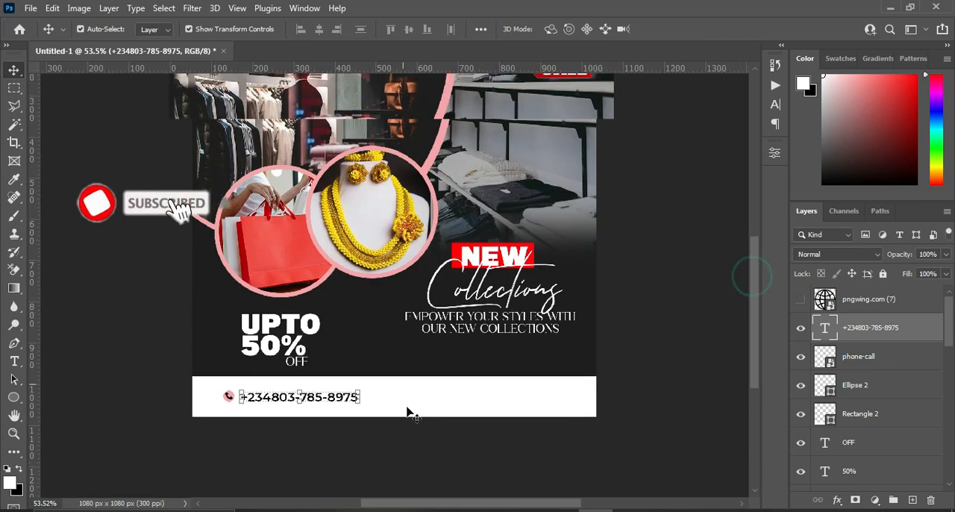
scroll(413, 408, "up", 6)
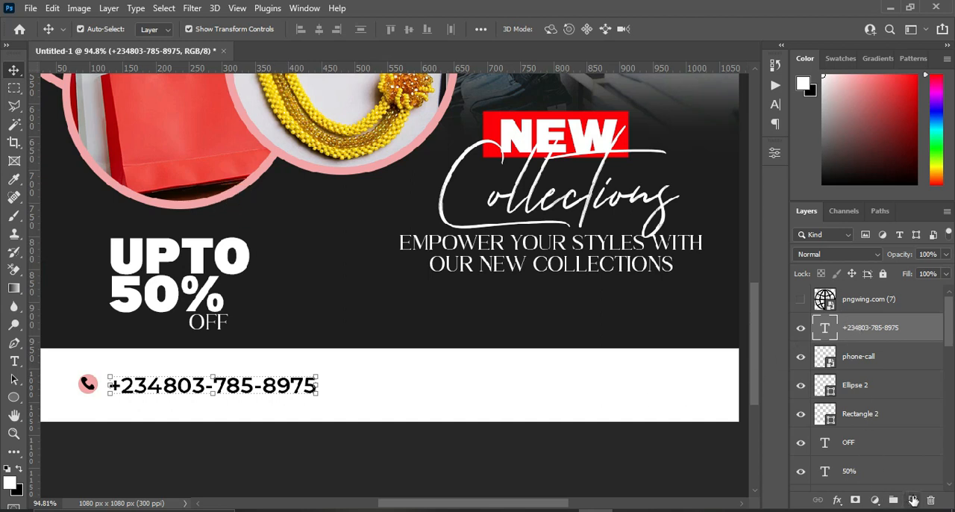
left_click(913, 500)
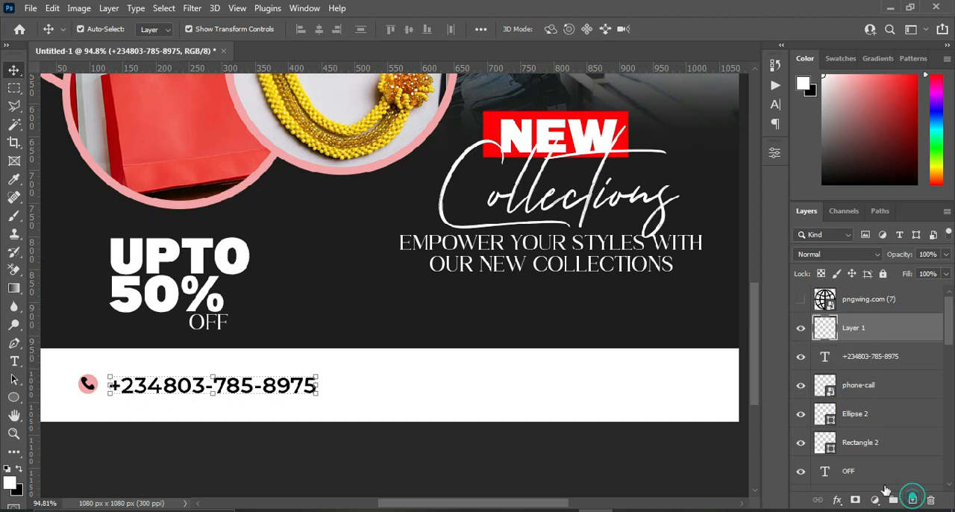
left_click(12, 216)
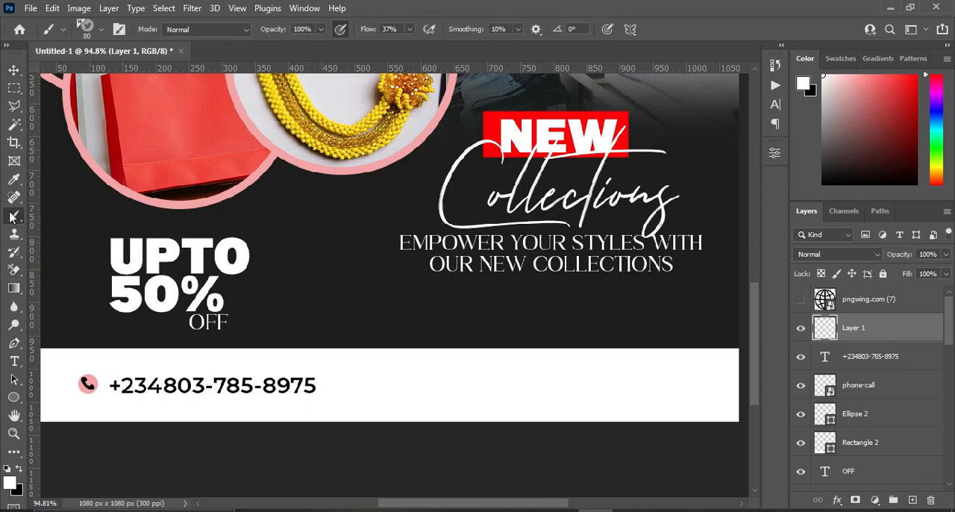
left_click(100, 31)
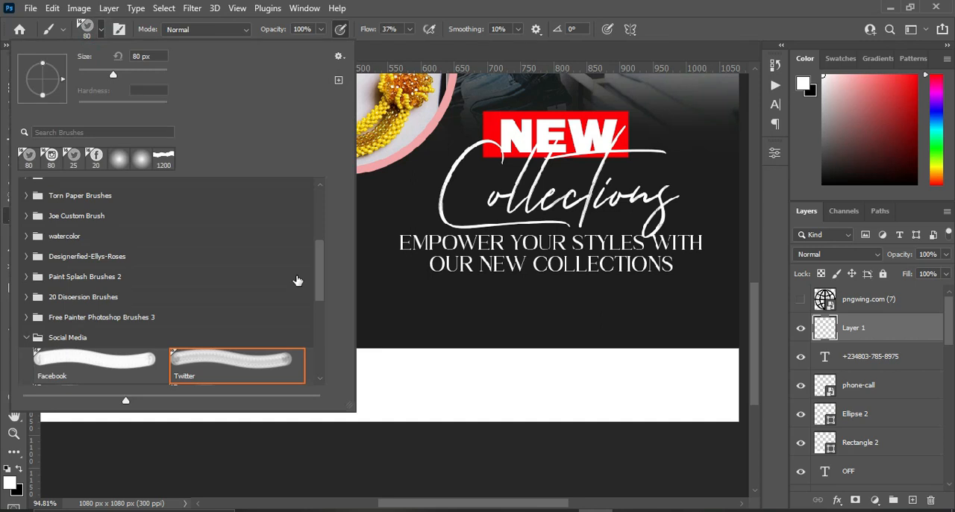
mouse_move(319, 287)
left_mouse_down()
mouse_move(319, 278)
mouse_move(319, 305)
left_mouse_up()
left_click(88, 298)
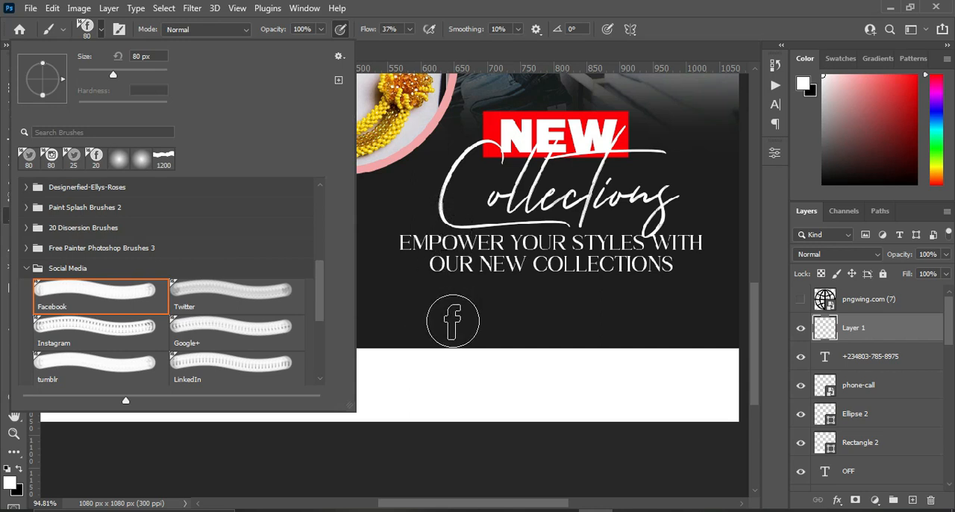
left_click(97, 30)
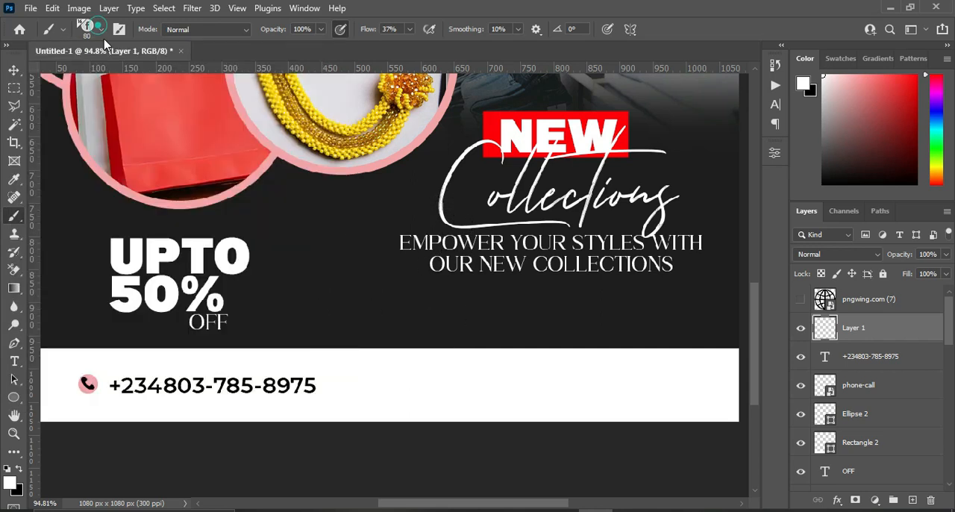
Set the foreground color to the pink of the photo circle's border (f4a5a7).
left_click(11, 482)
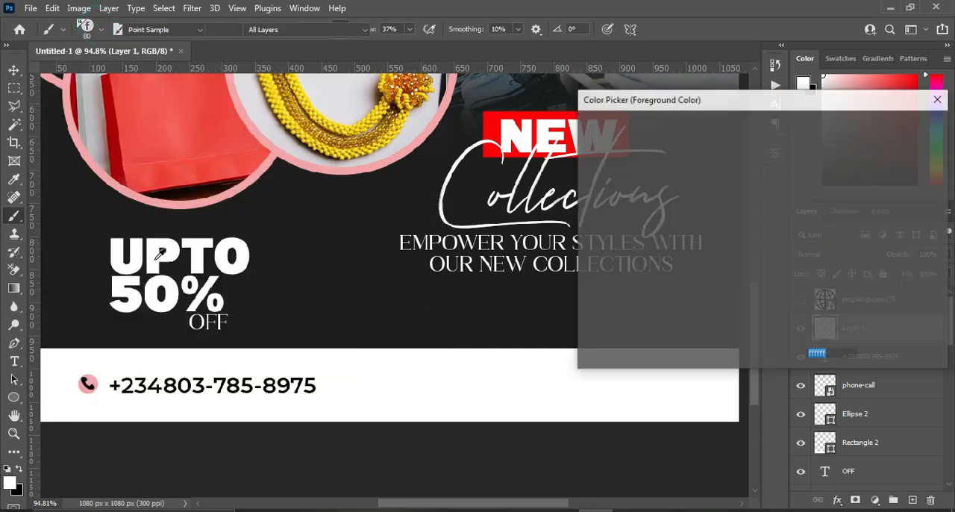
left_click(238, 188)
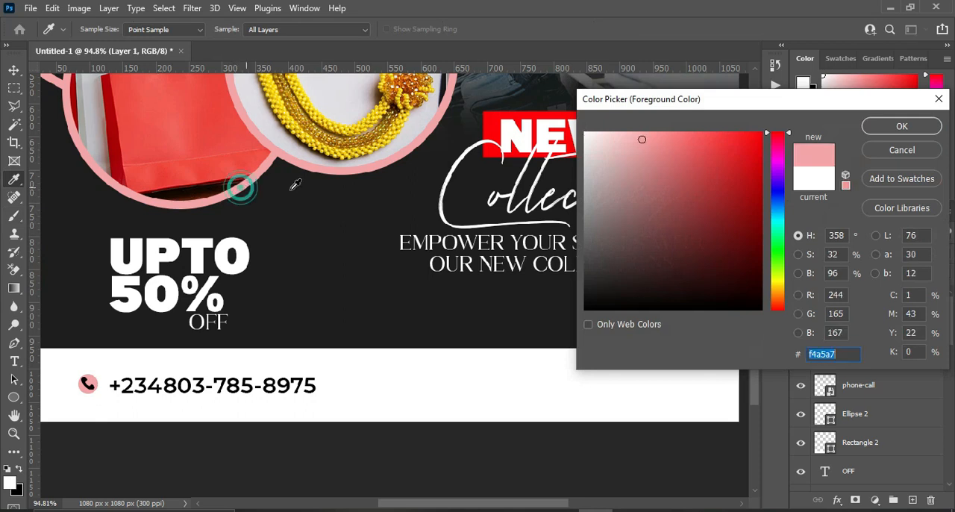
left_click(901, 126)
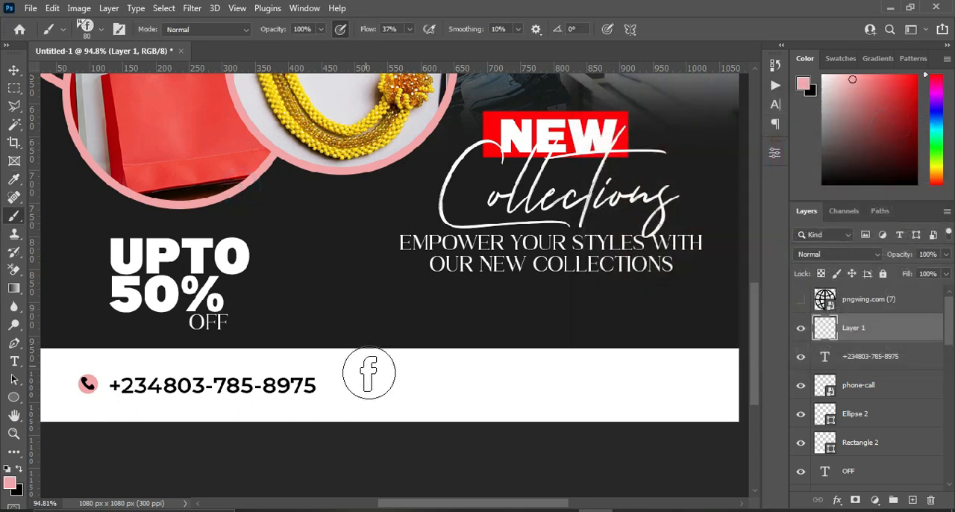
Reduce the brush size to 25 px and stamp the Facebook icon on the white bar to the right of the phone number.
key("bracketleft")
key("bracketleft")
key("bracketleft")
key("bracketleft")
key("bracketleft")
key("bracketleft")
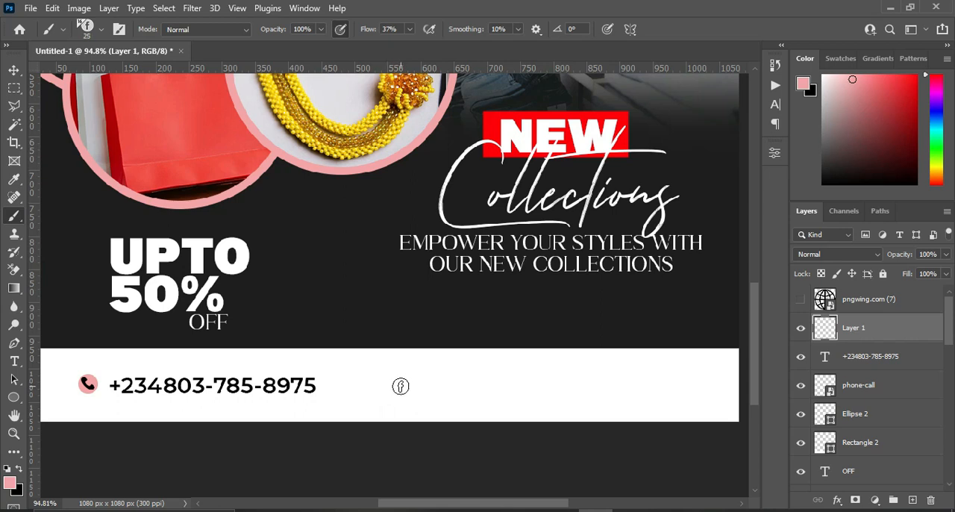
left_click(401, 386)
left_click(400, 386)
Choose the Instagram brush from the Social Media set and add a new layer above the Facebook icon's layer.
left_click(101, 30)
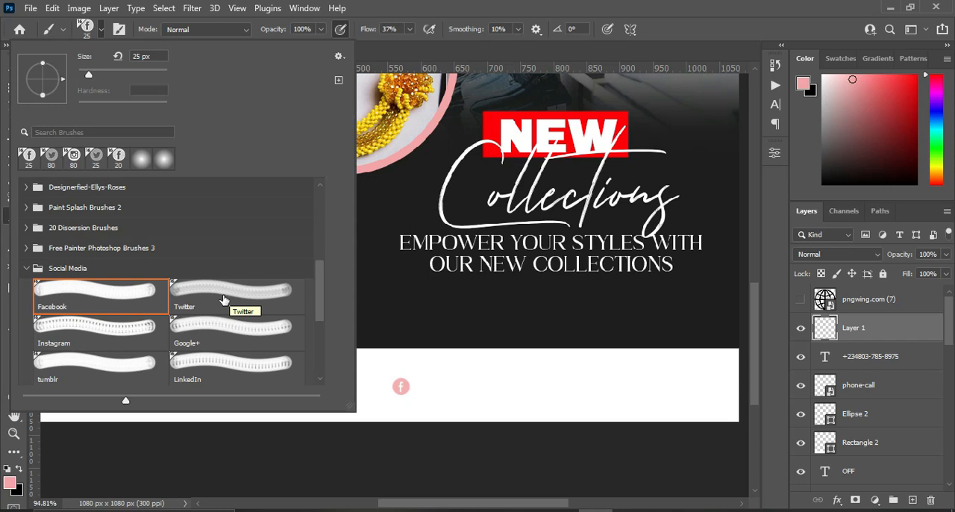
left_click(87, 330)
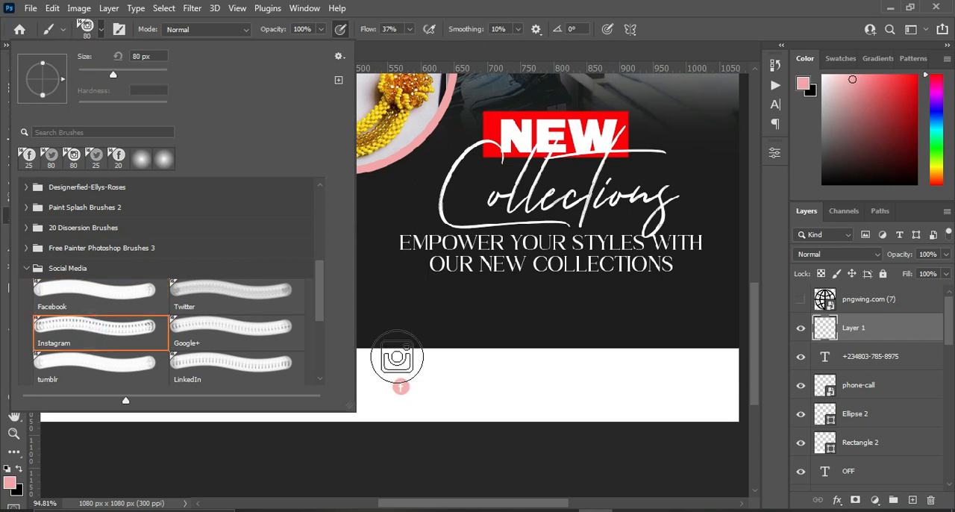
left_click(97, 30)
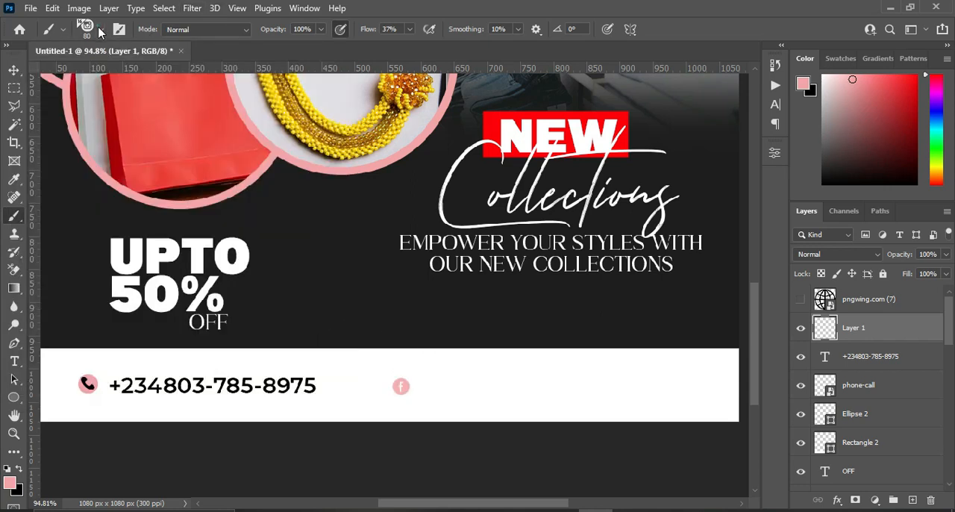
left_click(916, 501)
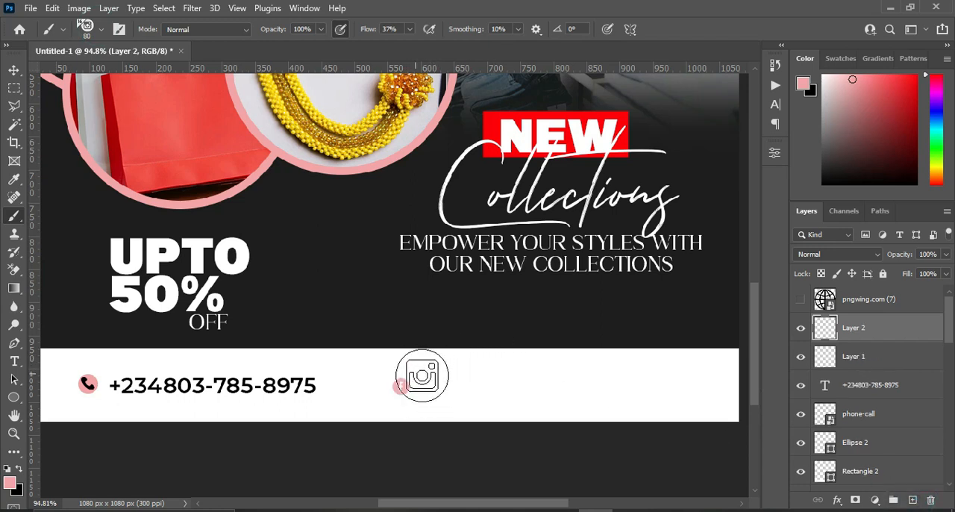
Reduce the Instagram brush to 25 px and stamp its icon between the phone number and the Facebook icon.
key("bracketleft")
key("bracketleft")
key("bracketleft")
key("bracketleft")
key("bracketleft")
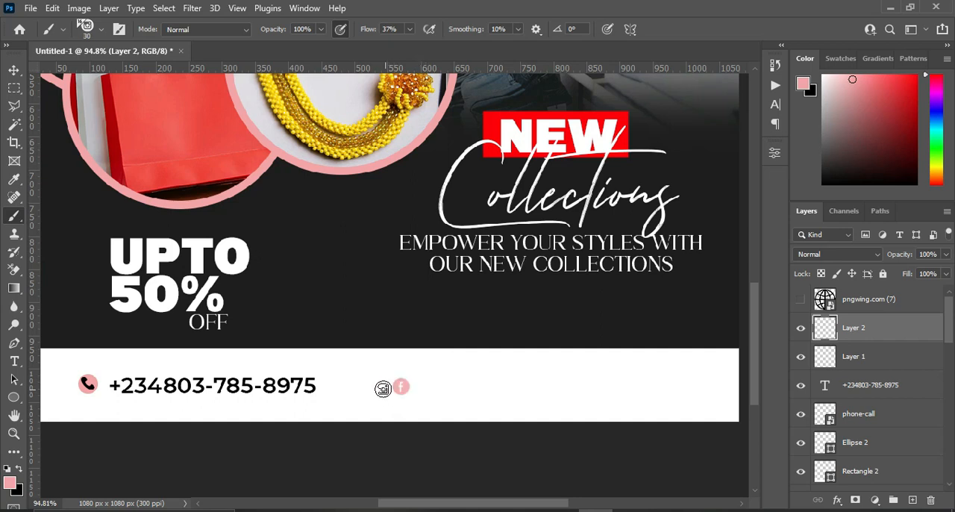
key("bracketright")
left_click(401, 386)
key("bracketleft")
left_click(379, 386)
Add another new layer and choose the Twitter brush from the Social Media set, reducing its size to 25 px.
left_click(911, 499)
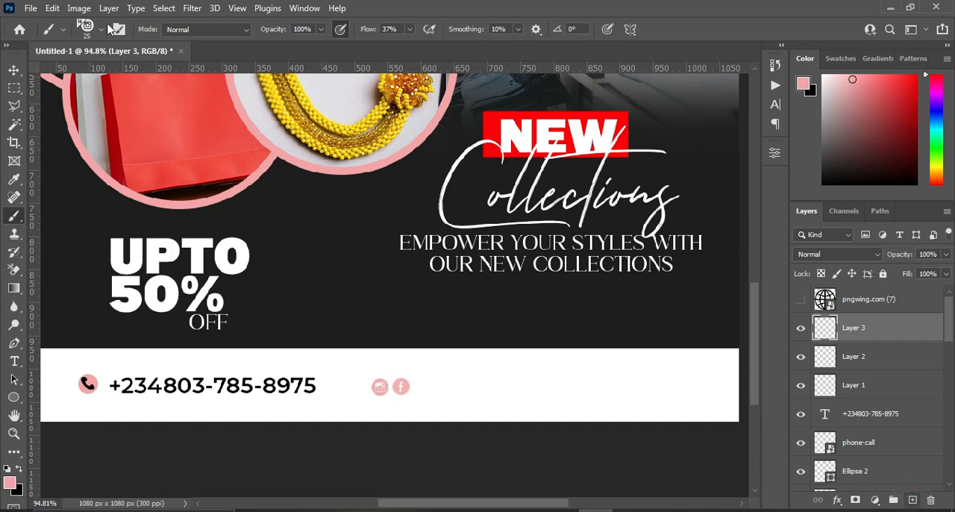
left_click(103, 30)
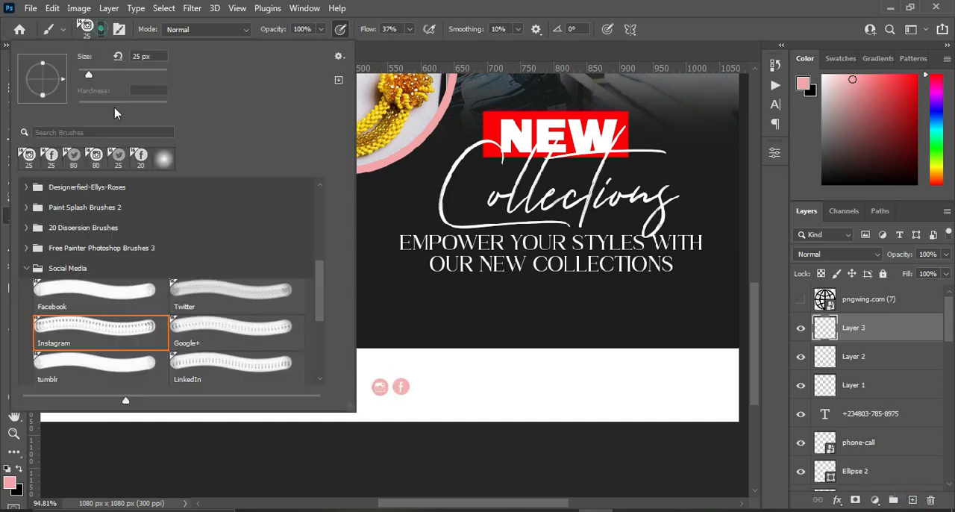
left_click(225, 290)
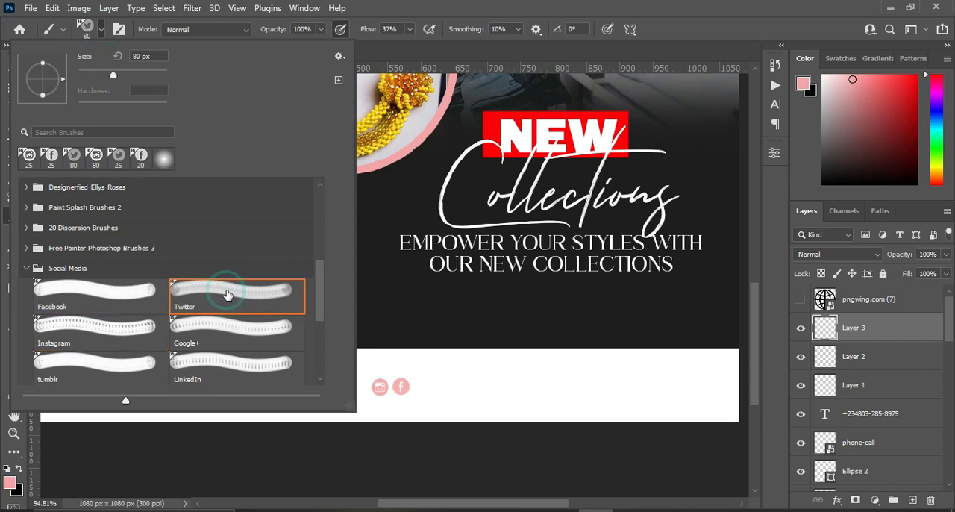
left_click(102, 29)
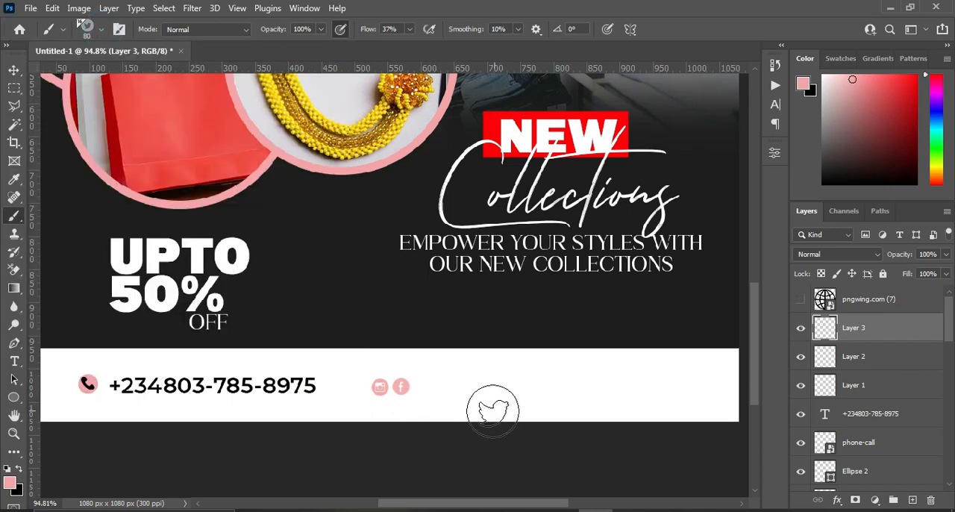
key("bracketleft")
key("bracketleft")
key("bracketleft")
key("bracketleft")
key("bracketleft")
key("bracketleft")
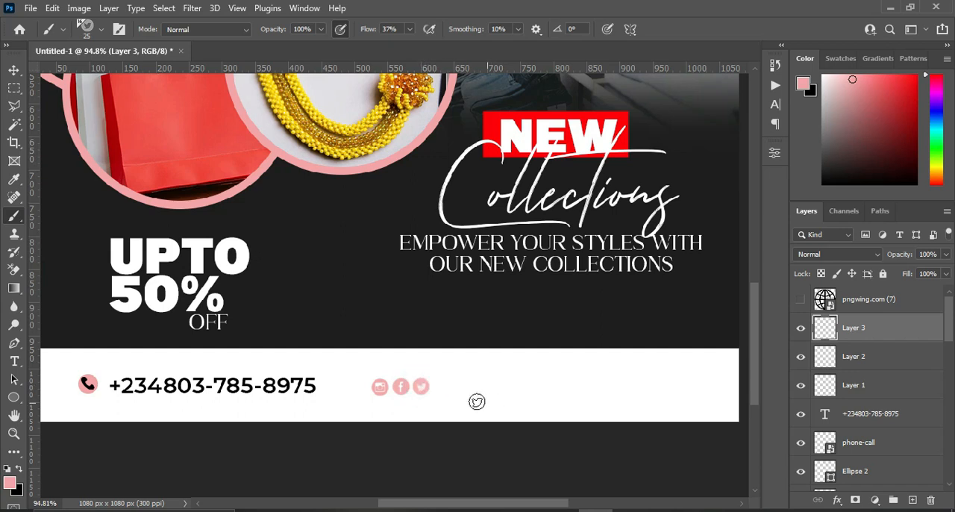
Select the Instagram, Facebook and Twitter icon layers and align their vertical centres.
left_click(14, 71)
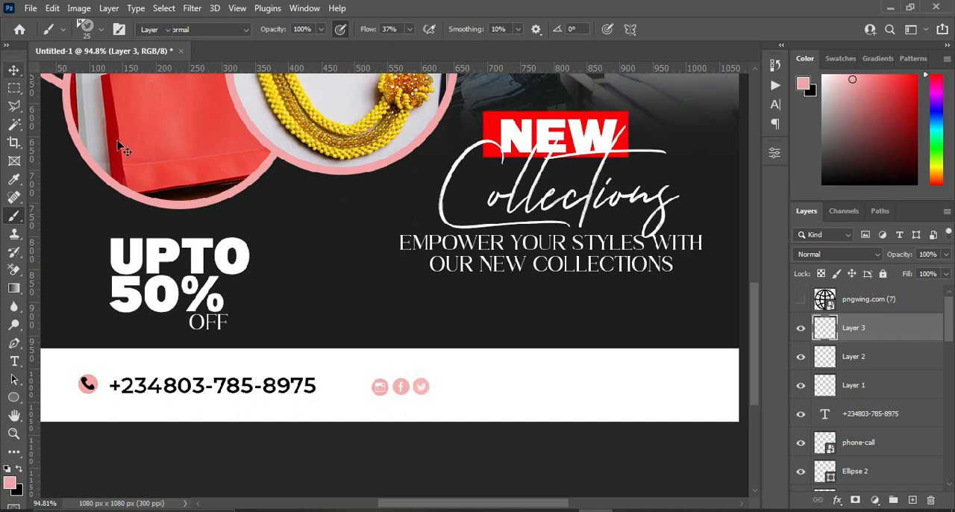
left_click(887, 387, "shift")
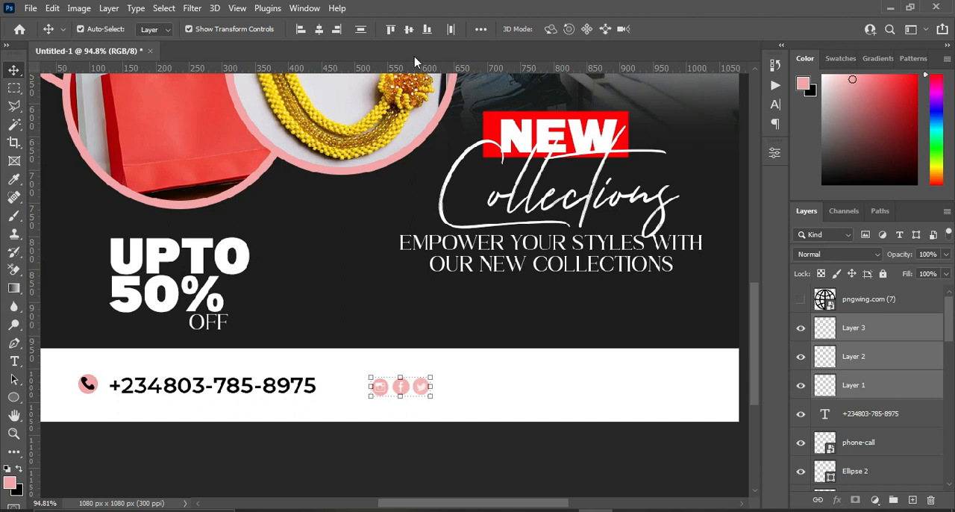
left_click(406, 30)
left_click(451, 446)
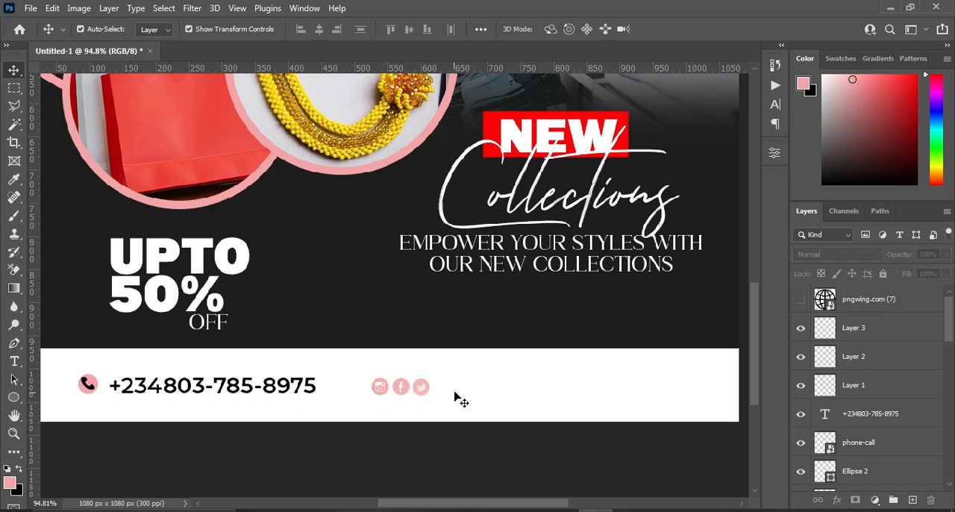
Copy "fashionstylescollections" from the Text file in Notepad and paste it as a new text layer on the flyer's white bar.
left_click(663, 511)
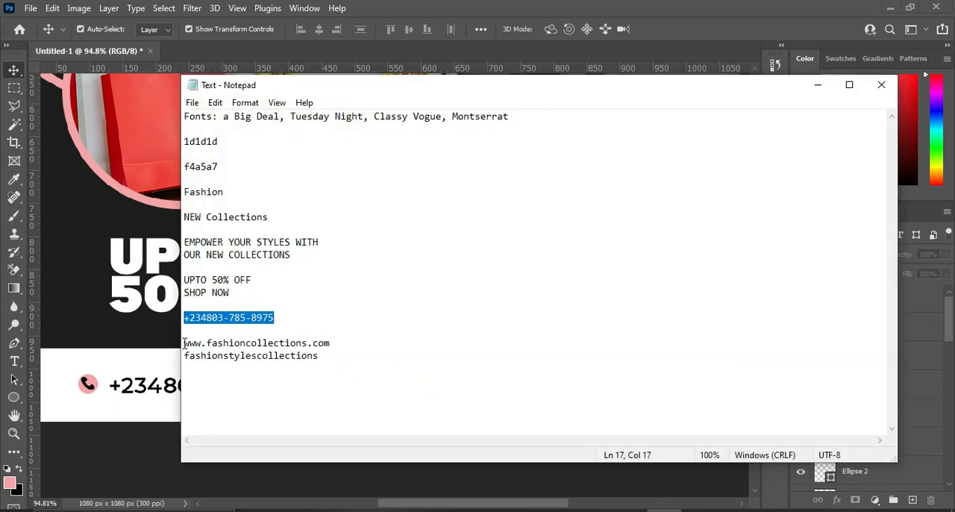
mouse_move(183, 343)
left_mouse_down()
mouse_move(268, 349)
mouse_move(183, 357)
left_mouse_up()
key("ctrl+c")
left_click(323, 355)
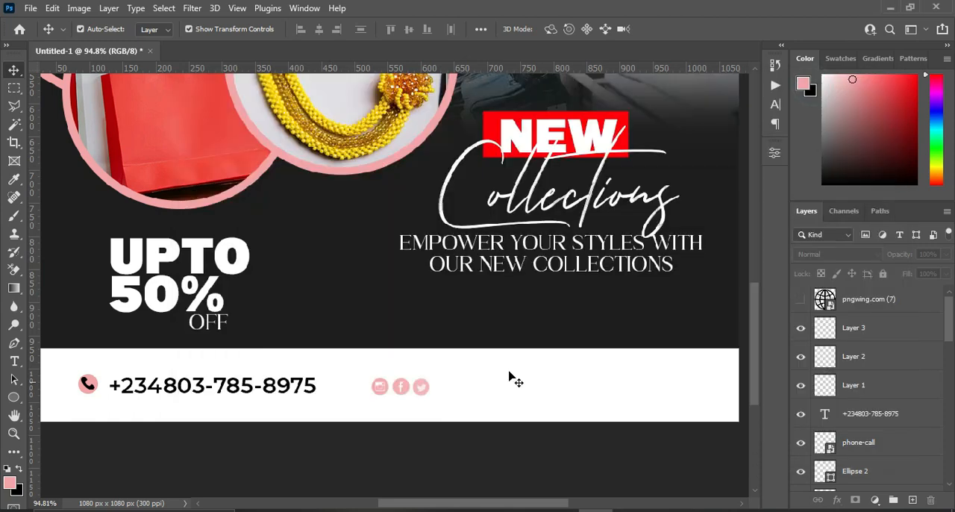
key("t")
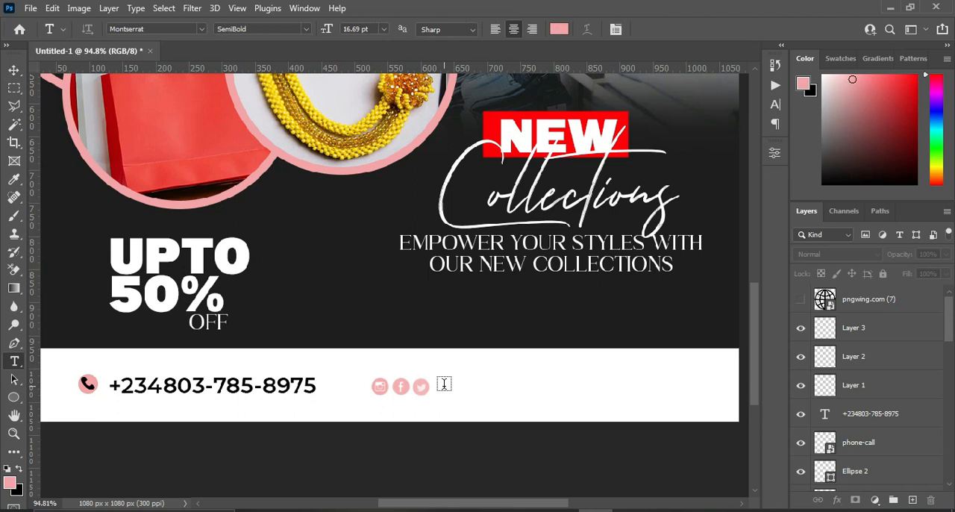
left_click(443, 376)
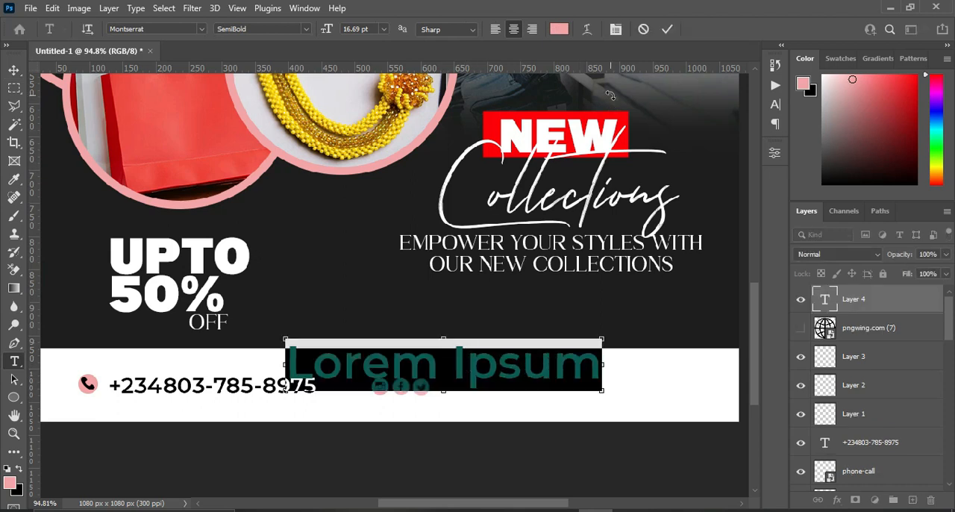
key("ctrl+v")
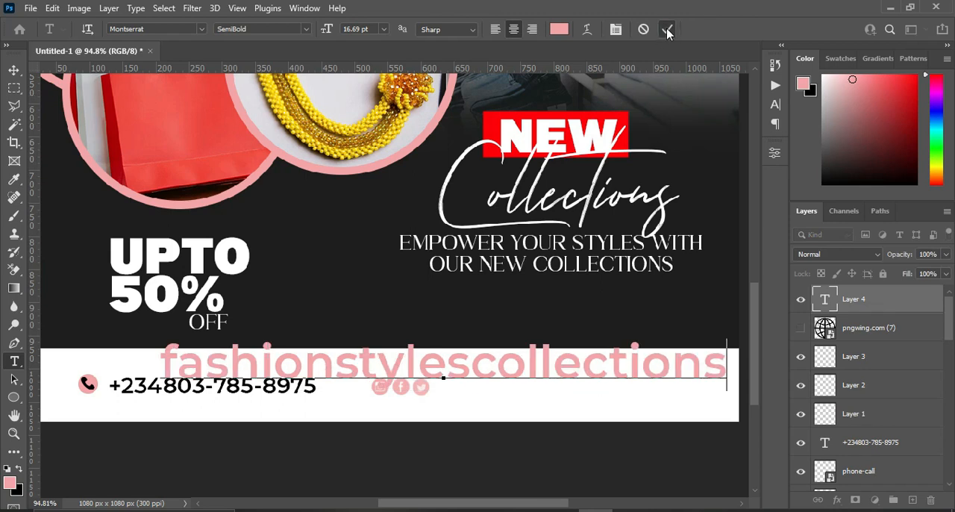
left_click(669, 29)
Change the fashionstylescollections text colour to black, 000000.
left_click(558, 30)
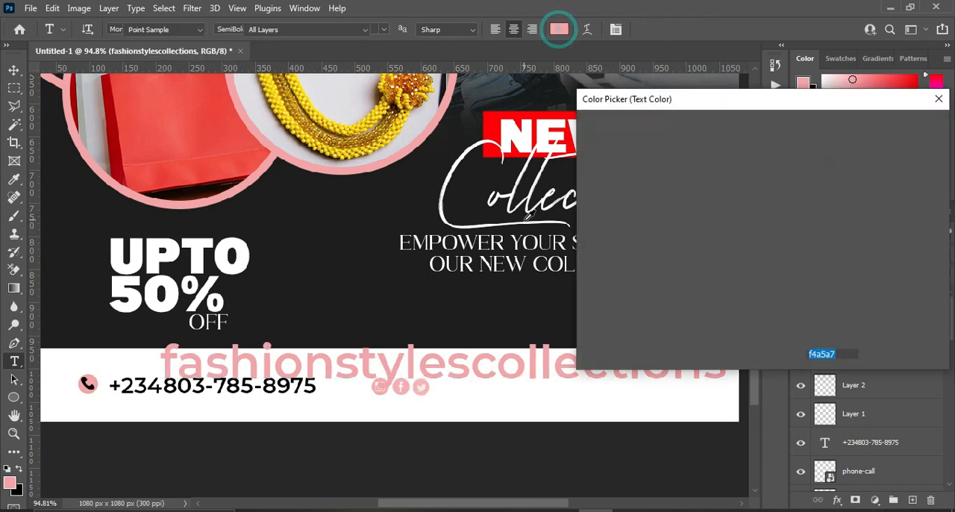
left_click(588, 305)
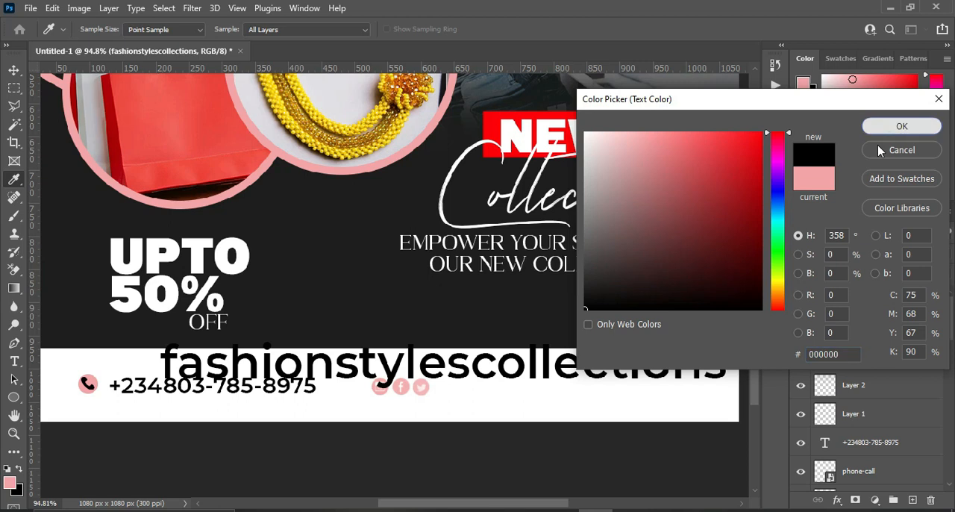
left_click(901, 127)
Scale the fashionstylescollections text to about 38%, place it beside the Twitter icon and move its layer below pngwing.com (7).
key("v")
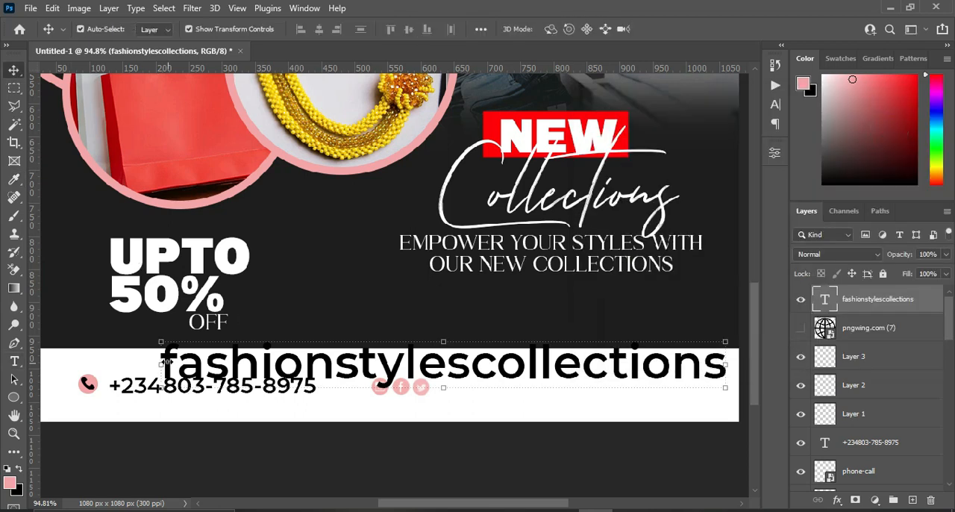
left_click_drag(162, 364, 512, 374)
left_click_drag(632, 373, 567, 380)
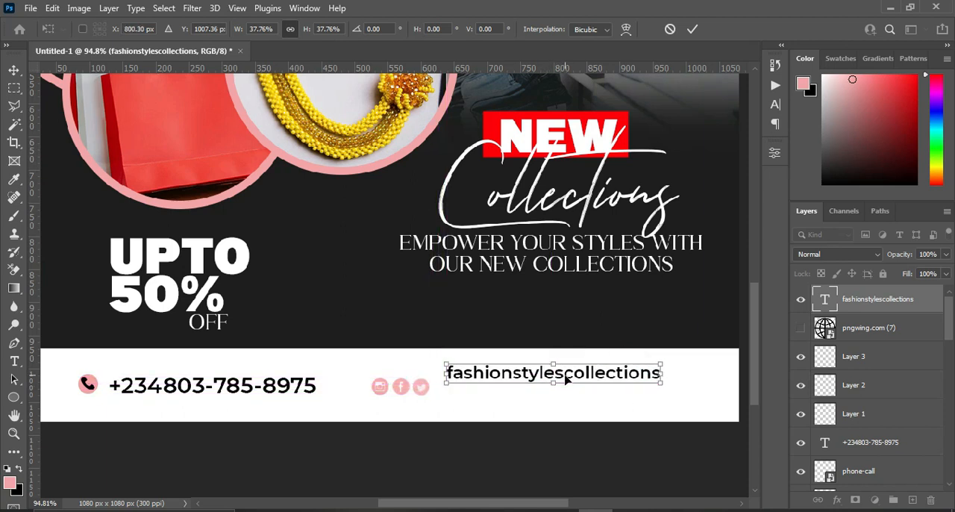
left_click(692, 29)
left_click(831, 300)
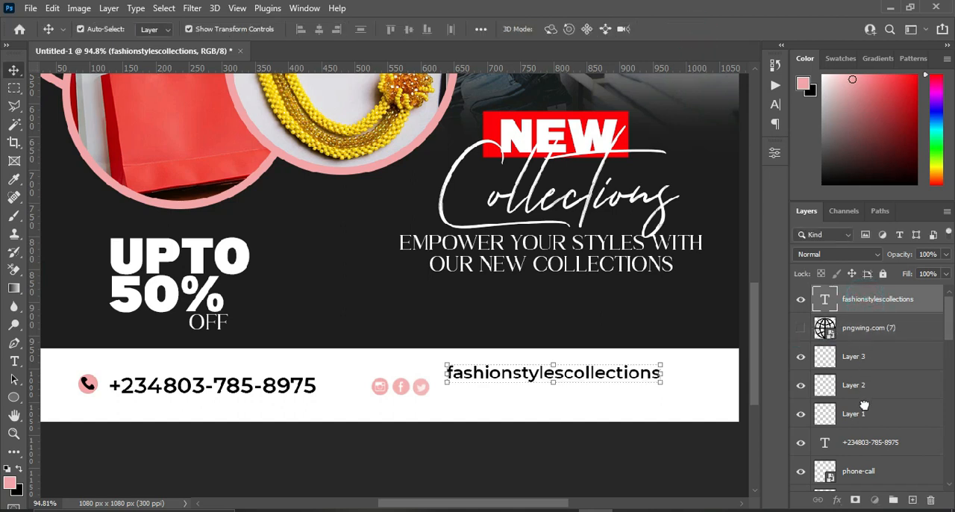
left_click_drag(864, 405, 864, 372)
Nudge the three social media icons up and right together to line up just before the fashionstylescollections text.
left_click(865, 368)
left_click(867, 420, "shift")
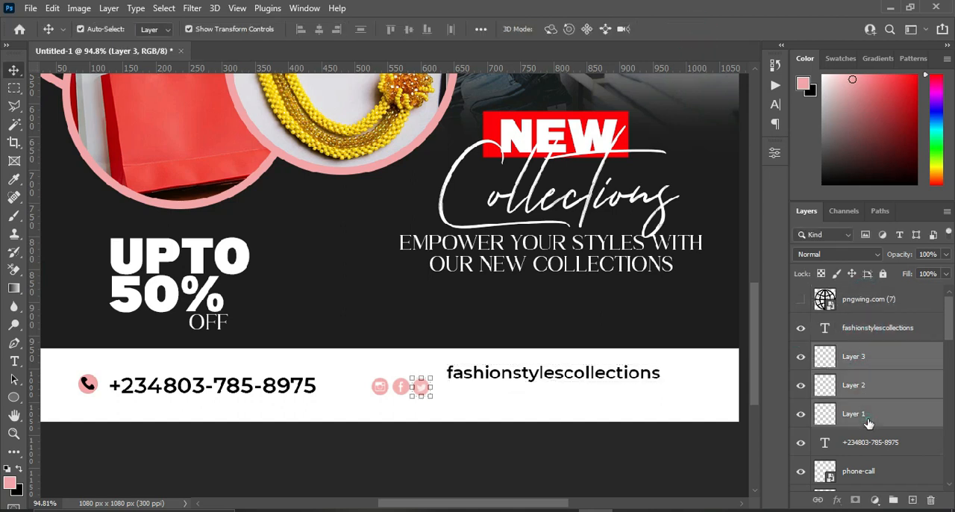
key("shift+Up")
key("shift+Up")
key("Down")
key("Down")
key("Down")
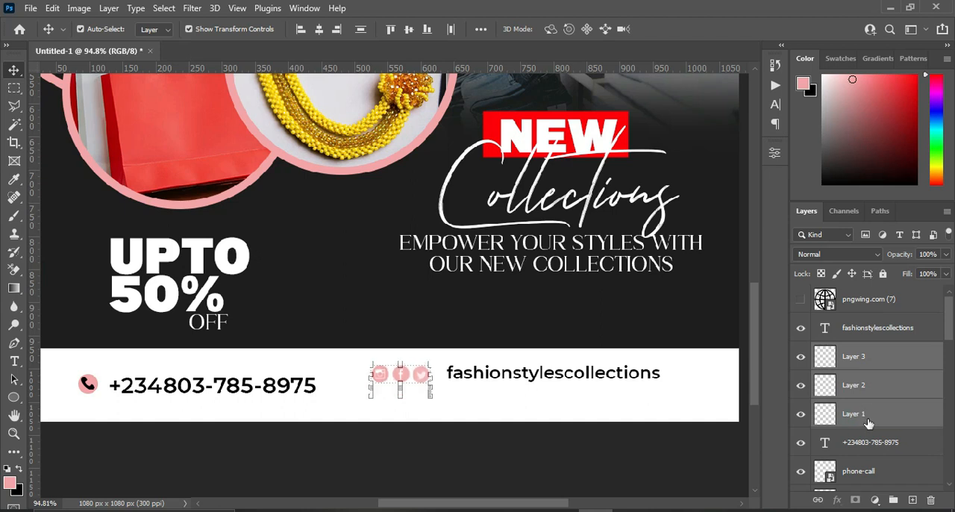
key("Right")
key("Right")
key("Right")
key("Right")
key("Right")
key("Right")
key("Right")
key("Right")
key("Right")
key("Right")
key("Right")
key("Right")
key("Right")
key("Right")
key("Right")
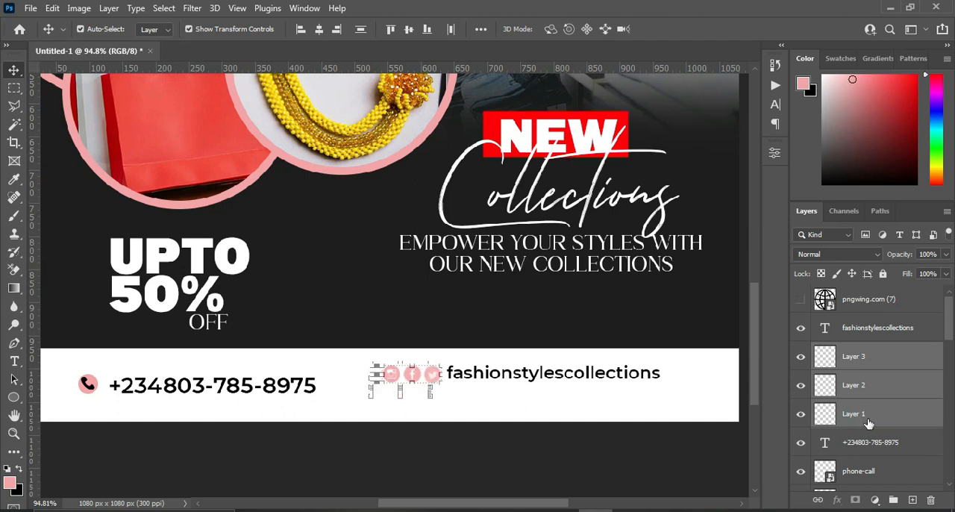
key("Right")
key("Right")
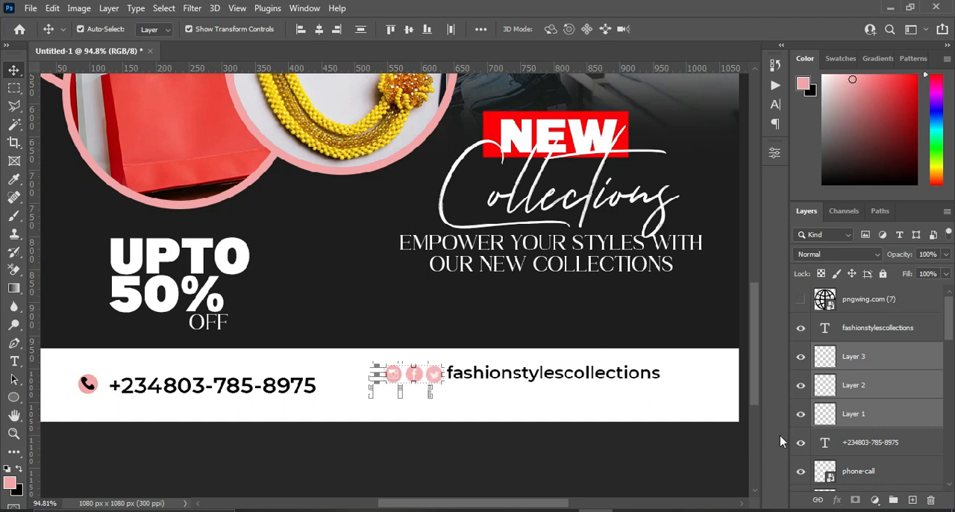
left_click(697, 457)
Draw a pink circle about 24 px across with the Ellipse tool and place it directly below the Instagram icon.
scroll(369, 407, "up", 2)
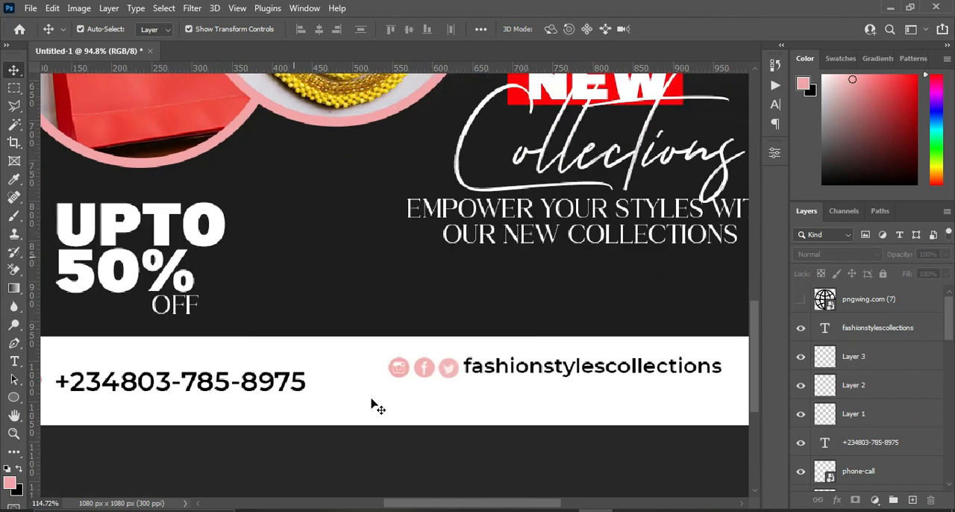
scroll(398, 370, "down", 3)
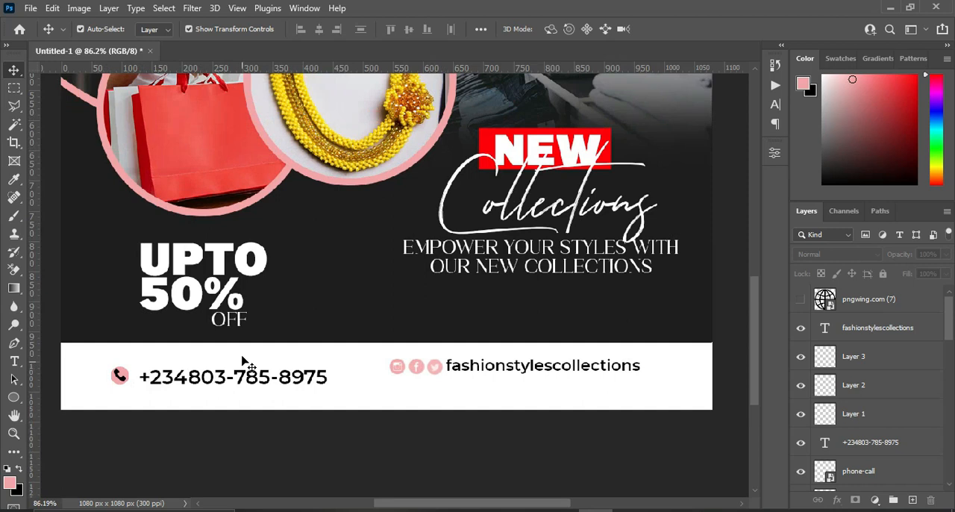
left_click(13, 398)
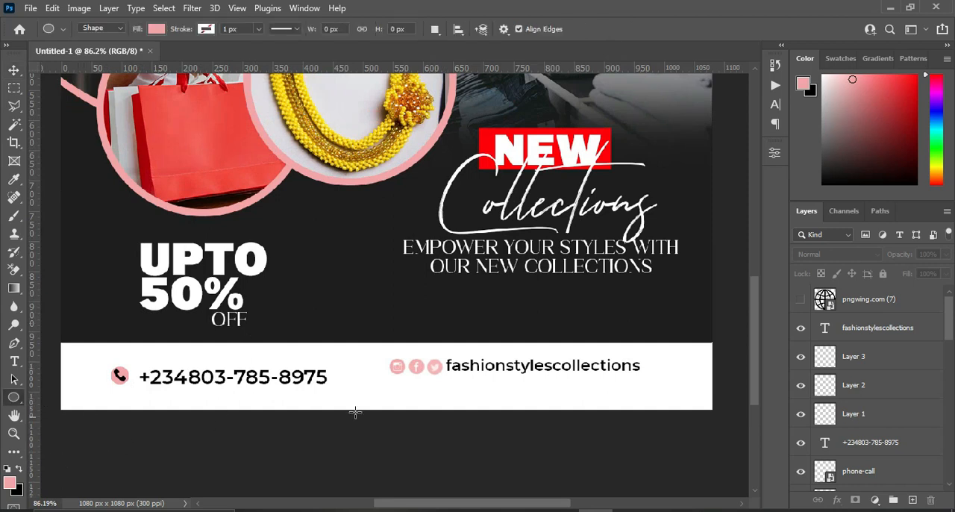
scroll(491, 402, "up", 3)
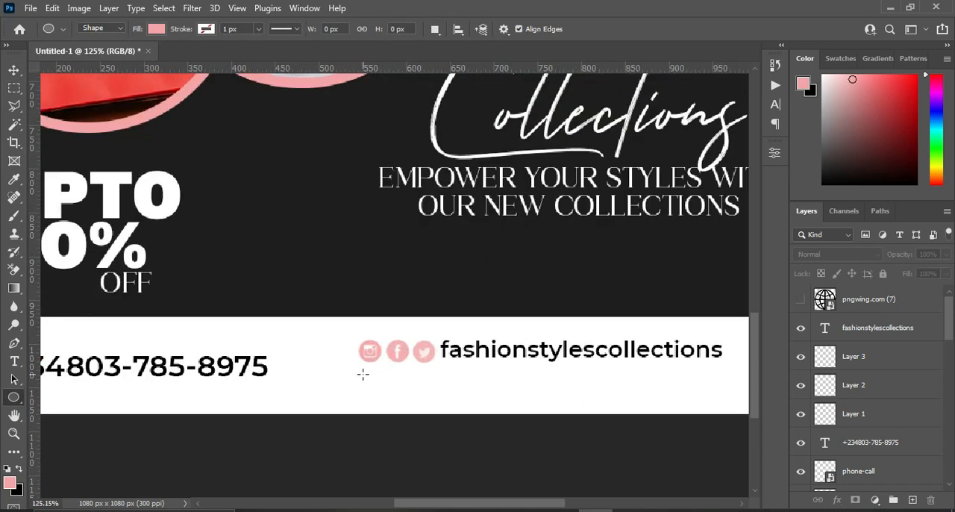
left_click_drag(362, 374, 385, 395)
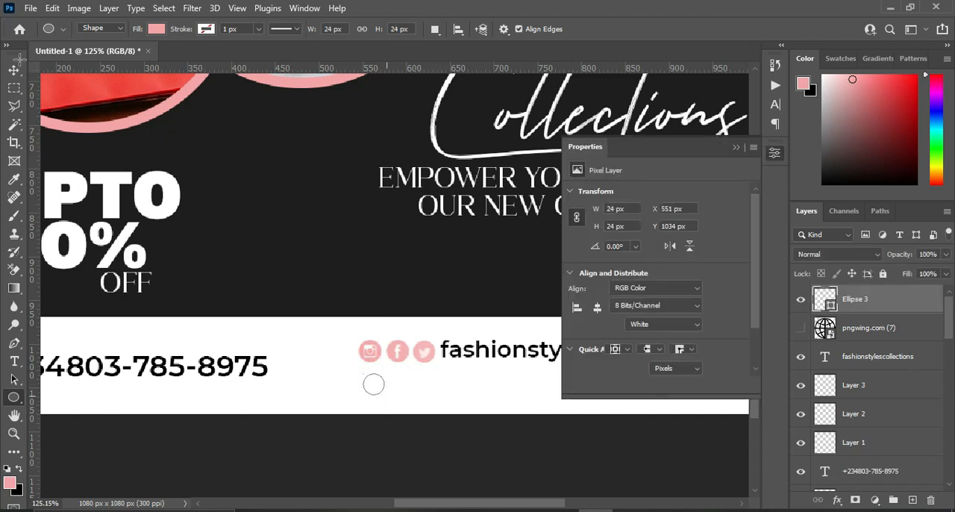
key("v")
left_click_drag(372, 388, 384, 403)
left_click(415, 443)
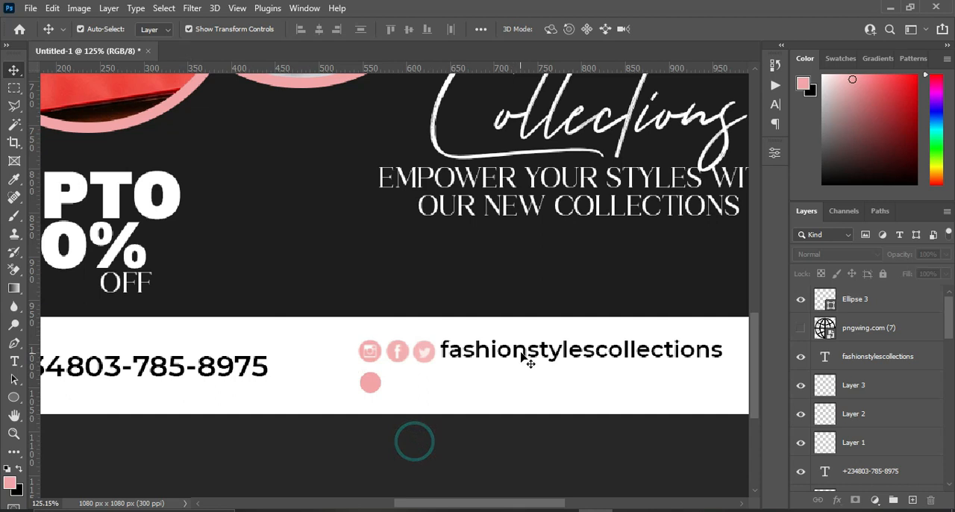
key("alt+Tab")
left_click_drag(329, 344, 191, 342)
key("ctrl+c")
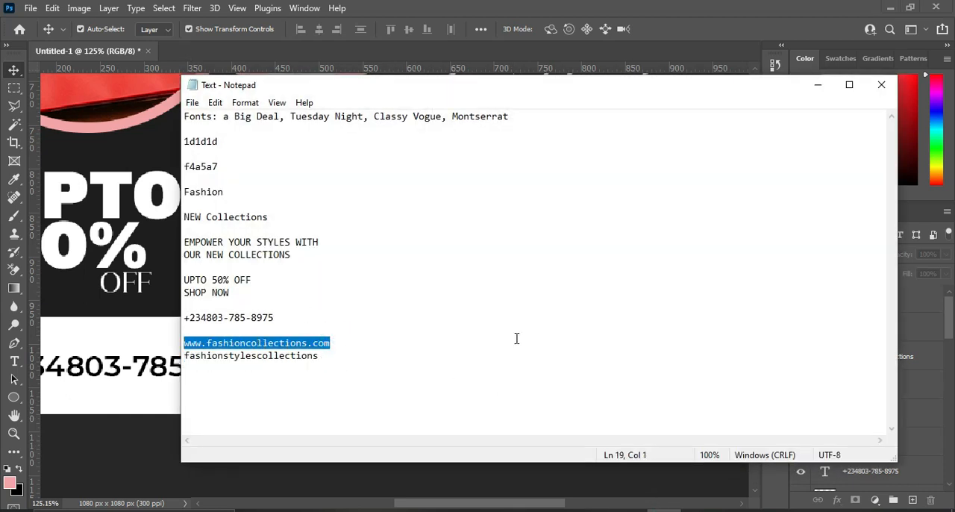
left_click(817, 85)
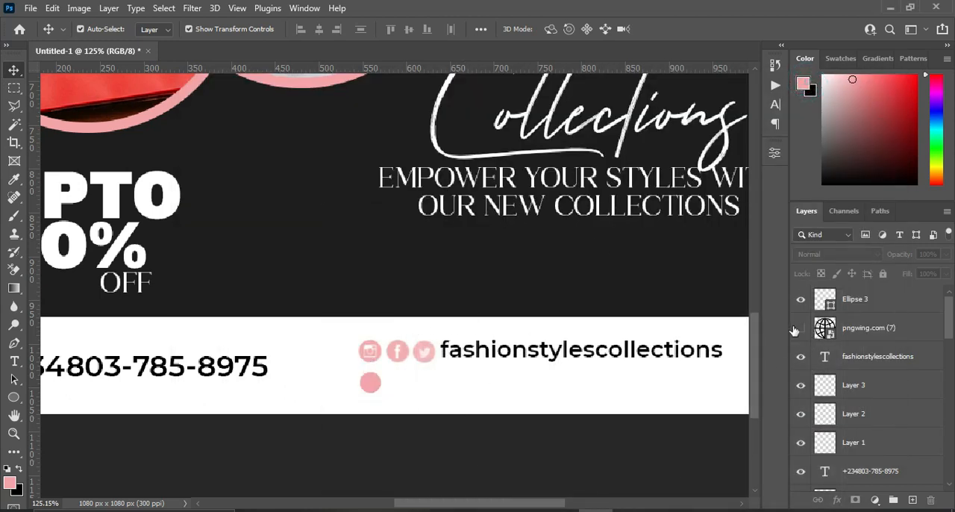
Move the pngwing.com (7) globe layer above the Ellipse 3 layer and make it visible.
left_click_drag(865, 306, 817, 330)
left_click(855, 299)
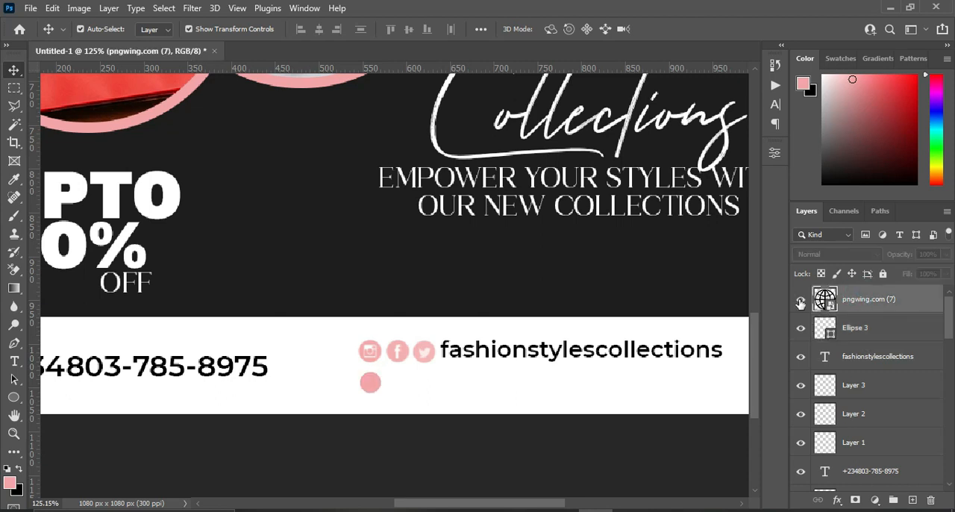
left_click(800, 299)
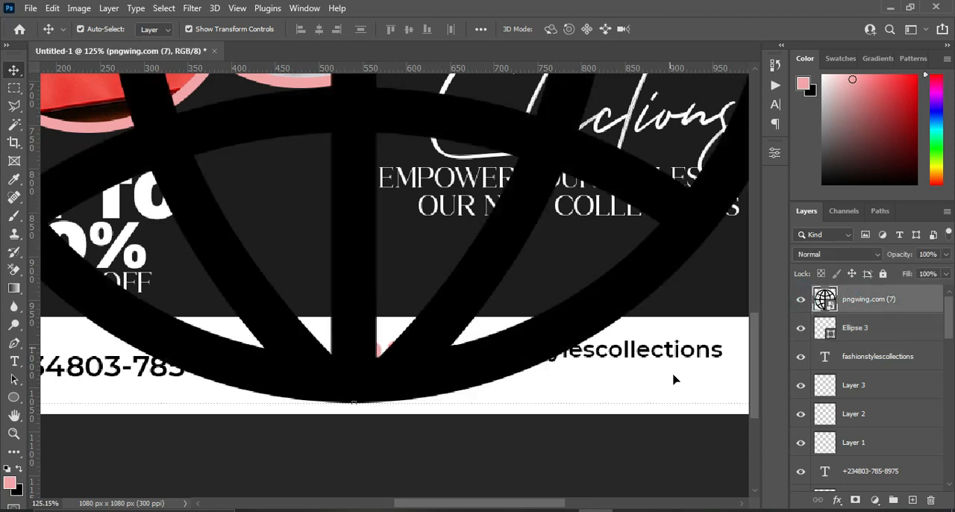
Scale the globe down to about 0.17% and centre it on the pink circle below the Instagram icon.
key("ctrl+t")
left_click_drag(680, 411, 400, 364)
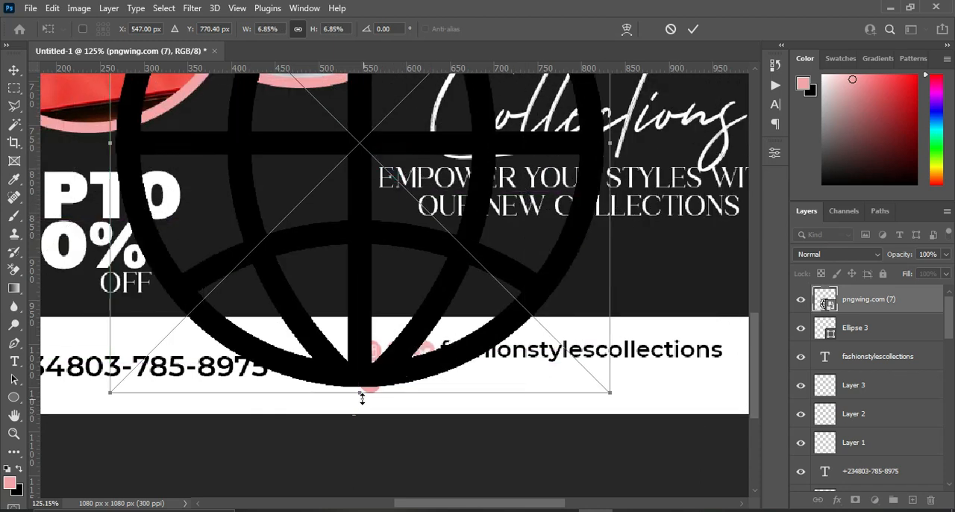
left_click_drag(361, 393, 361, 167)
left_click_drag(366, 137, 378, 375)
scroll(369, 380, "up", 3)
left_click(379, 374)
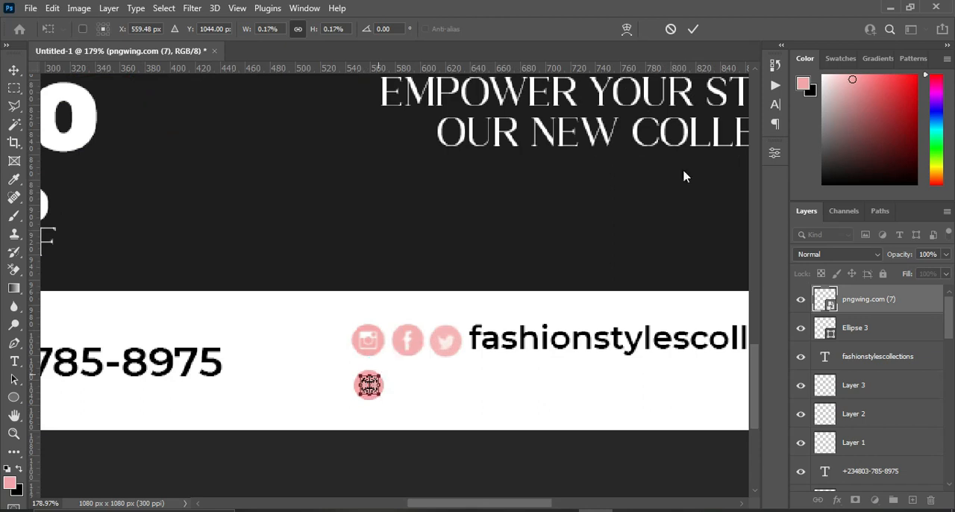
left_click(693, 29)
scroll(463, 273, "down", 3)
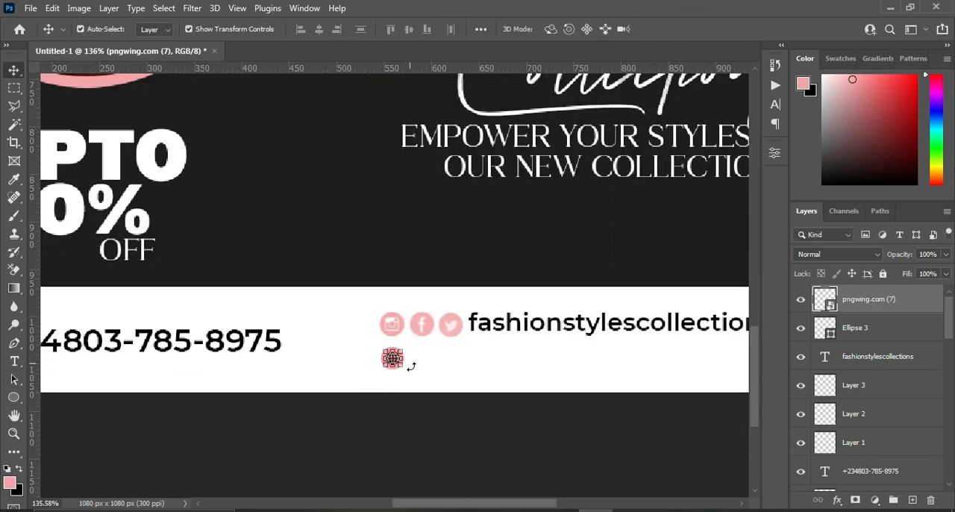
Turn the globe icon white with a Hue/Saturation adjustment.
scroll(409, 364, "up", 3)
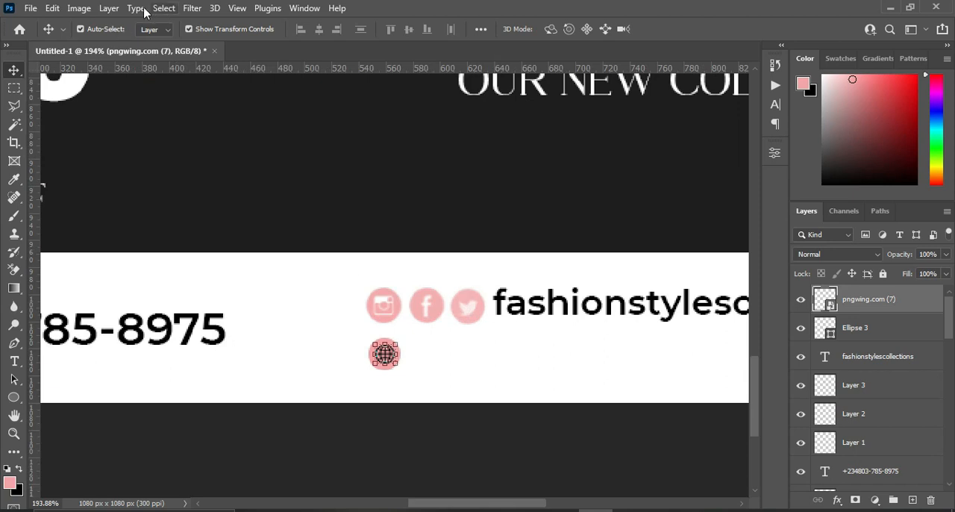
left_click(79, 9)
mouse_move(108, 44)
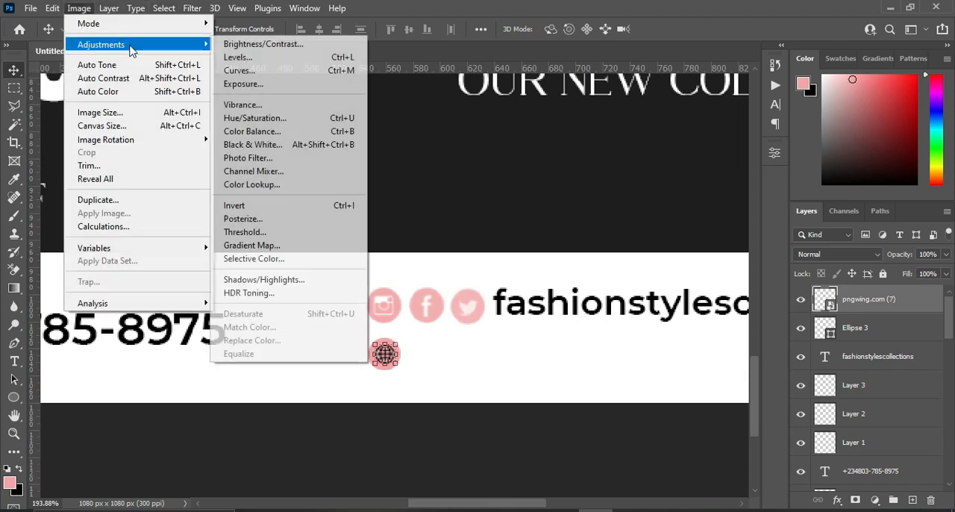
left_click(260, 119)
left_click_drag(440, 242, 506, 241)
left_click(597, 101)
scroll(458, 350, "down", 2)
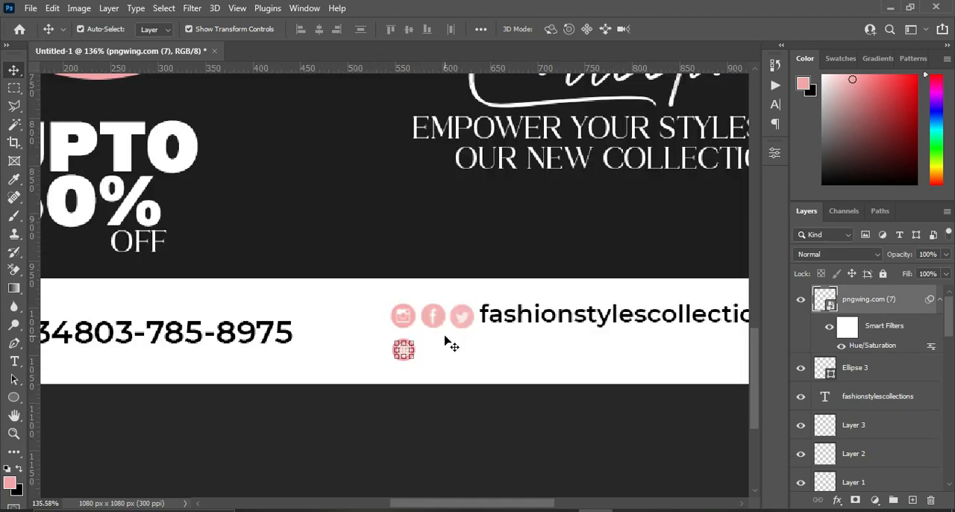
key("t")
left_click(438, 353)
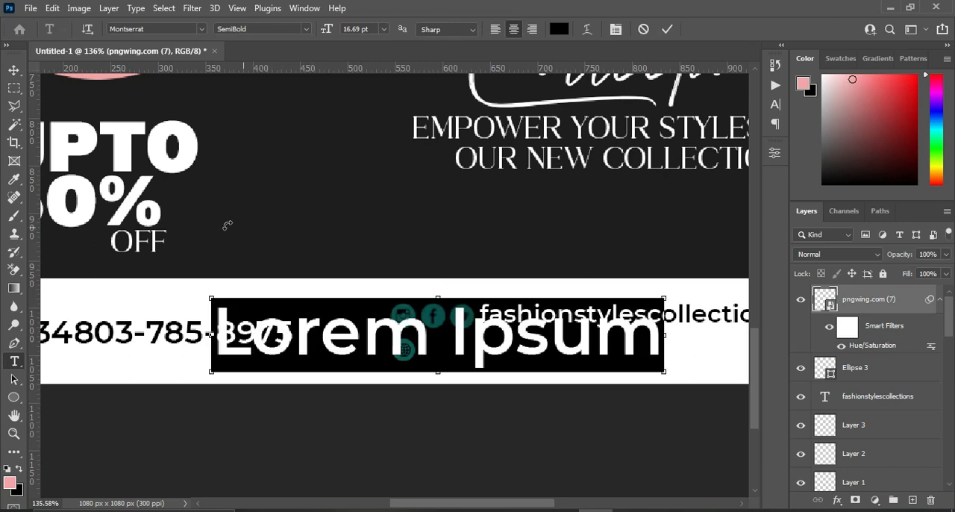
key("ctrl+v")
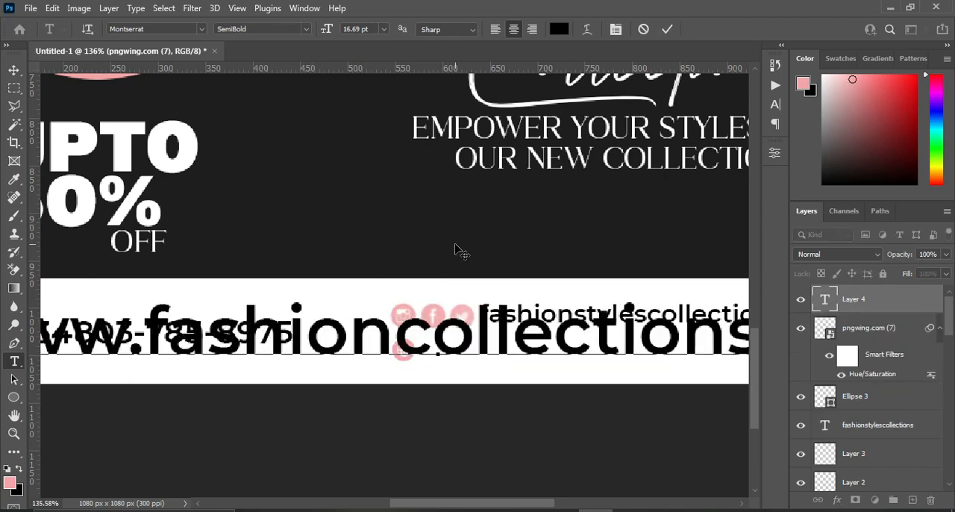
left_click(664, 31)
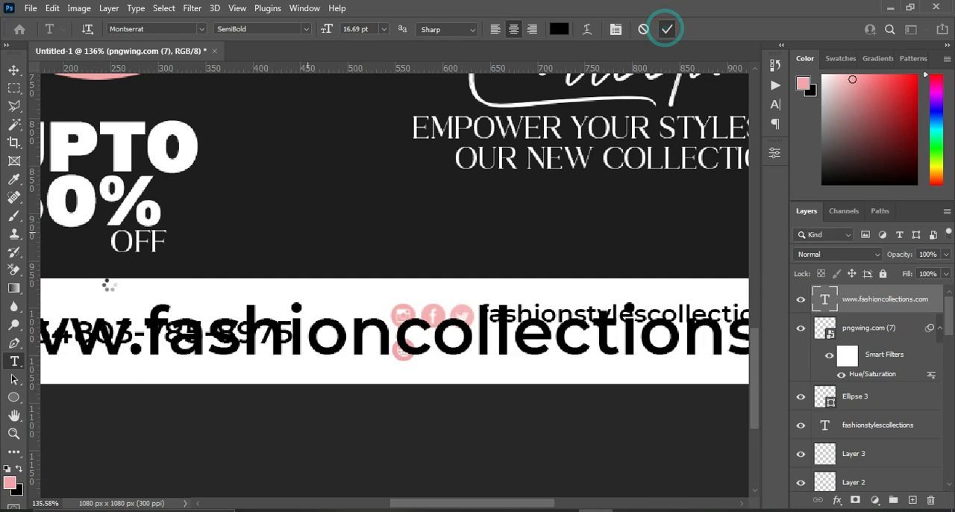
Scale the website text down to about 38% and place it beside the globe icon, under the social media handle.
key("v")
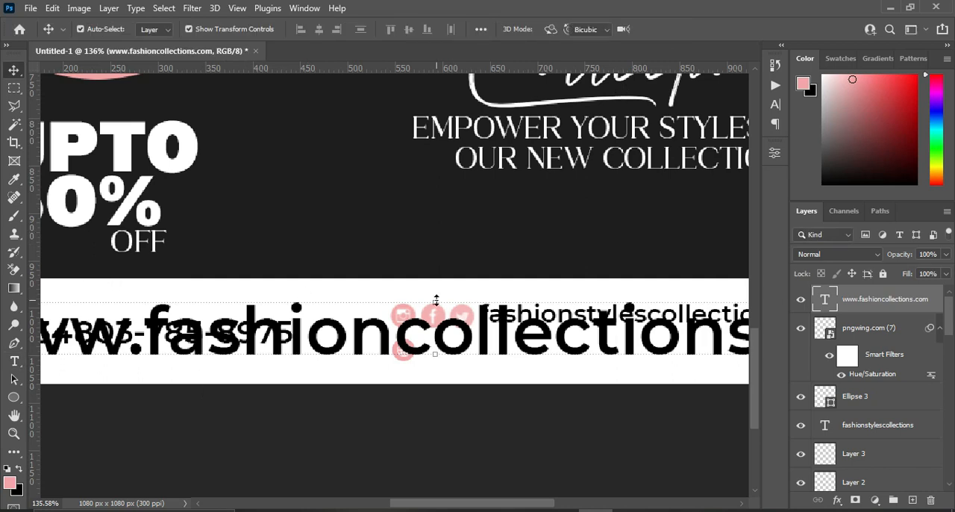
key("ctrl+t")
left_click_drag(438, 302, 635, 354)
left_click_drag(512, 502, 562, 504)
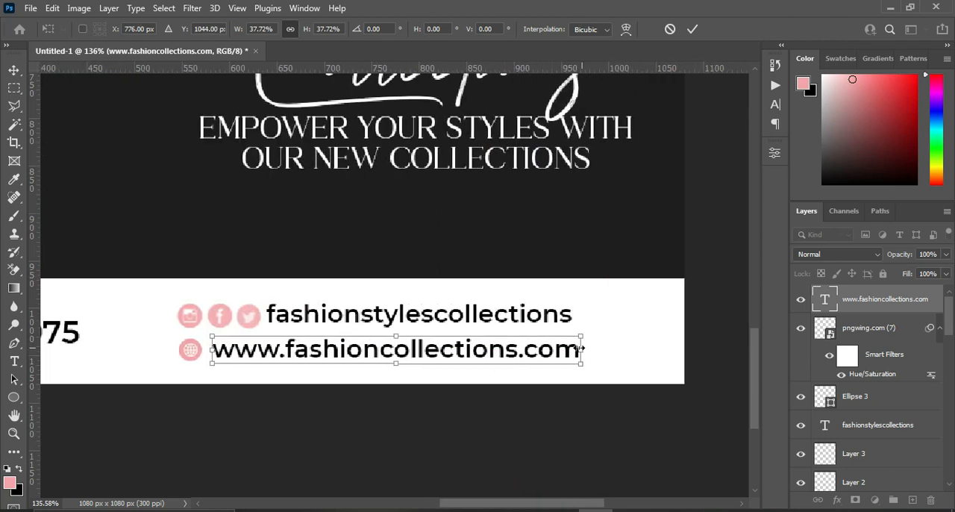
left_click(693, 28)
Enlarge the phone number text in the white bar to about 112%, keeping its left edge beside the phone icon.
scroll(656, 380, "down", 4)
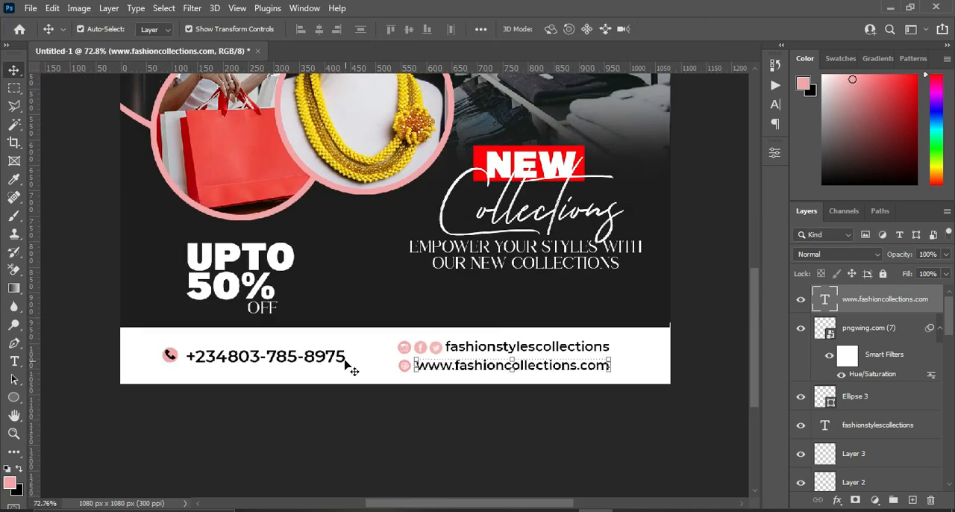
left_click(339, 358)
key("ctrl+t")
left_click_drag(351, 357, 373, 358)
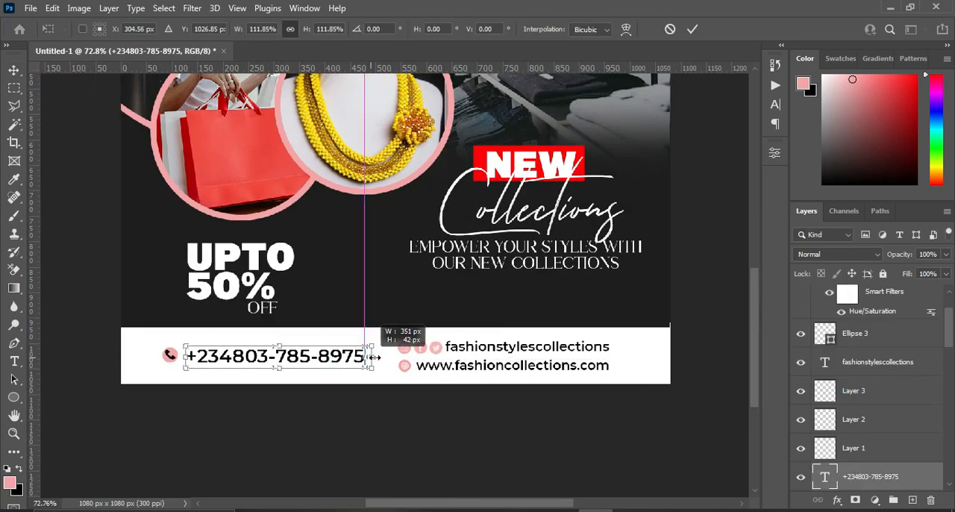
left_click(692, 29)
scroll(758, 288, "down", 2)
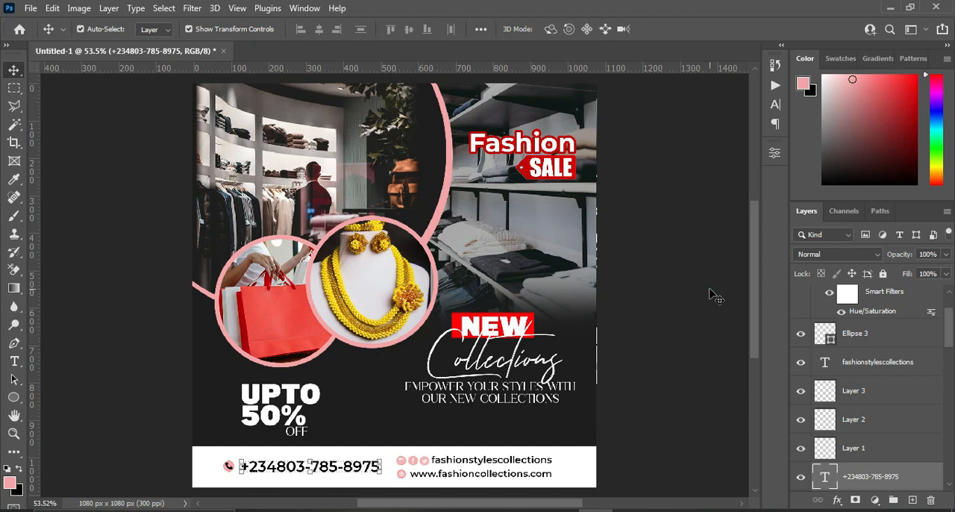
left_click(714, 293)
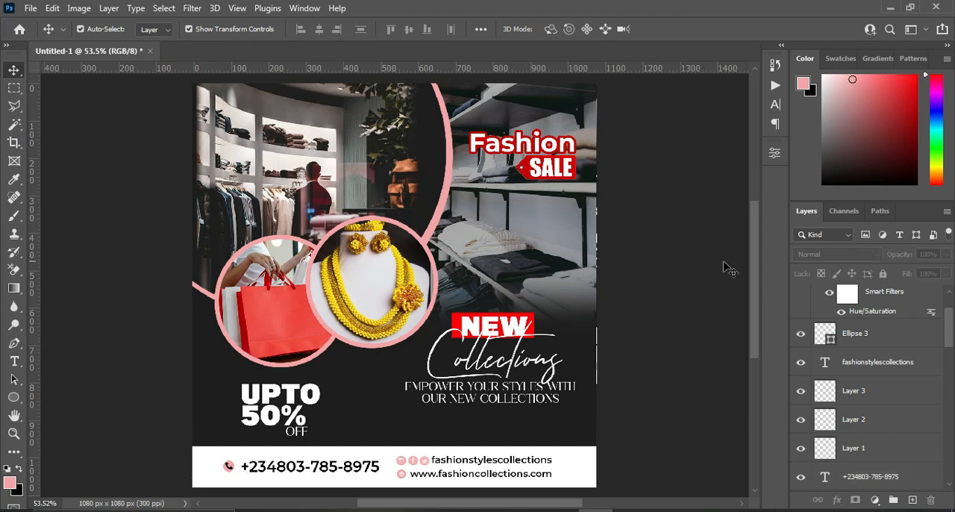
Draw a pink rectangle about 314 x 60 px just above the white bar, layered directly above the OFF text.
left_click_drag(754, 288, 756, 302)
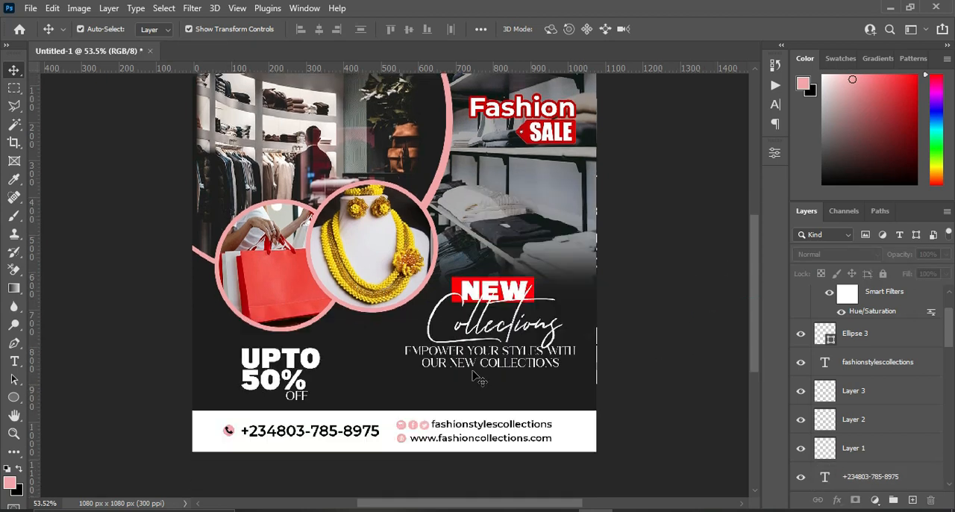
scroll(400, 383, "up", 3)
scroll(400, 387, "up", 3)
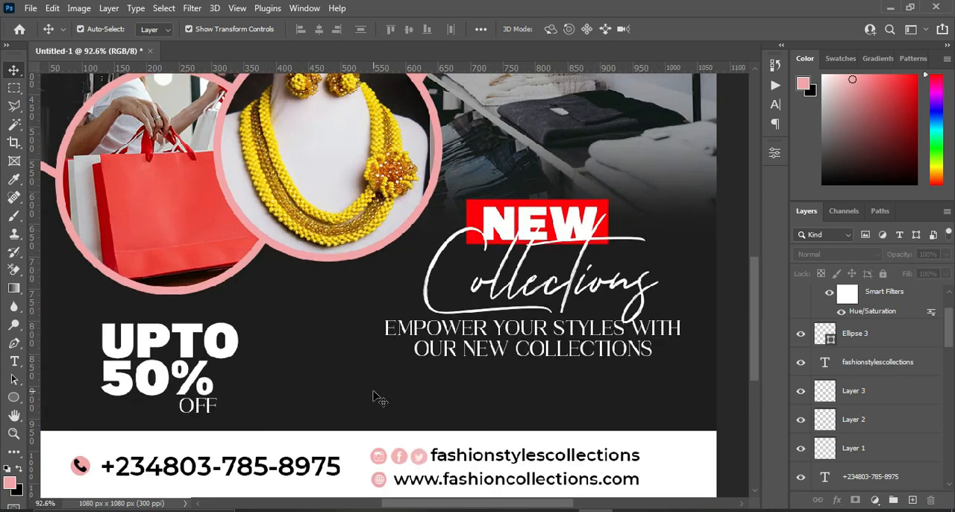
left_click(373, 390)
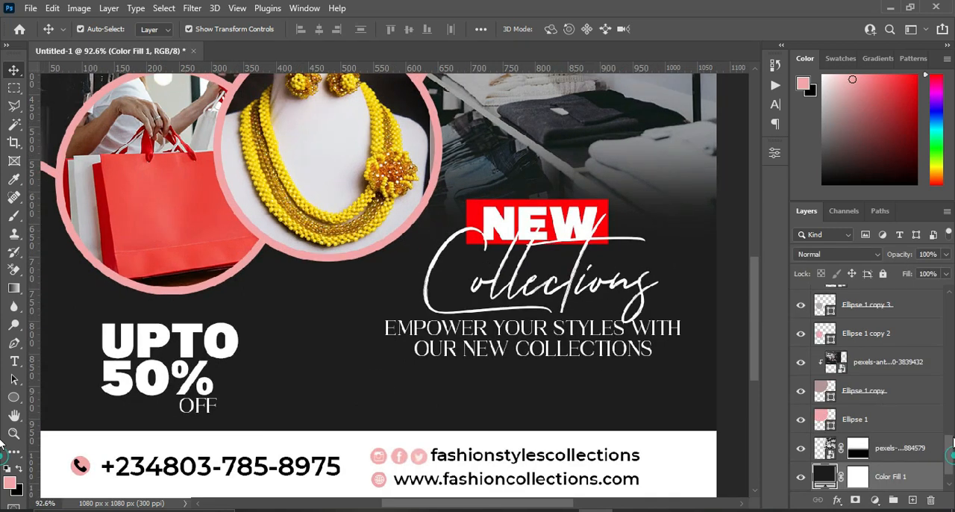
left_click_drag(949, 376, 949, 342)
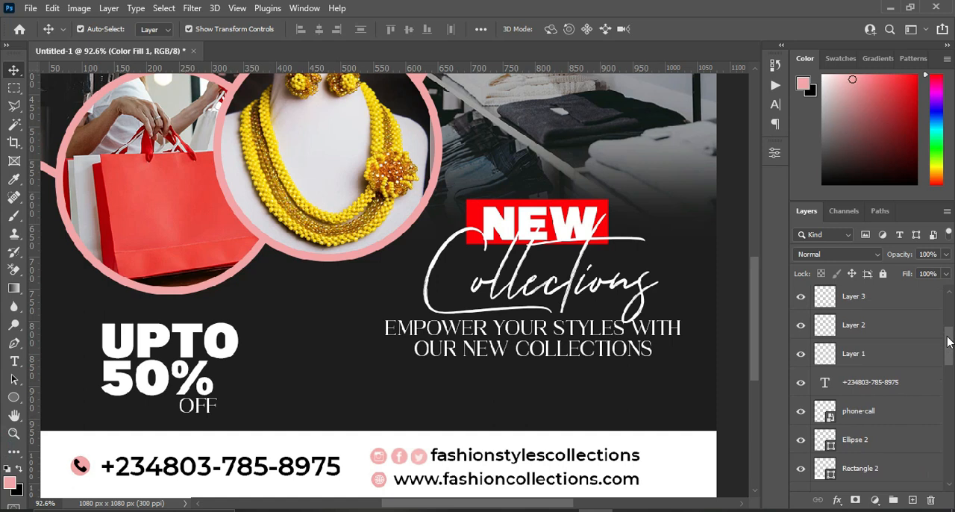
left_click_drag(949, 357, 949, 371)
left_click(864, 407)
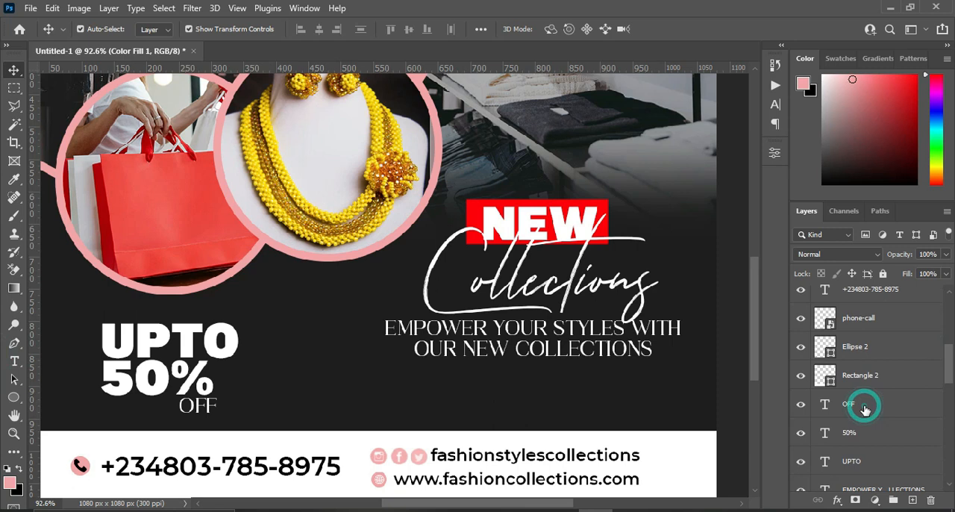
right_click(13, 396)
left_click(66, 405)
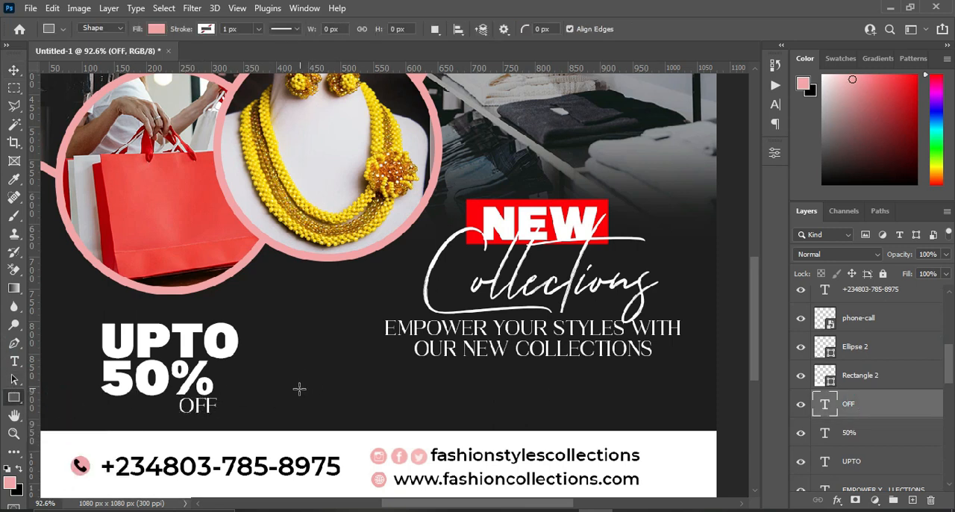
left_click_drag(298, 385, 504, 424)
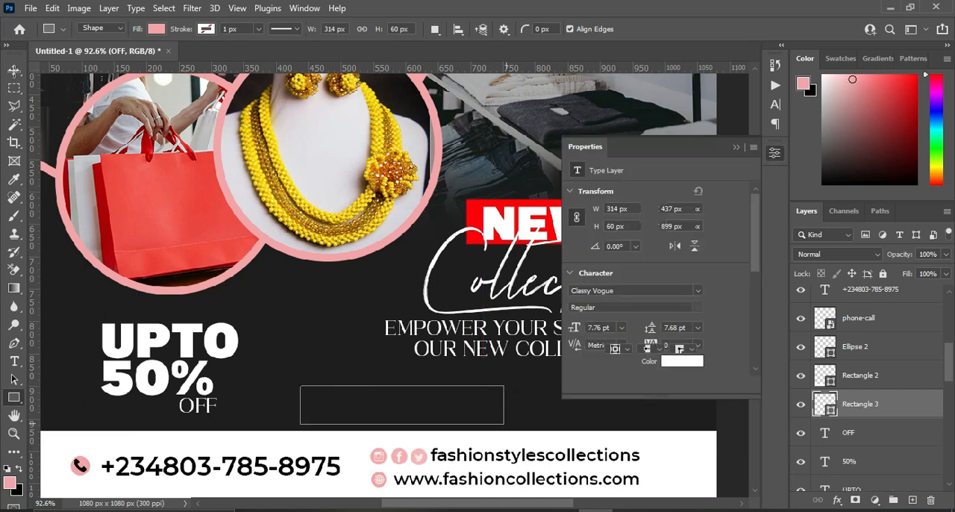
key("v")
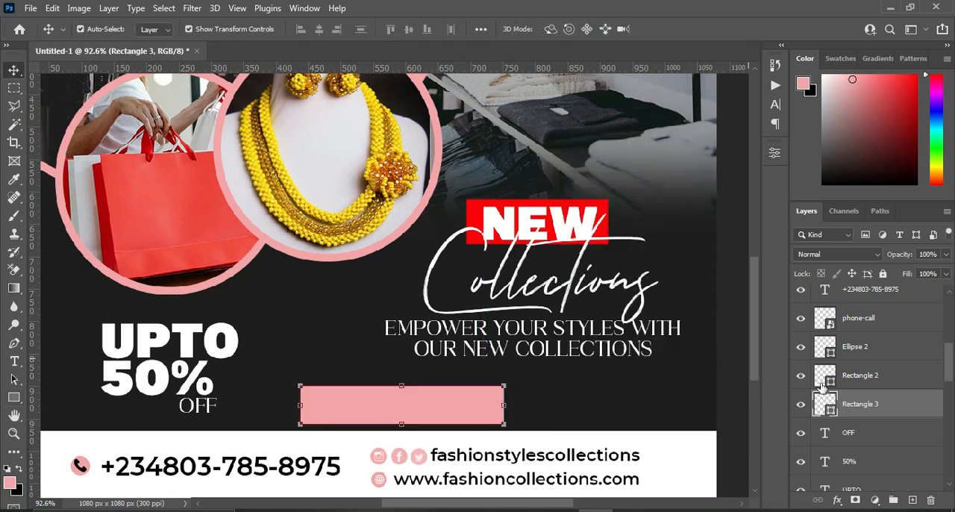
Recolour the new rectangle with the red (ff0006) sampled from the box behind NEW.
double_click(834, 410)
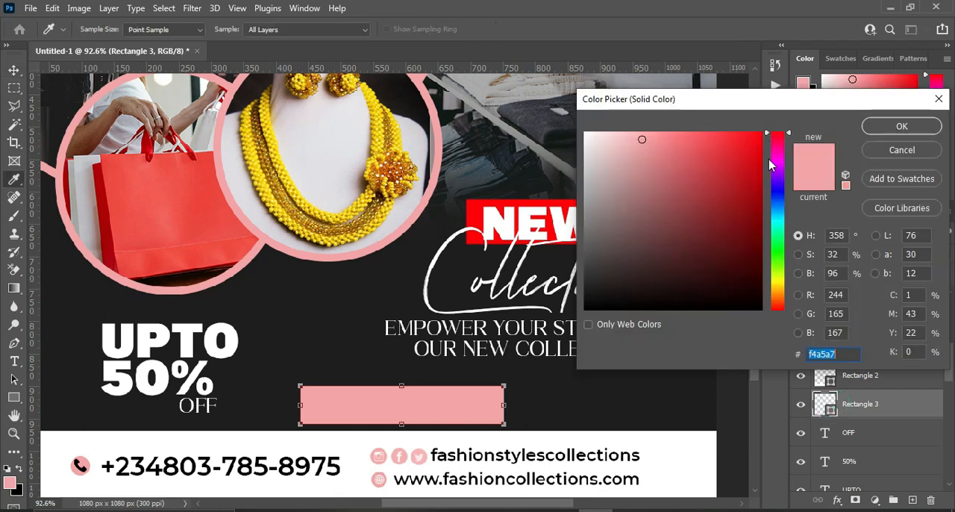
left_click(748, 142)
left_click_drag(749, 143, 766, 130)
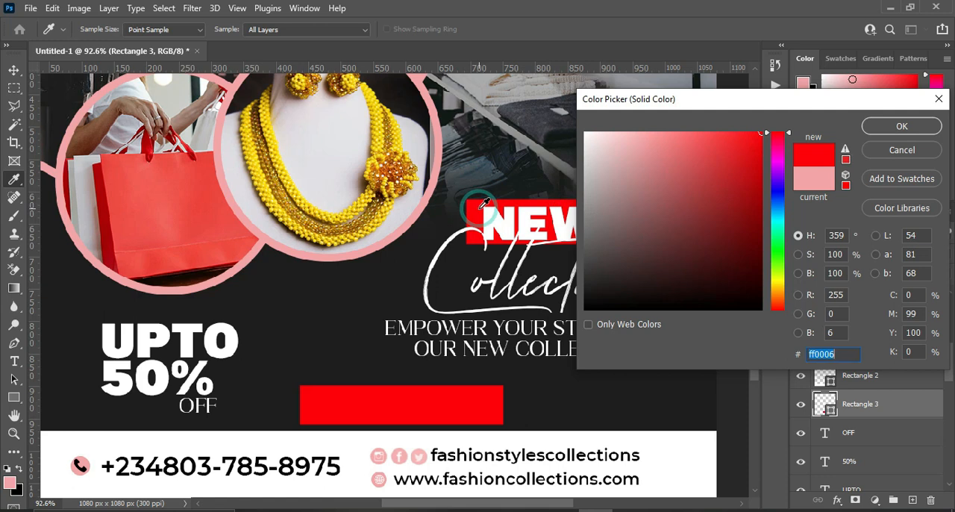
left_click(160, 194)
left_click(476, 209)
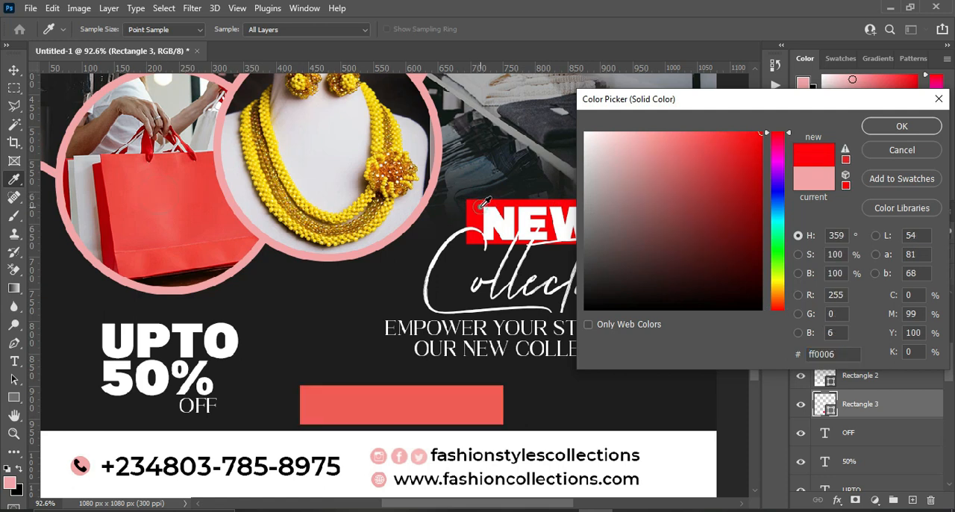
left_click(895, 129)
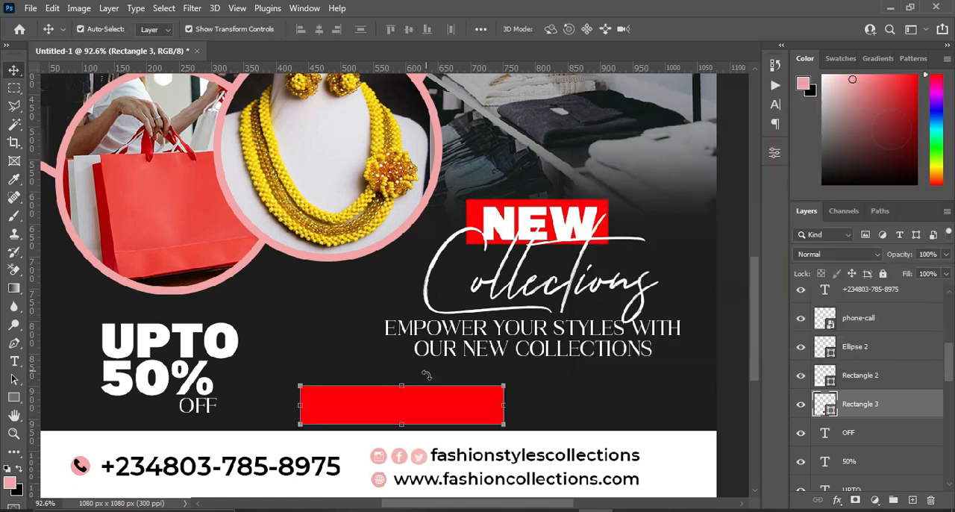
Round the red rectangle's corners to 30 px and scale it down to about 81%.
left_click(774, 151)
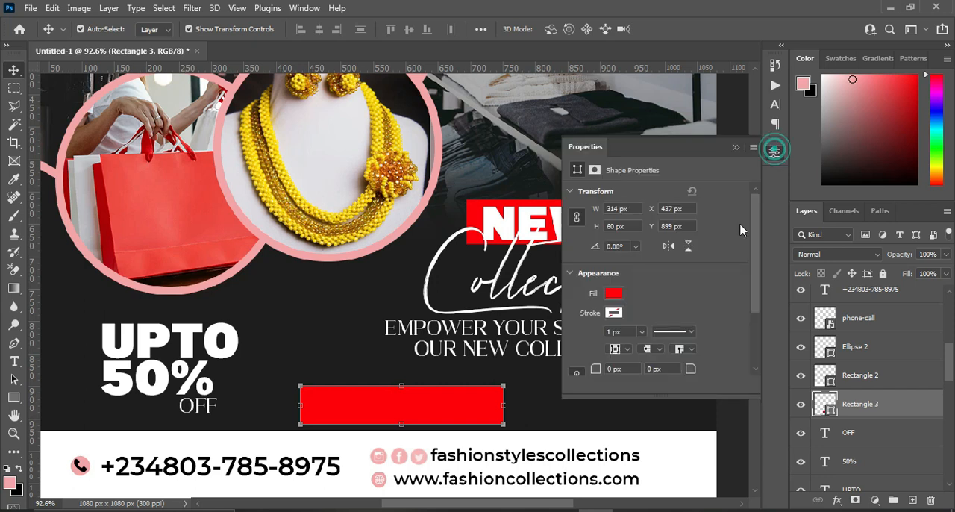
left_click_drag(690, 370, 746, 371)
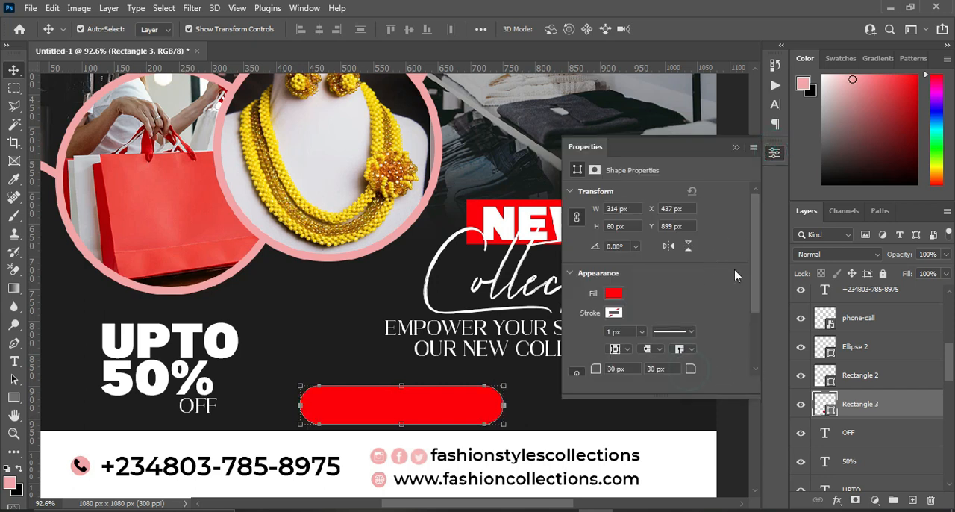
left_click(735, 148)
key("ctrl+t")
left_click_drag(504, 386, 466, 394)
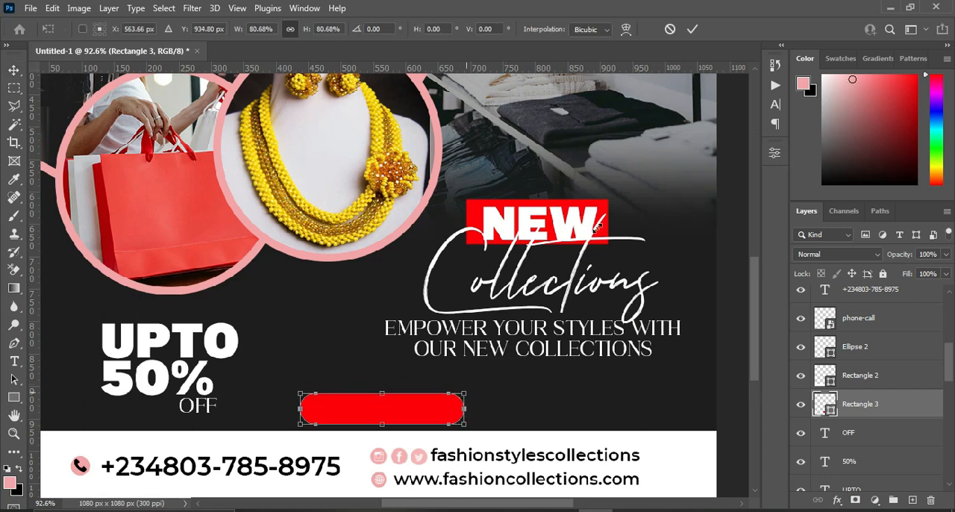
left_click(693, 28)
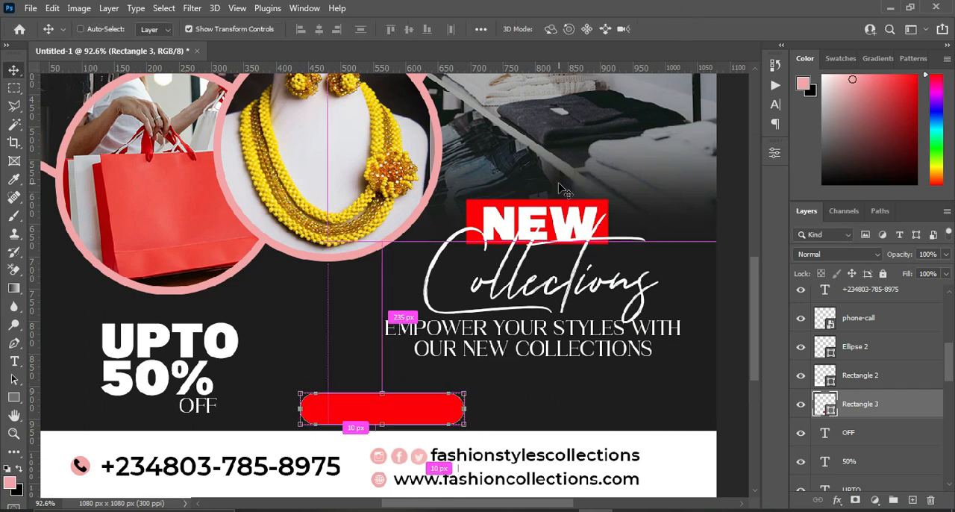
Centre the red rounded rectangle horizontally on the whole canvas and clear the selection.
left_click(164, 8)
left_click(166, 20)
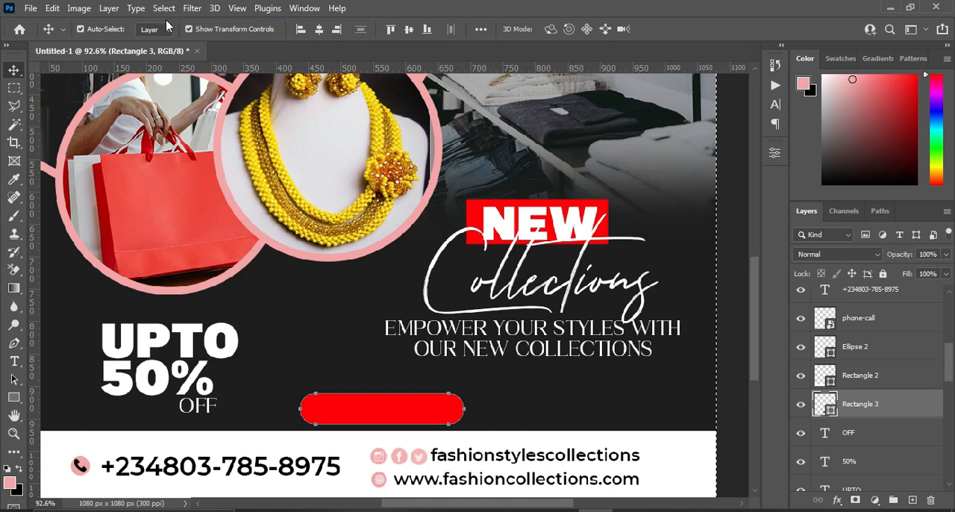
left_click(322, 29)
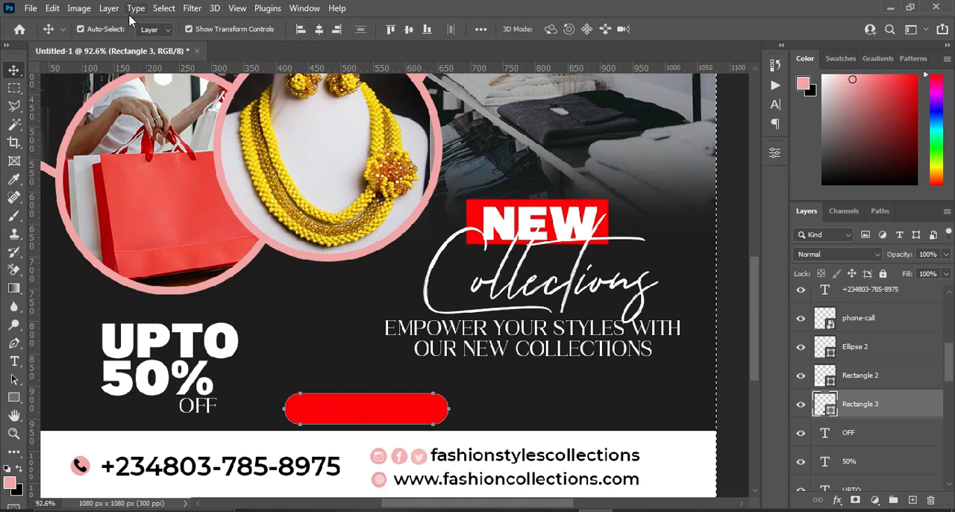
left_click(164, 7)
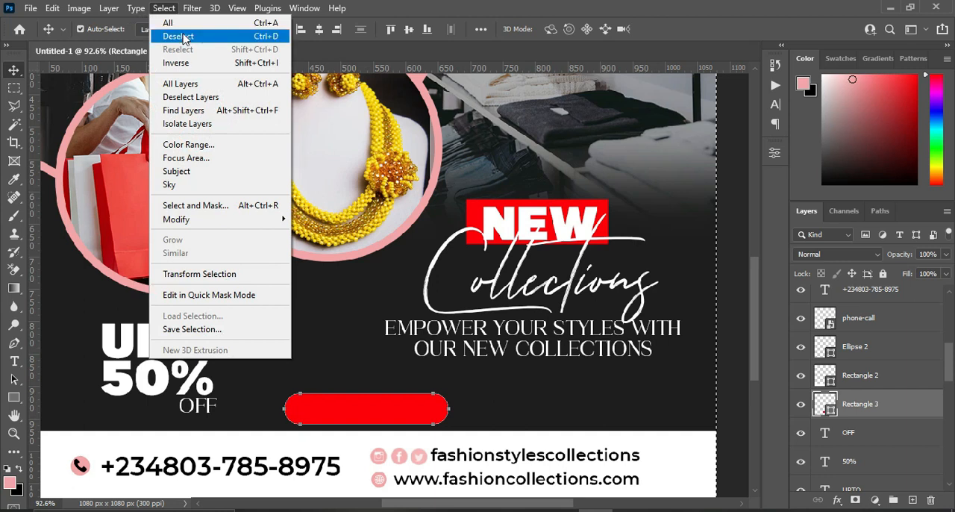
left_click(179, 35)
Copy "SHOP NOW" from the Text file in Notepad and return to the flyer in Photoshop.
scroll(554, 320, "down", 2)
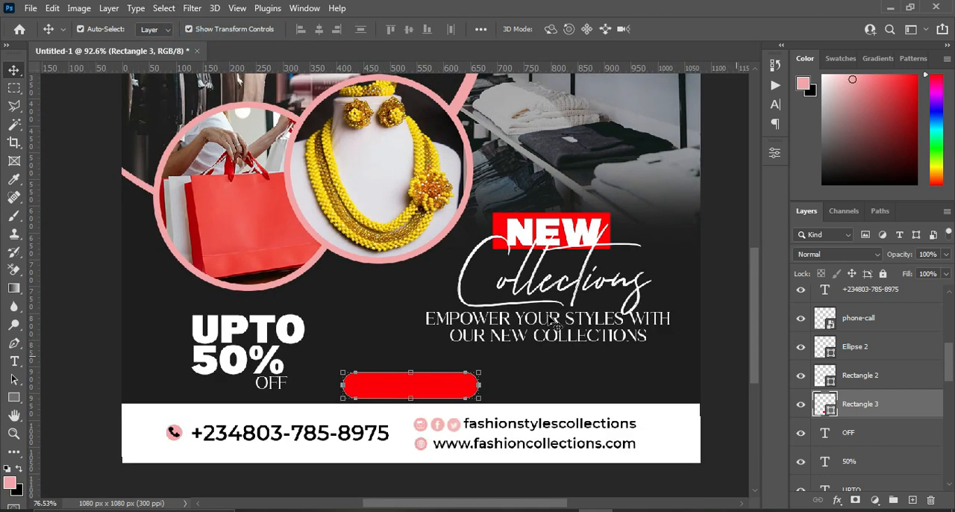
scroll(556, 365, "up", 1)
left_click(663, 510)
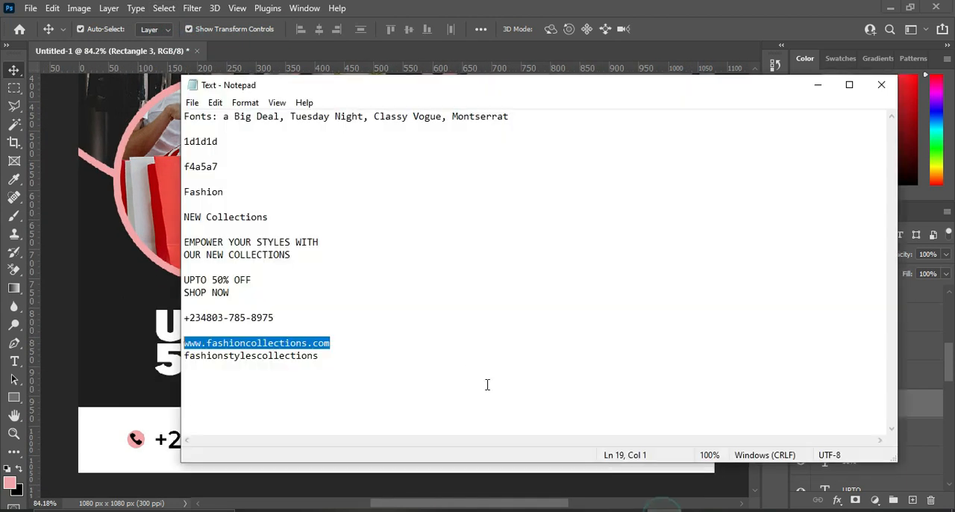
left_click_drag(231, 292, 185, 296)
key("ctrl+c")
left_click(818, 84)
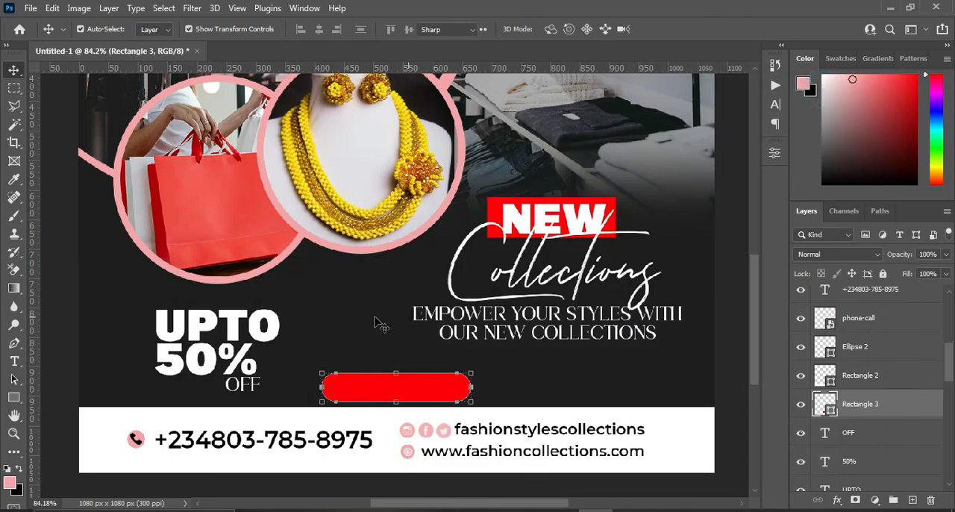
Add the copied "SHOP NOW" as a white Classy Vogue text layer above the red rounded rectangle's layer.
key("t")
left_click(372, 250)
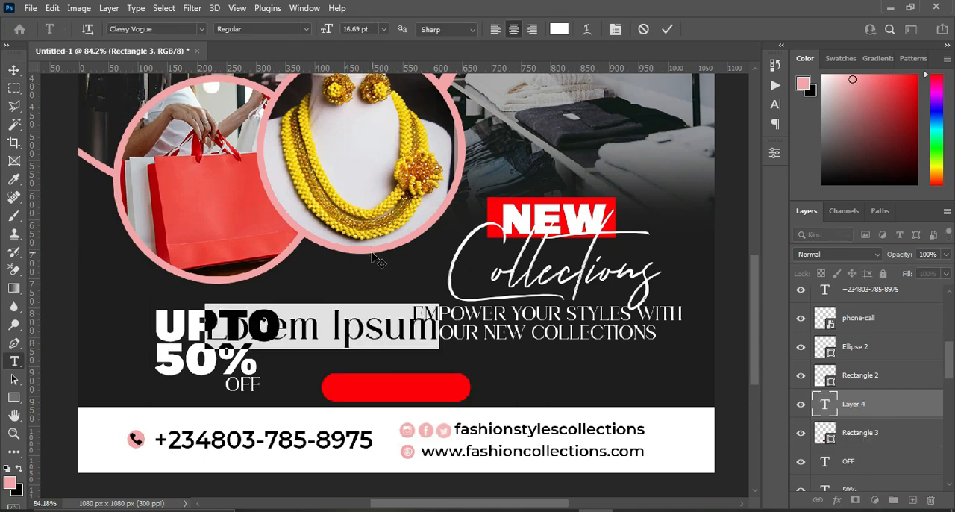
key("ctrl+v")
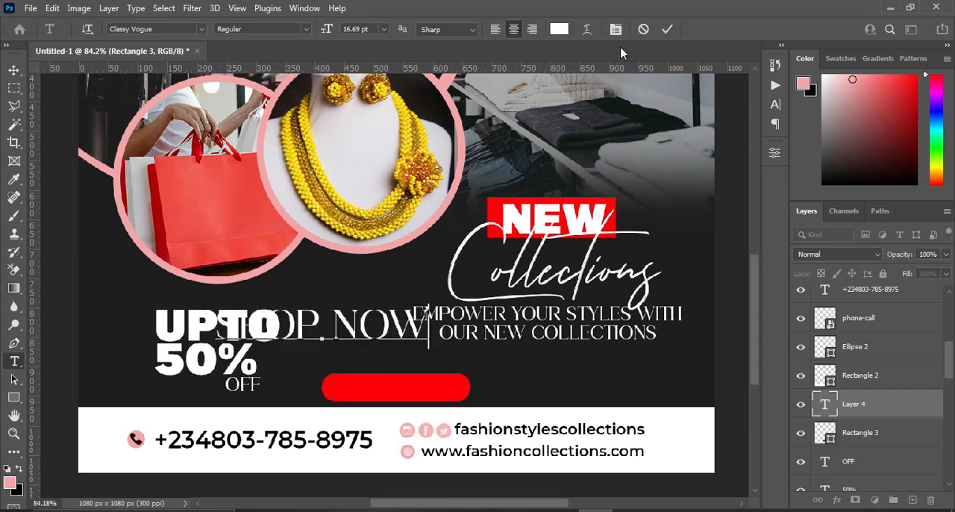
left_click(663, 29)
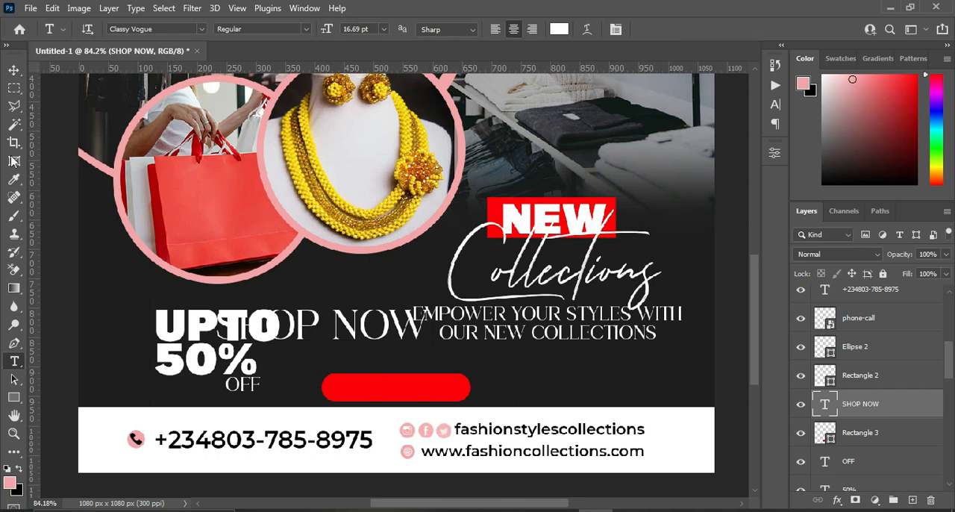
Move the SHOP NOW text onto the red rounded rectangle and scale it down to about 60%.
left_click(15, 71)
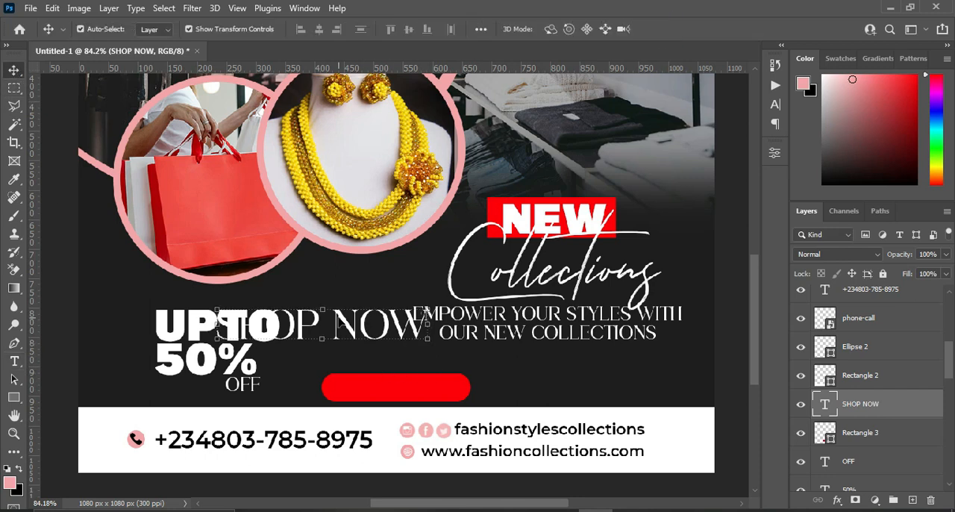
left_click_drag(341, 318, 399, 396)
left_click_drag(433, 390, 464, 386)
left_click_drag(542, 391, 464, 382)
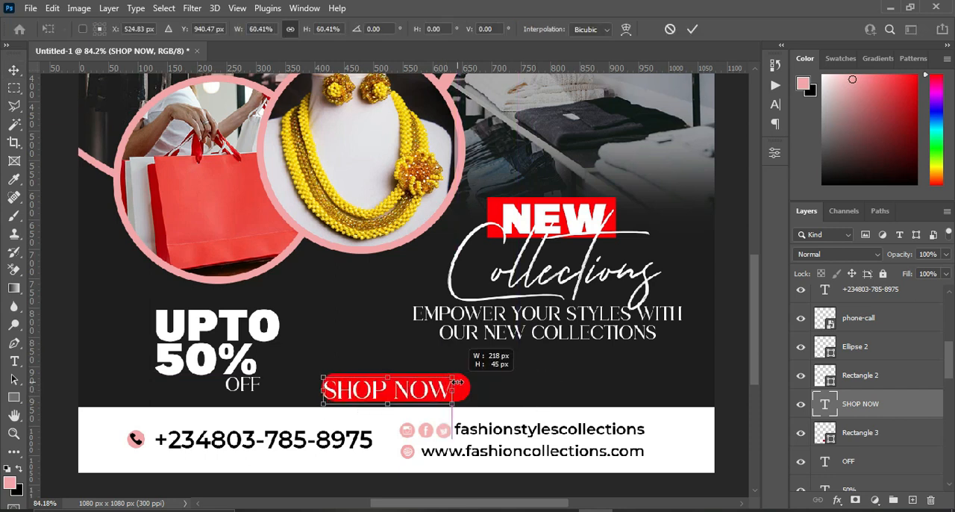
left_click(698, 27)
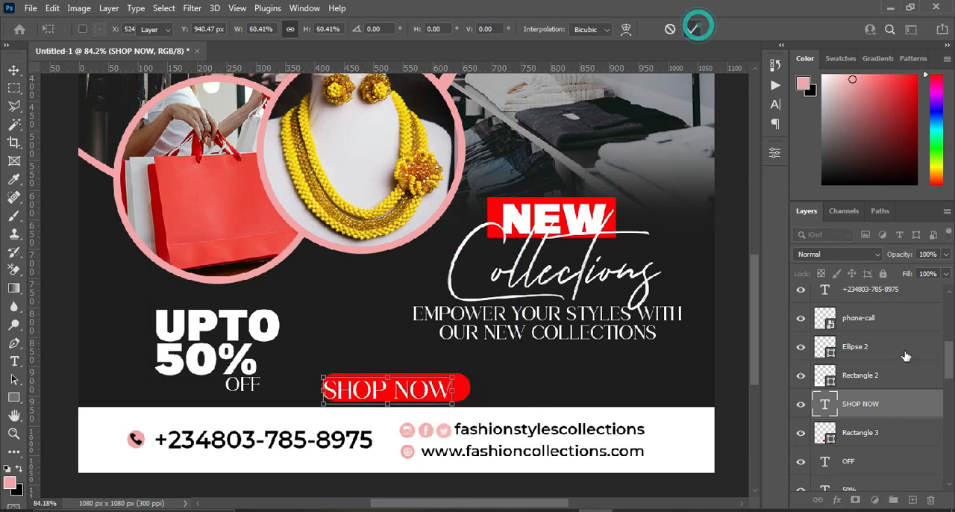
Align the SHOP NOW text and the red rounded rectangle on their horizontal and vertical centres, then deselect them.
left_click(869, 440)
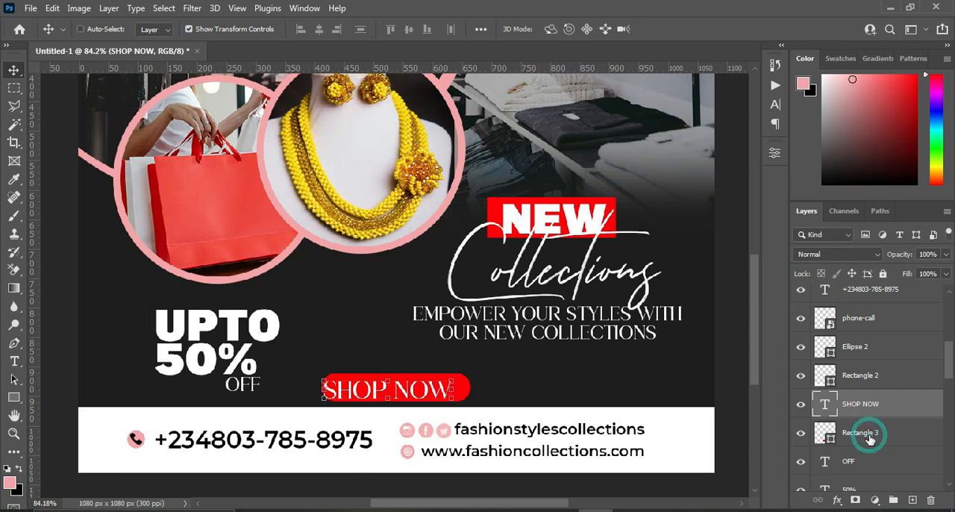
left_click(319, 28)
left_click(407, 28)
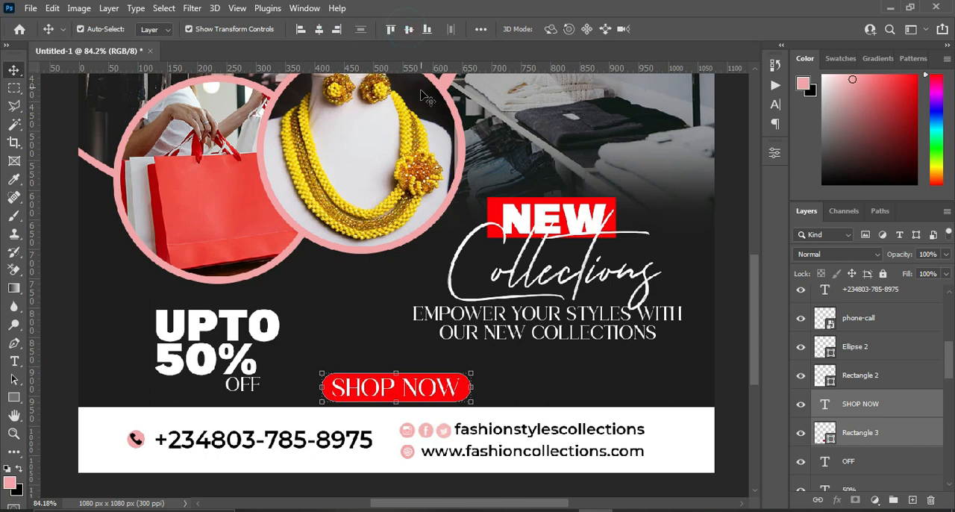
left_click(731, 288)
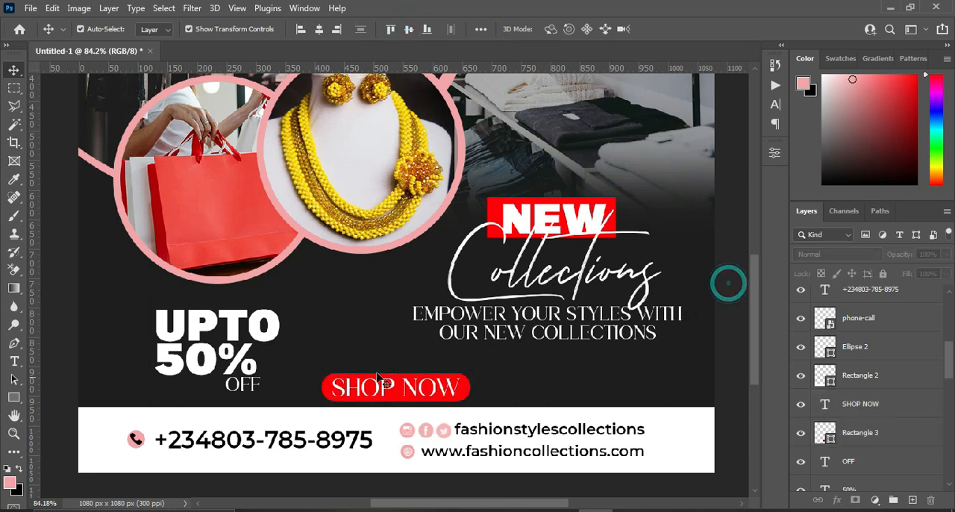
scroll(373, 360, "down", 2)
scroll(567, 308, "down", 2)
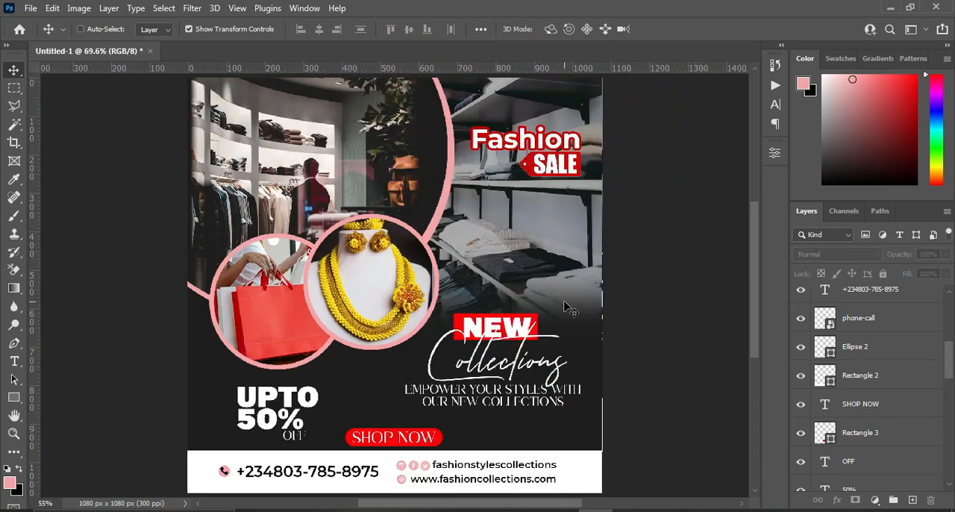